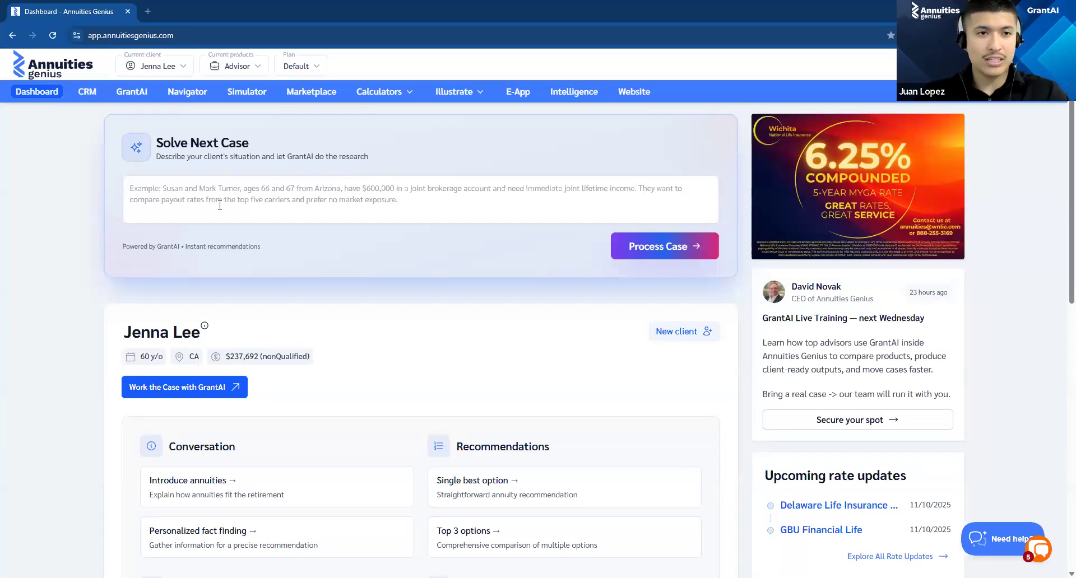
Step: Process a new case described as a very small case, 30 year old, $5,000 in ROTH, sitting in cash, want to do better
left_click(189, 178)
left_click_drag(158, 135, 262, 144)
left_click(245, 167)
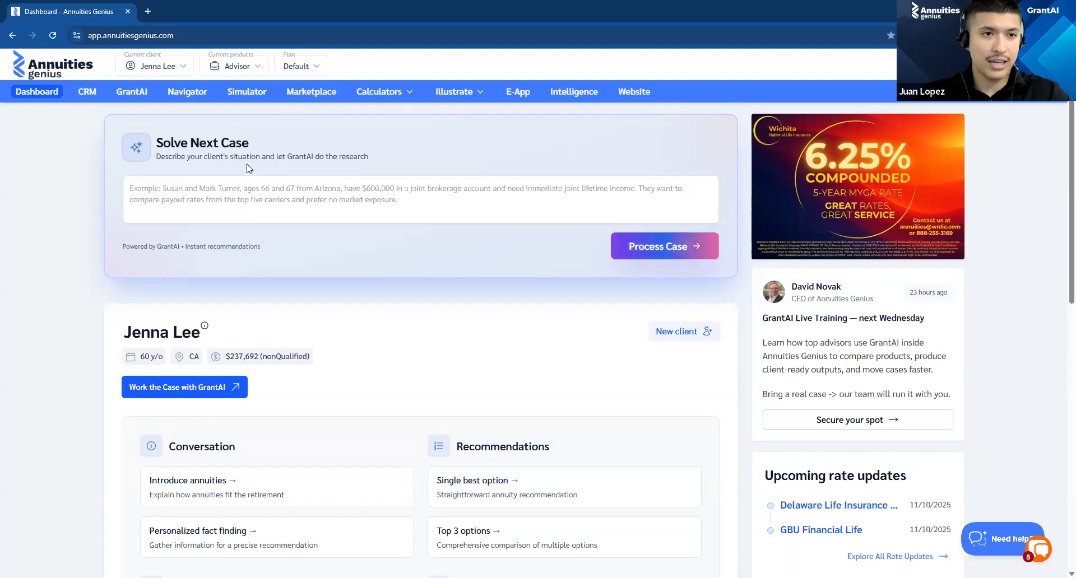
left_click(164, 207)
type("Very small case.....30 year old....$5,000 in ROTH....right now it is sitting in cash. Want to do better.")
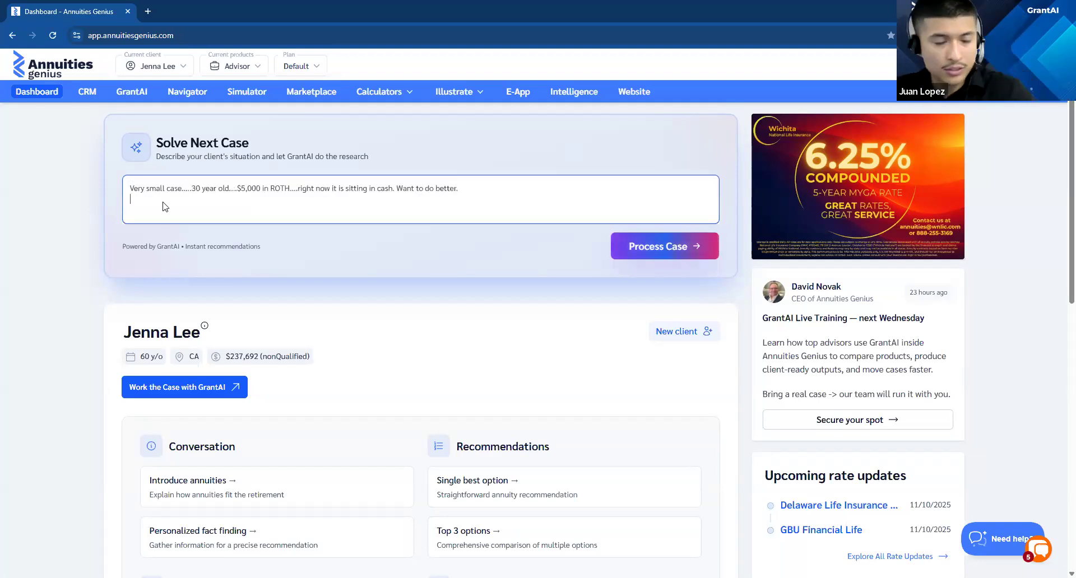
left_click(657, 246)
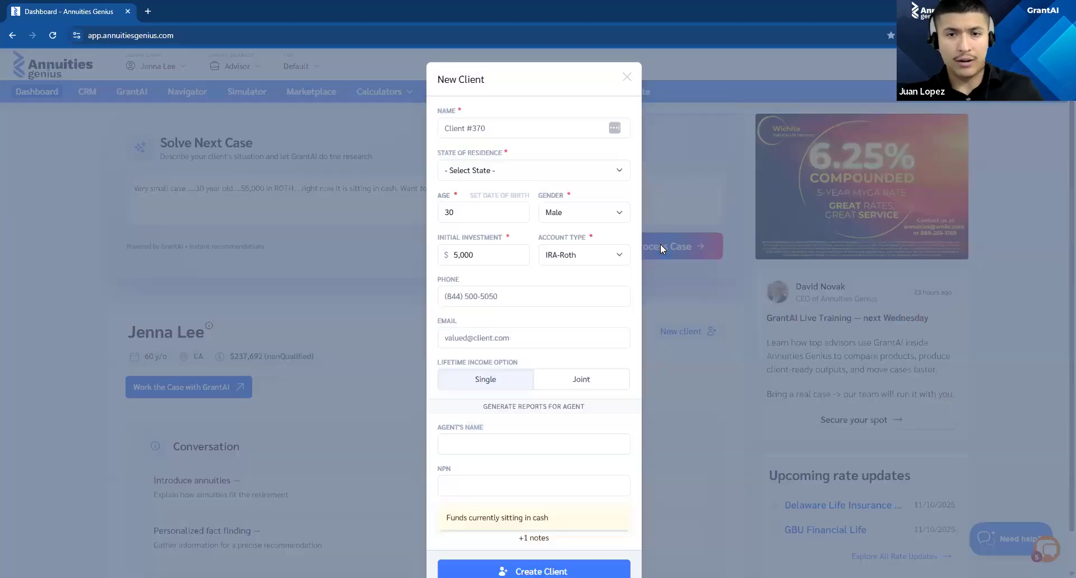
Step: Enter the client's name in the new client form
left_click(480, 128)
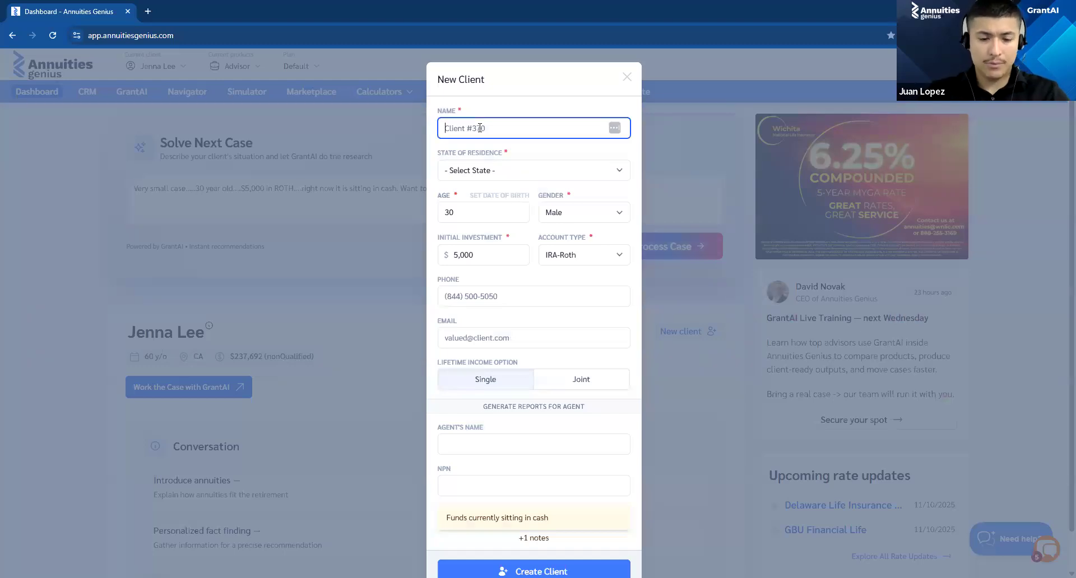
type("Irwin")
key("Tab")
key("s")
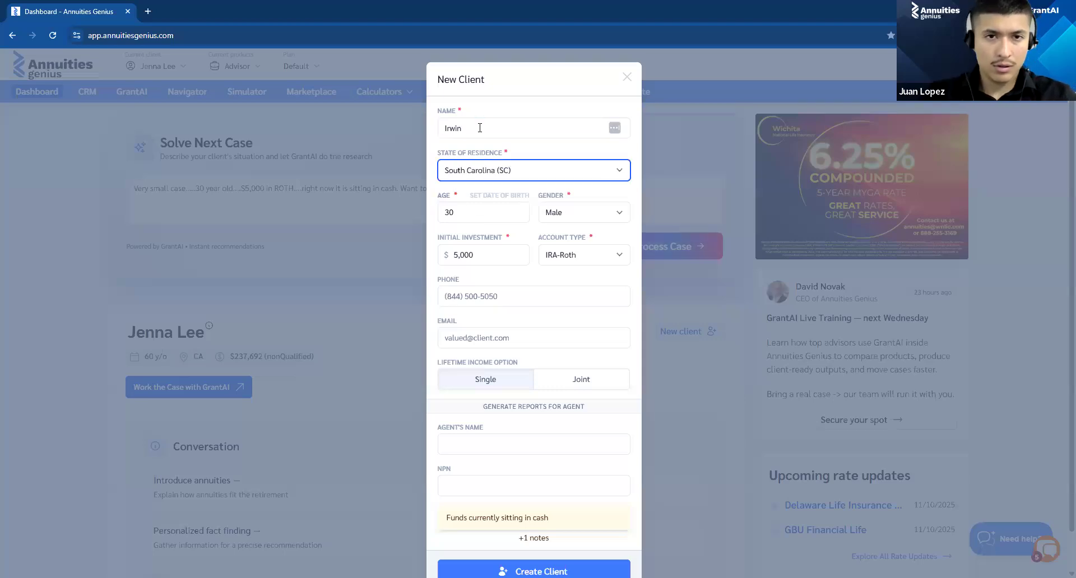
key("shift+Tab")
type("'s")
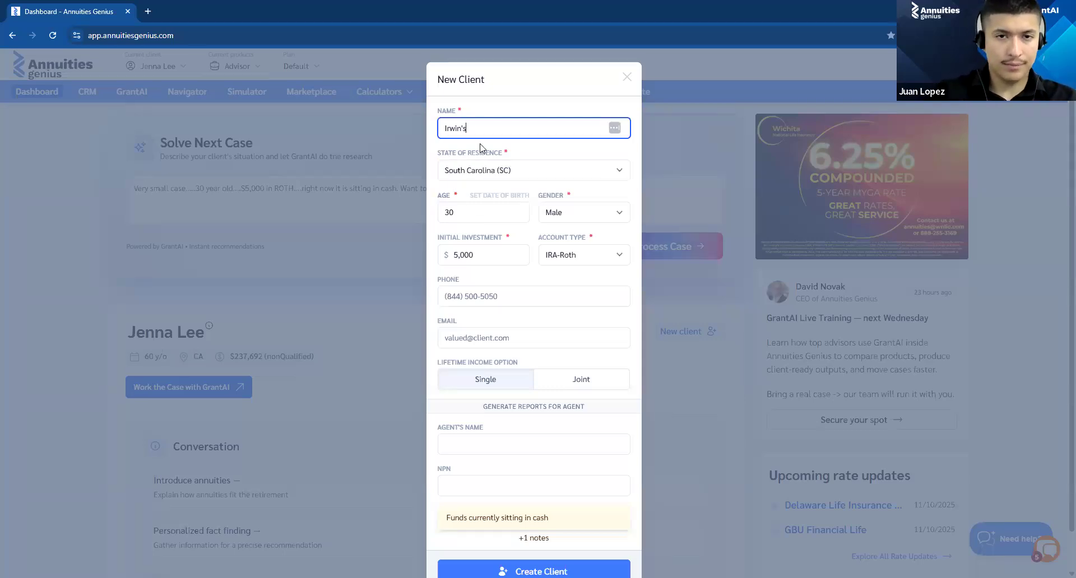
type(" CLien")
key("BackSpace")
key("BackSpace")
key("BackSpace")
key("BackSpace")
type("liem")
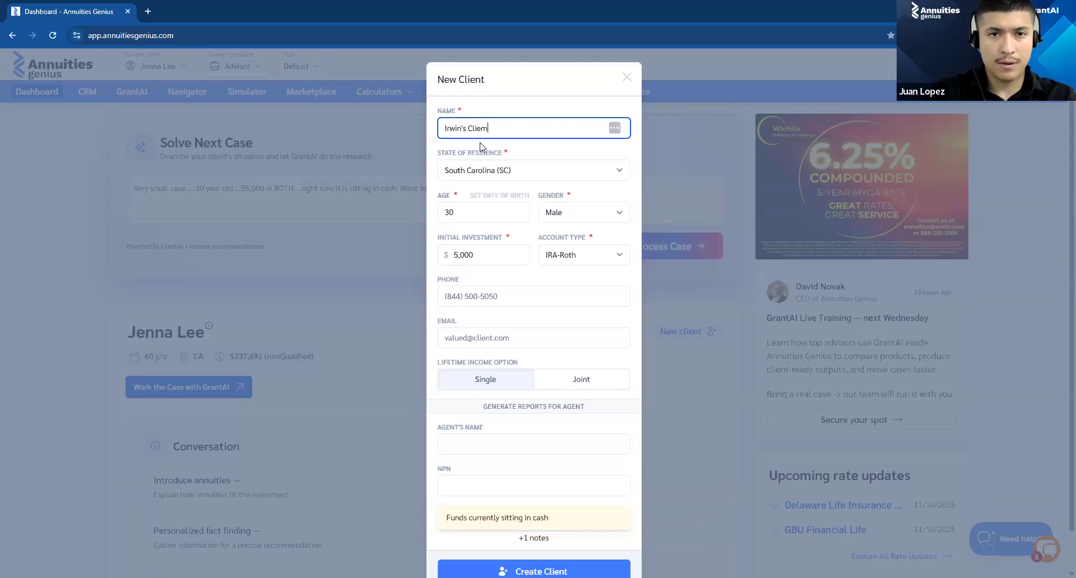
key("BackSpace")
type("nt")
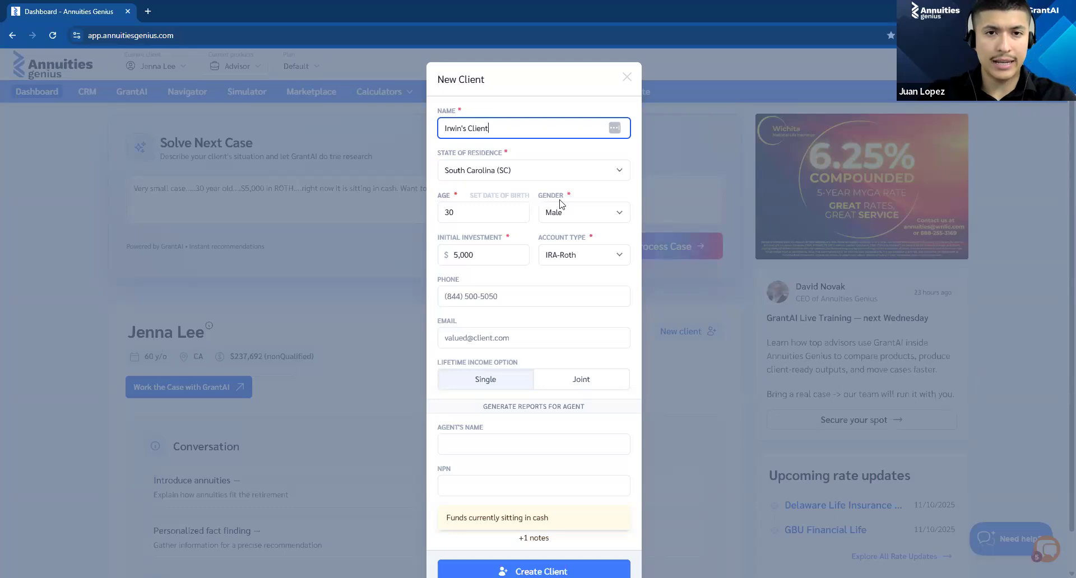
Step: Set the client's state of residence to Indiana (IN)
left_click(508, 178)
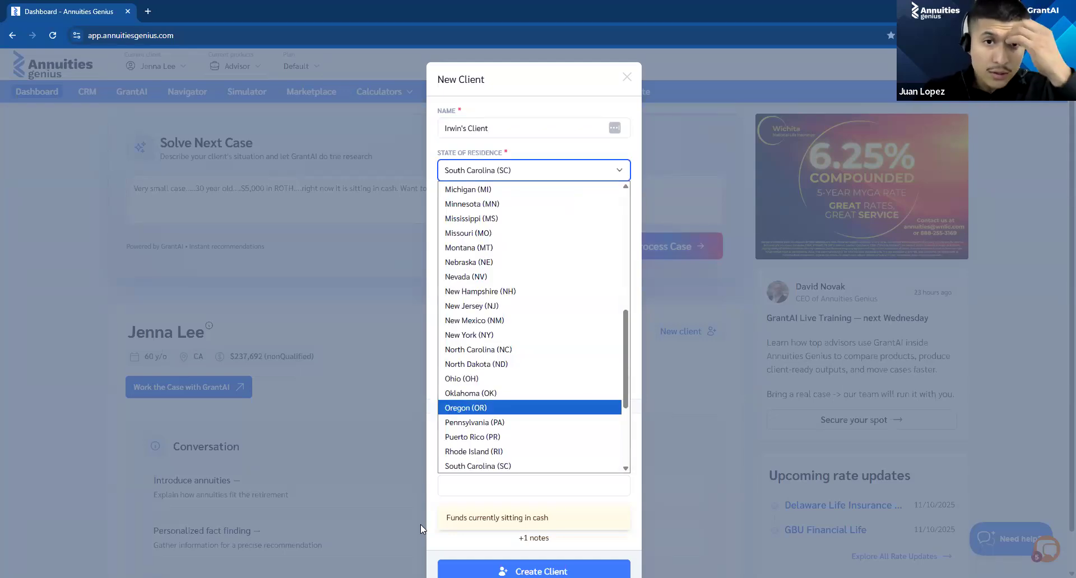
left_click(671, 188)
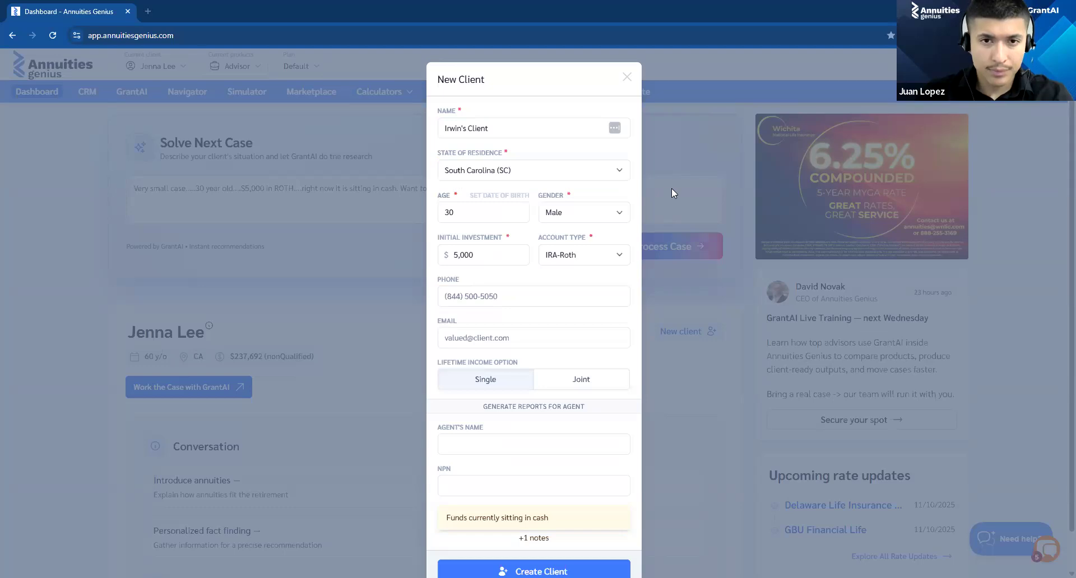
left_click(507, 304)
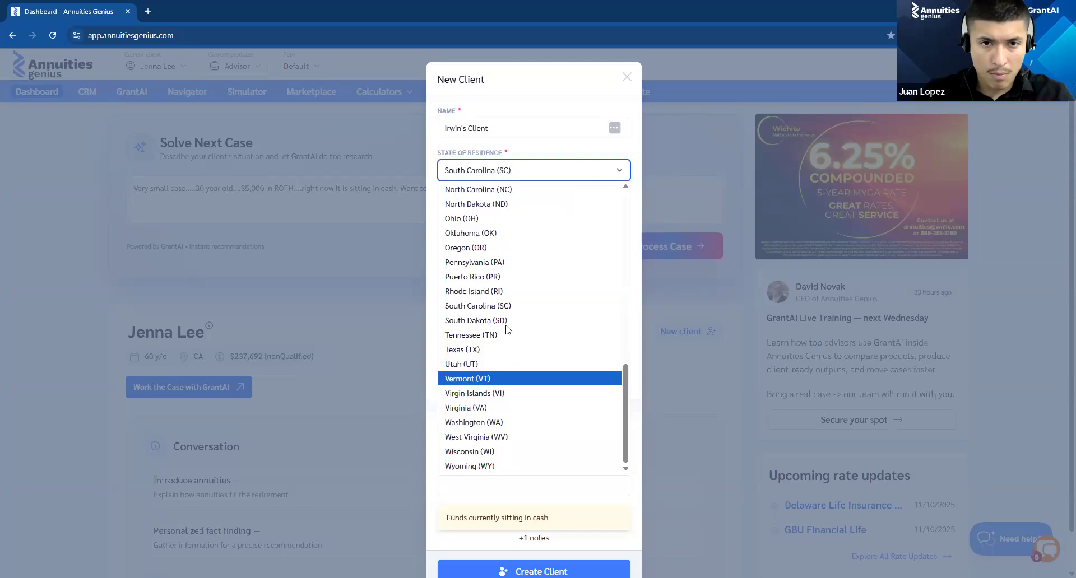
scroll(502, 314, "up", 9)
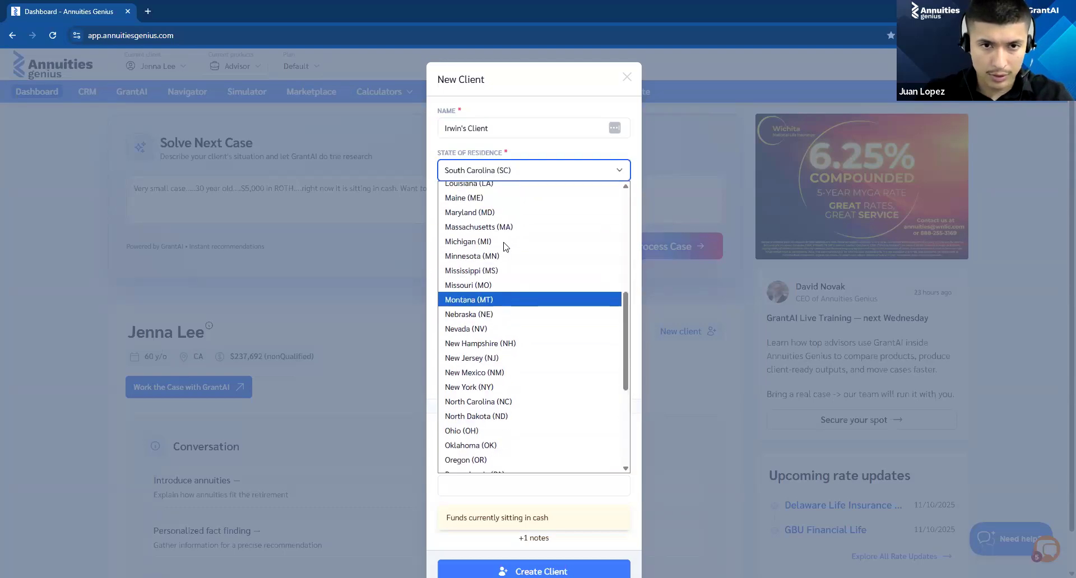
left_click(493, 285)
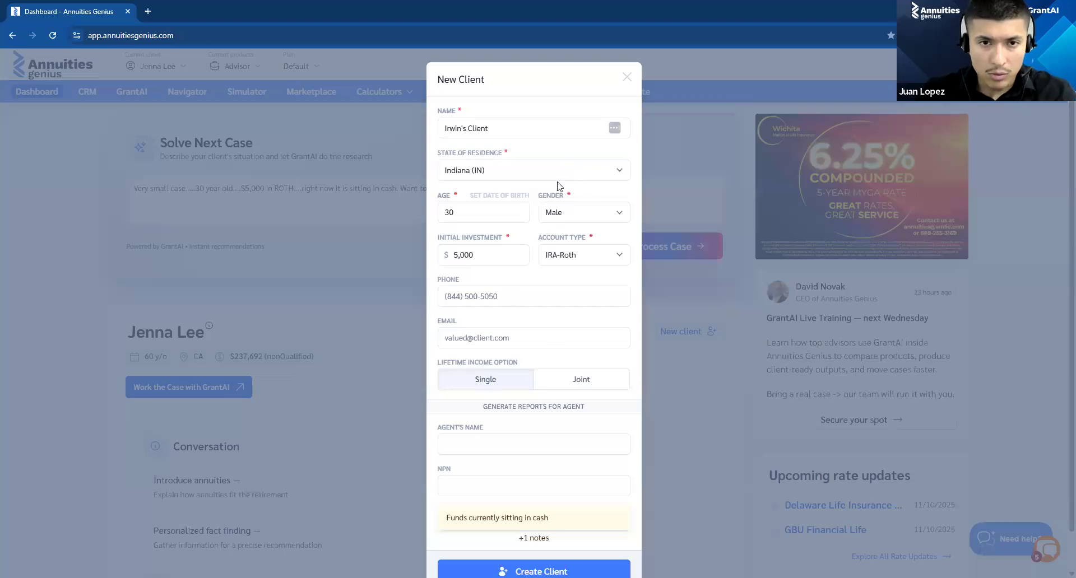
Step: Set the client's gender to Female and create the client
left_click(569, 216)
left_click(568, 227)
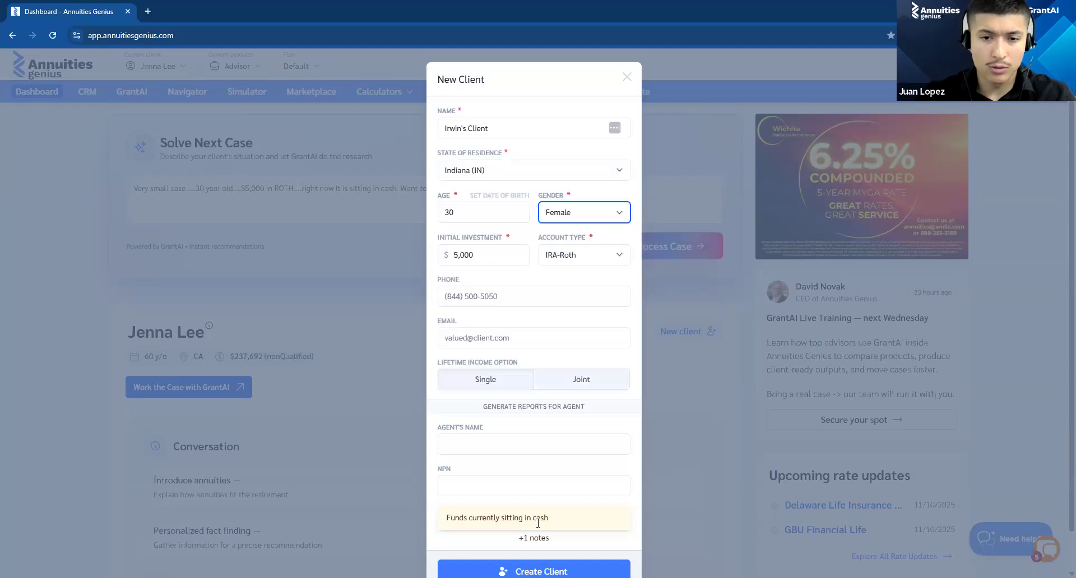
scroll(592, 502, "down", 1)
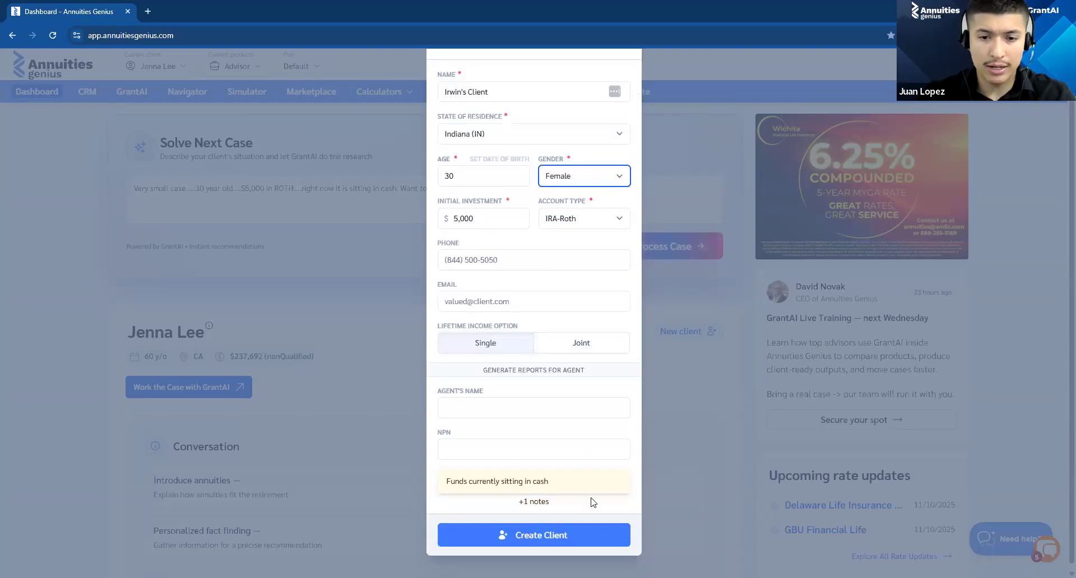
left_click(603, 527)
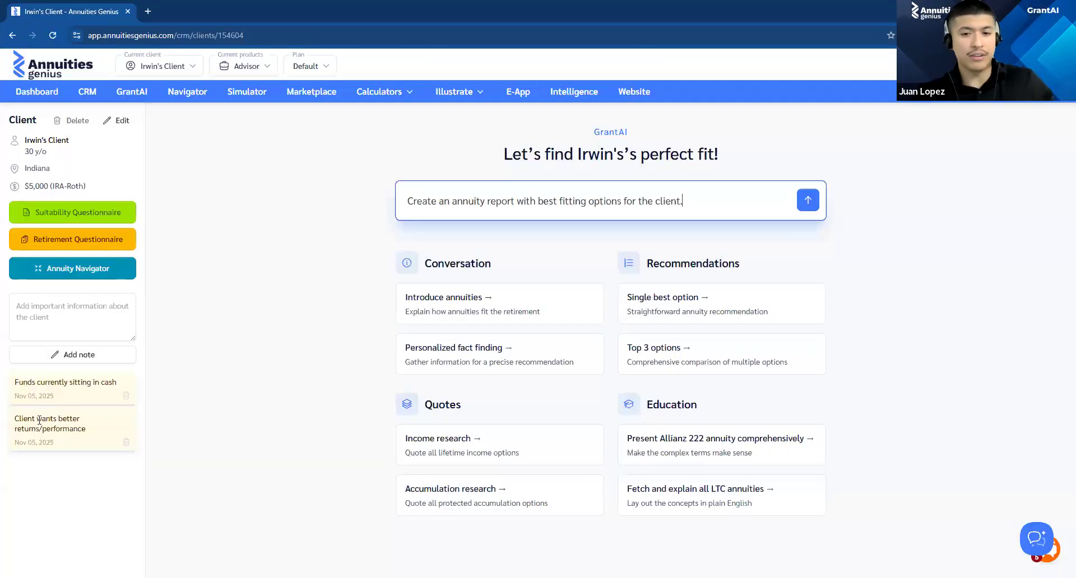
Step: Review the client notes and submit the prefilled GrantAI request for an annuity report with best fitting options
left_click_drag(78, 430, 14, 382)
left_click(208, 392)
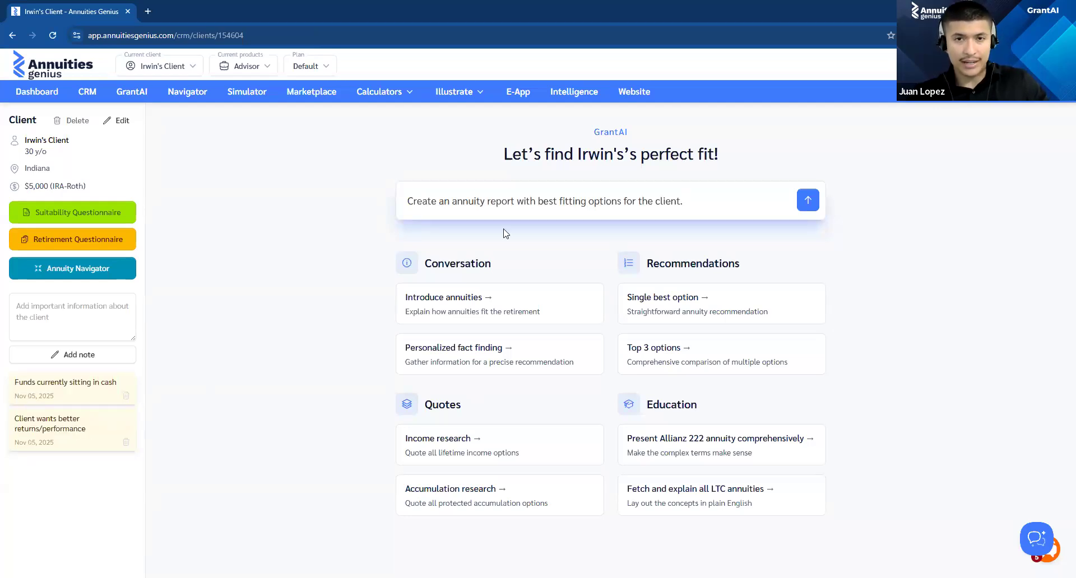
left_click_drag(408, 201, 500, 210)
left_click(499, 207)
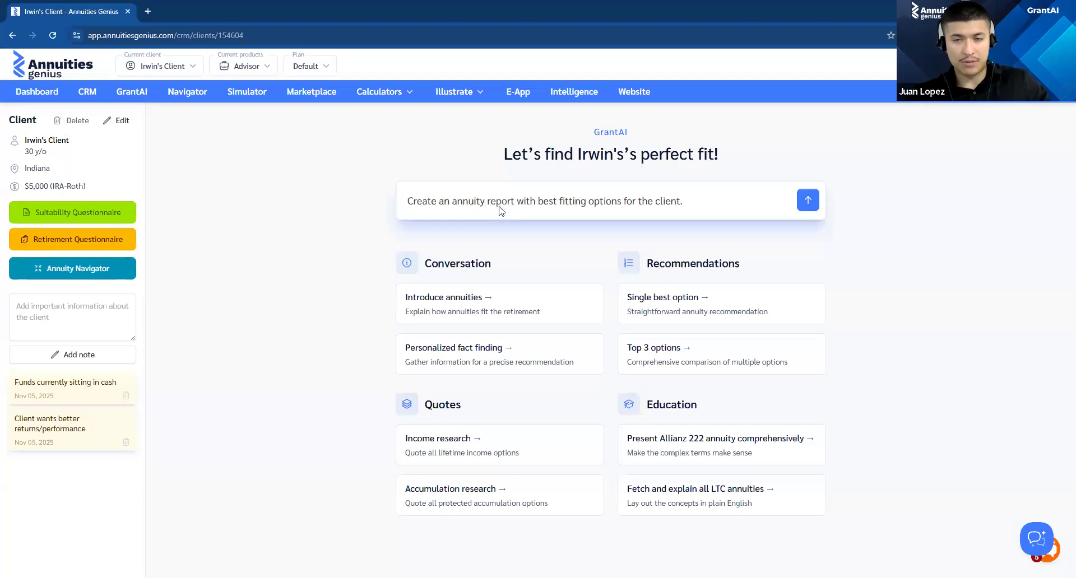
left_click(808, 200)
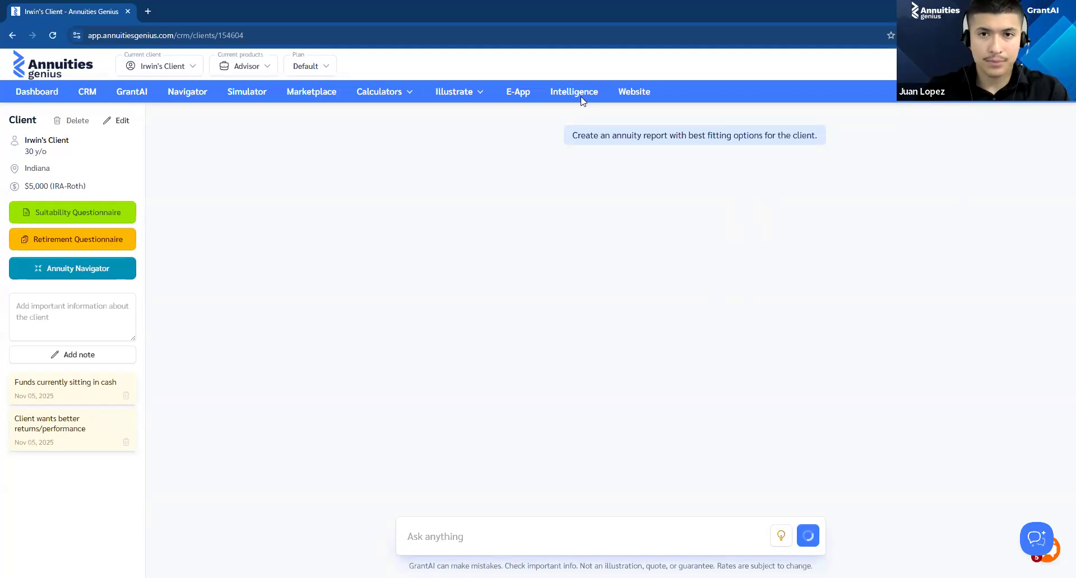
Step: Reload the stalled page and retry generating the GrantAI annuity report
triple_click(592, 136)
left_click(524, 163)
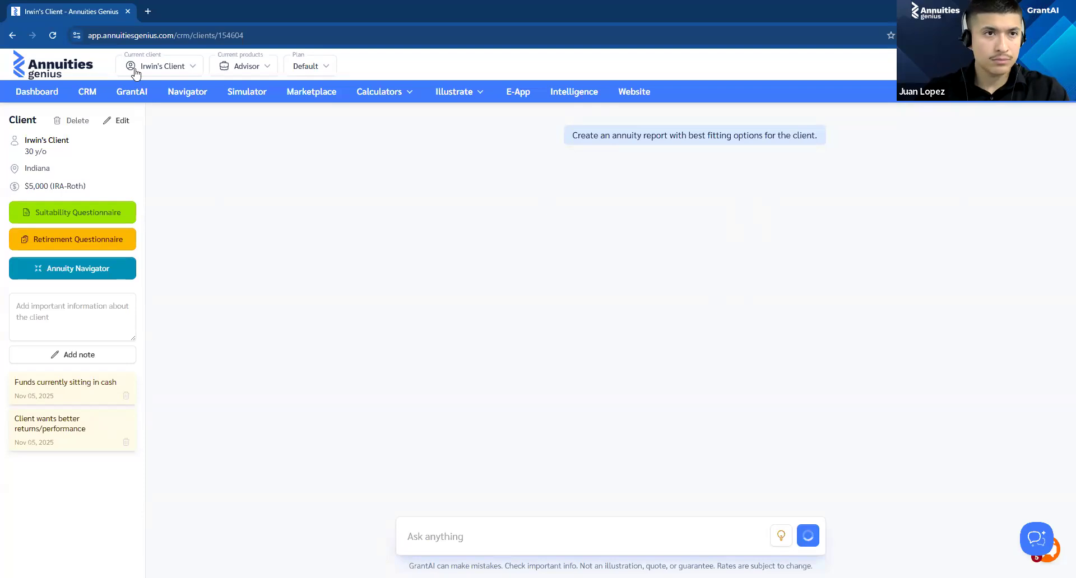
left_click(53, 35)
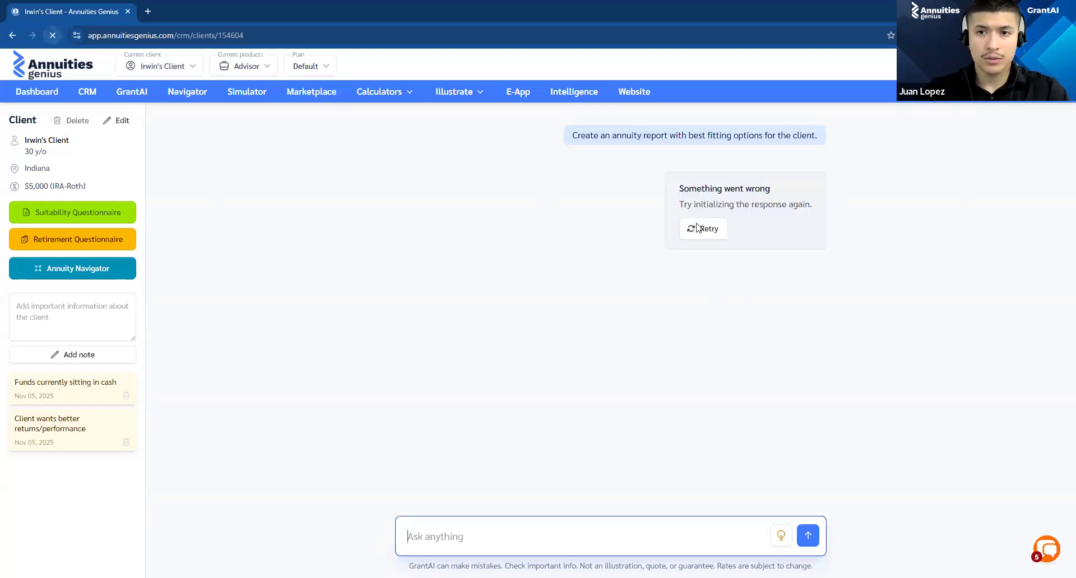
left_click(700, 228)
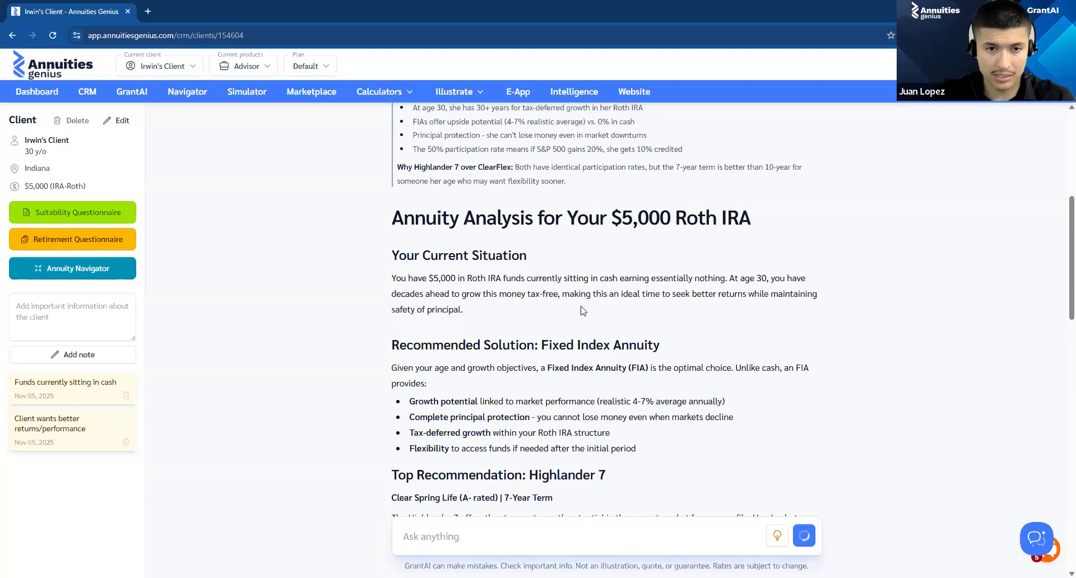
Step: Skim the generated annuity report from the recommended solution to the product cards and back to the top recommendation
scroll(583, 311, "down", 3)
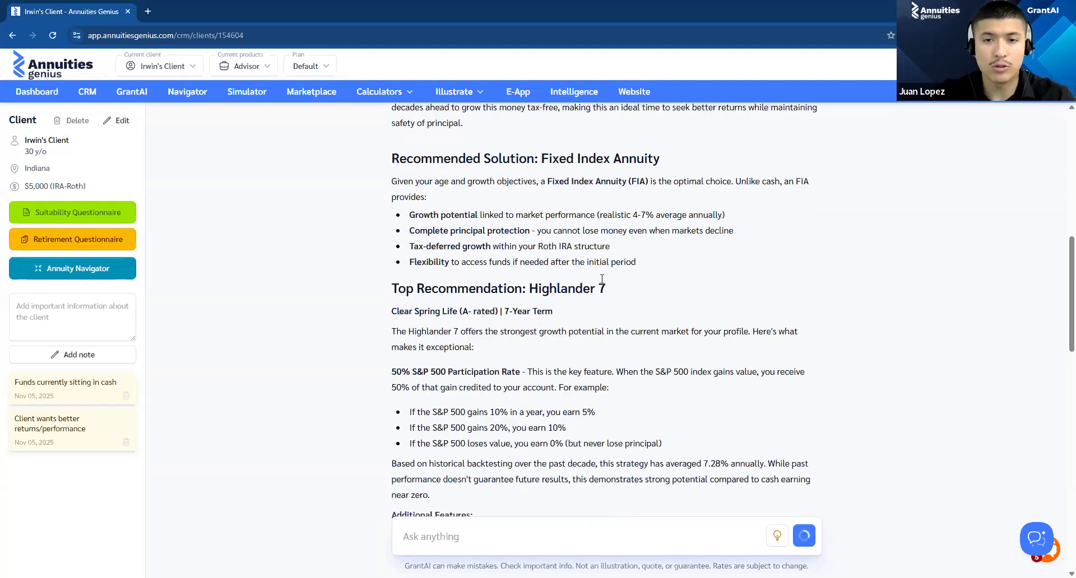
left_click_drag(411, 222, 471, 233)
triple_click(724, 258)
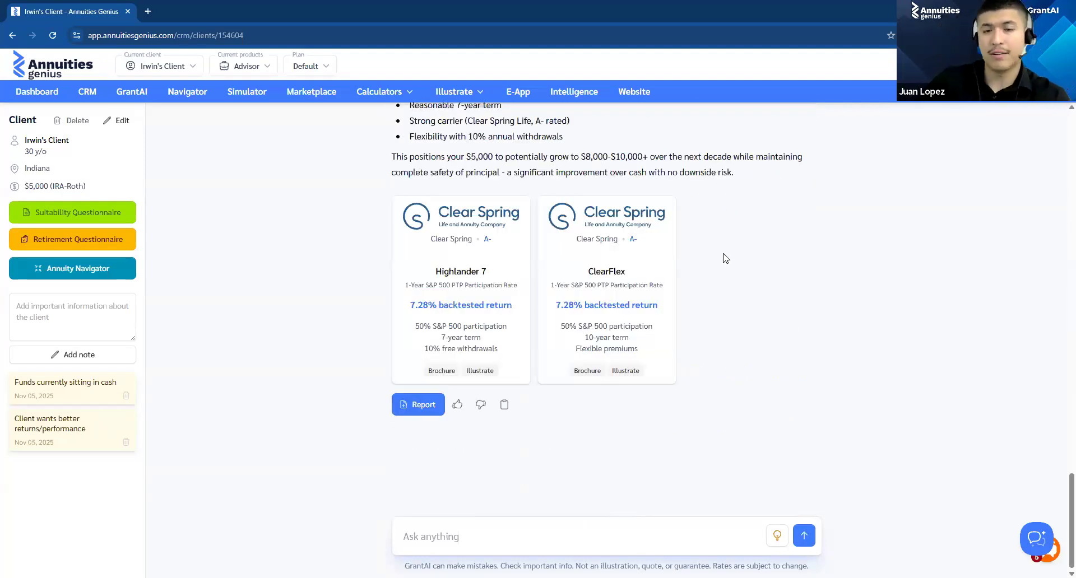
scroll(727, 257, "up", 1)
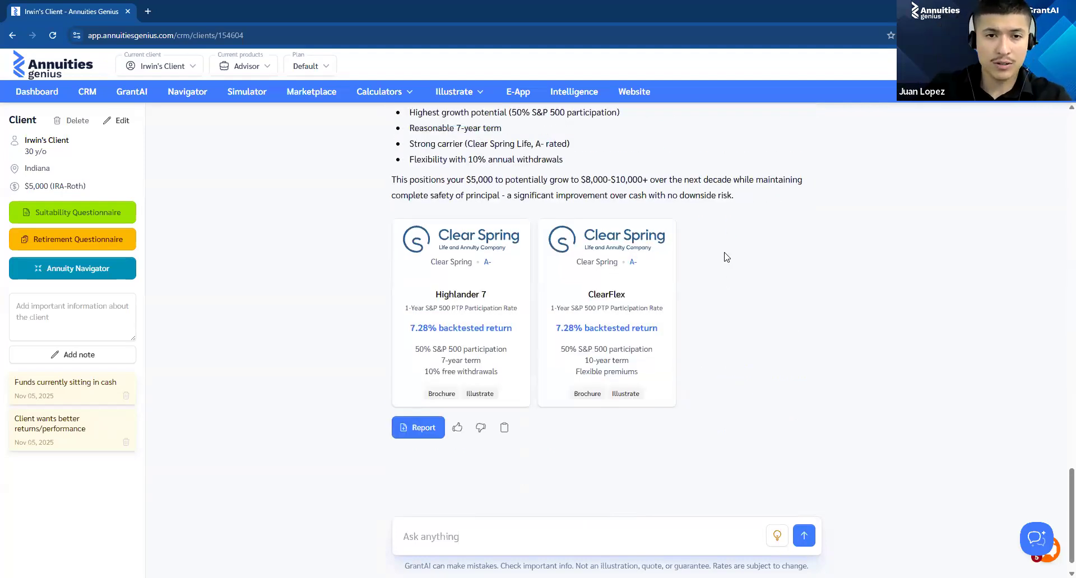
scroll(708, 259, "up", 8)
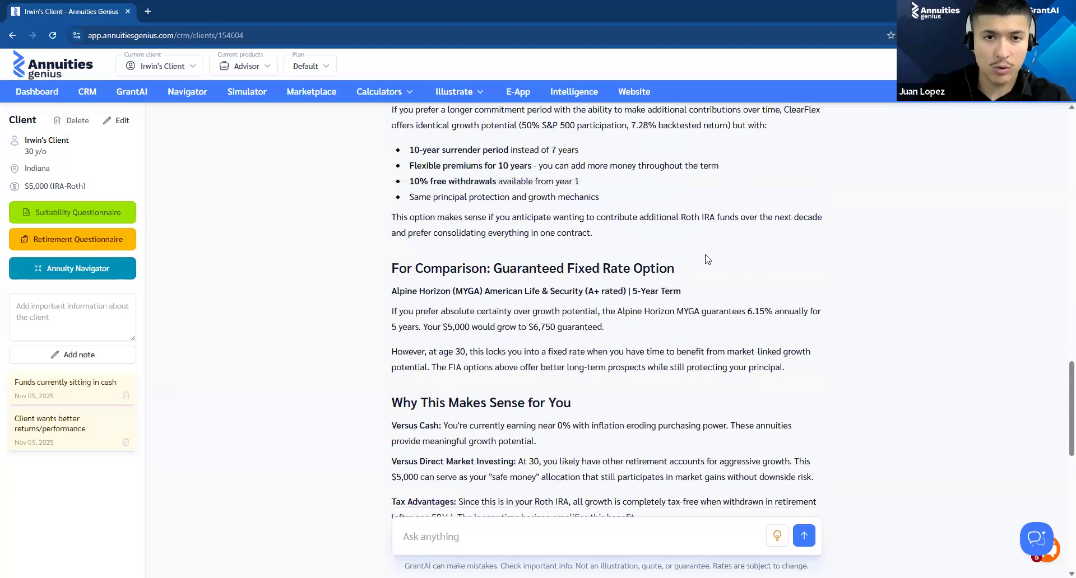
scroll(646, 288, "up", 3)
scroll(545, 196, "up", 20)
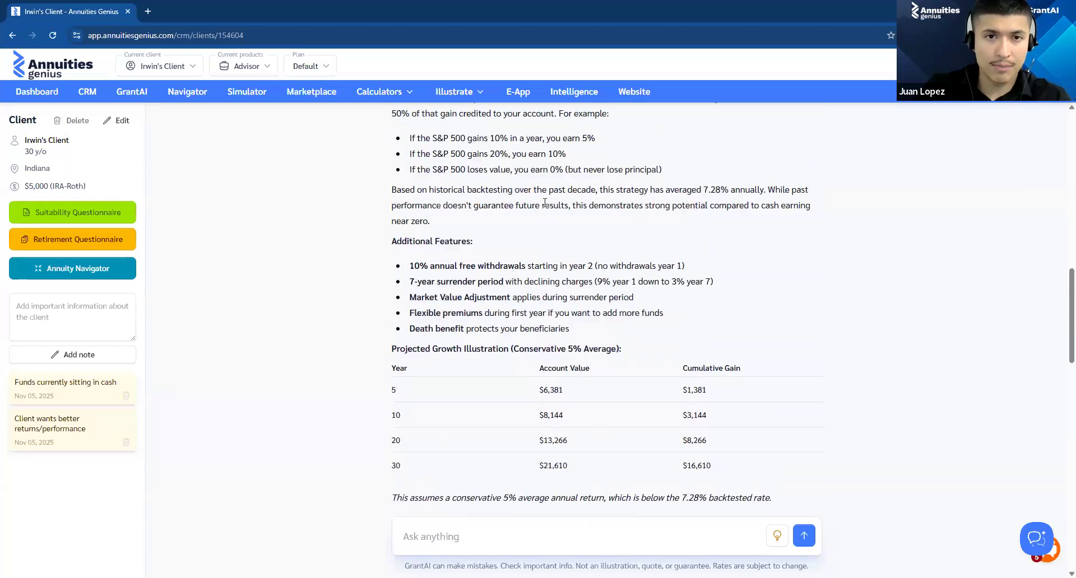
scroll(554, 211, "down", 2)
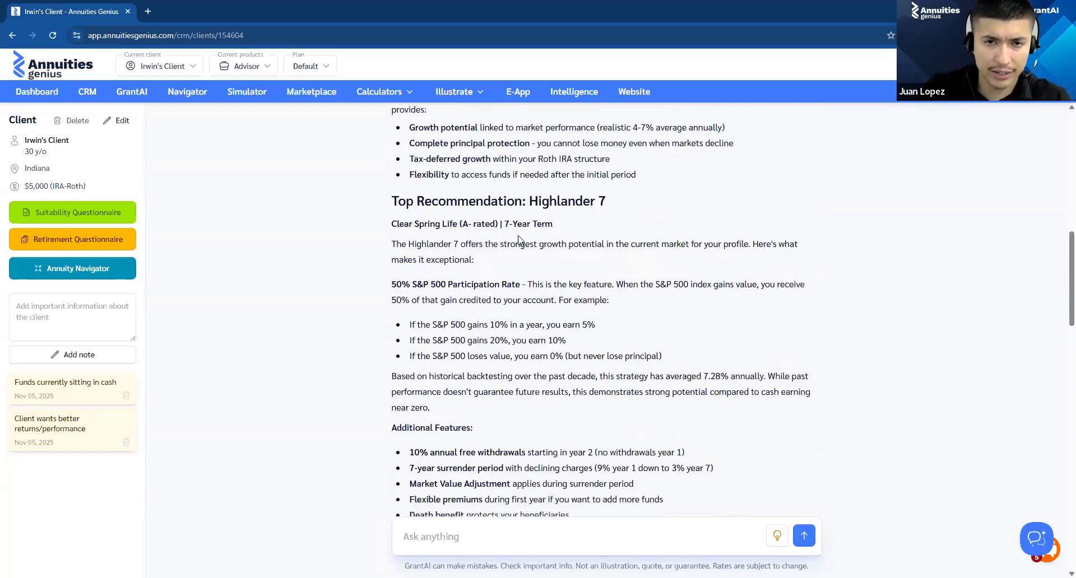
Step: Examine the Highlander 7 recommendation's term, S&P 500 participation rate and example earnings
left_click_drag(509, 227, 548, 246)
left_click(600, 270)
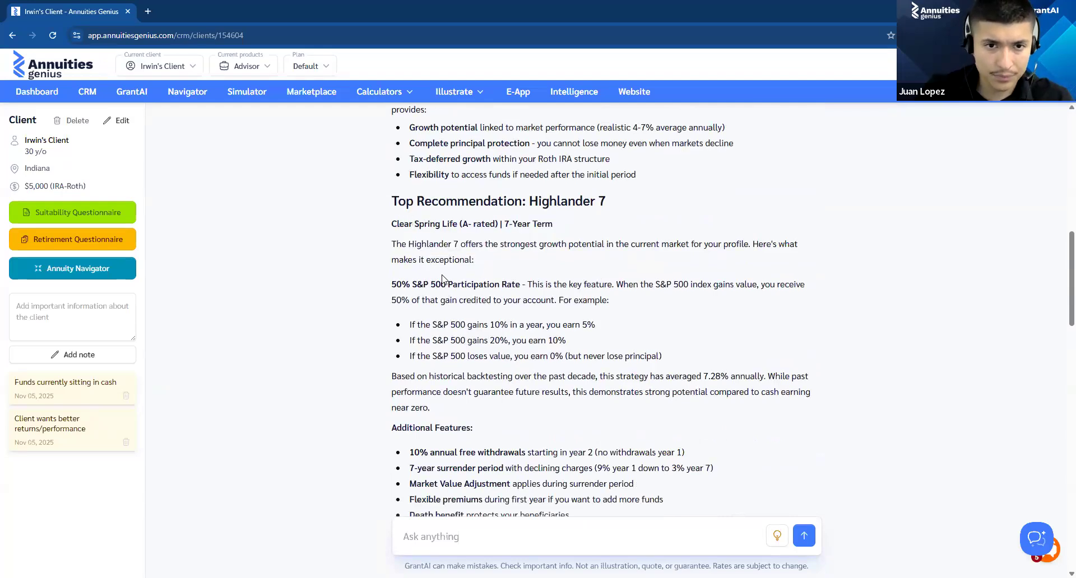
left_click_drag(392, 284, 522, 283)
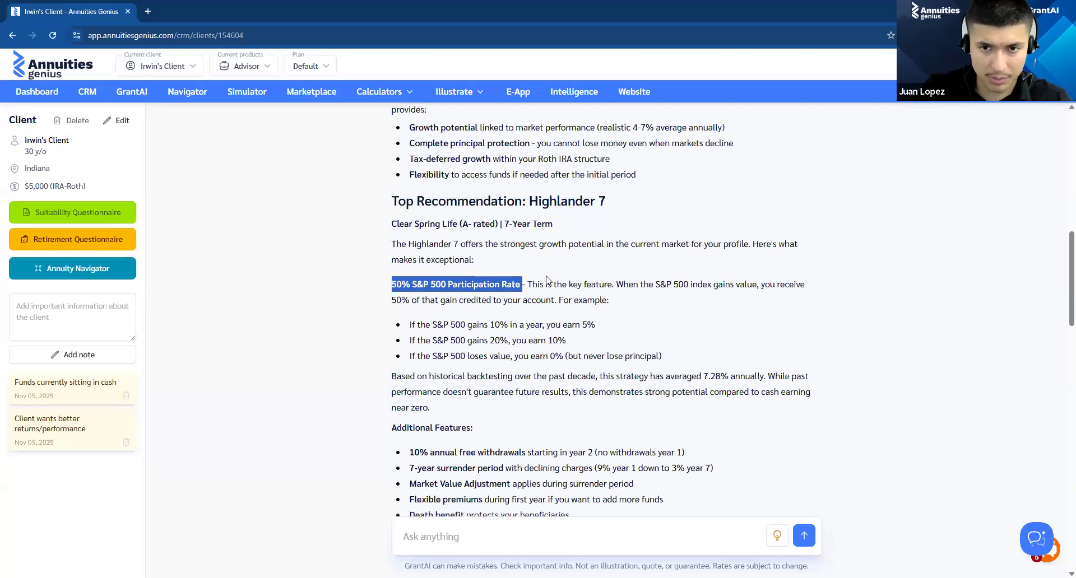
left_click(493, 302)
scroll(492, 280, "down", 2)
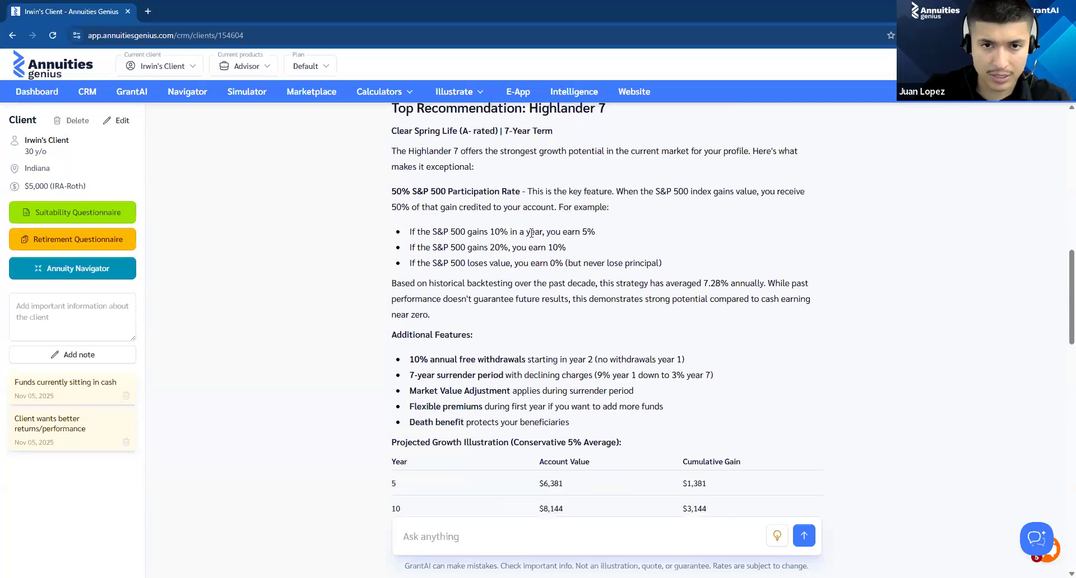
left_click_drag(545, 231, 611, 235)
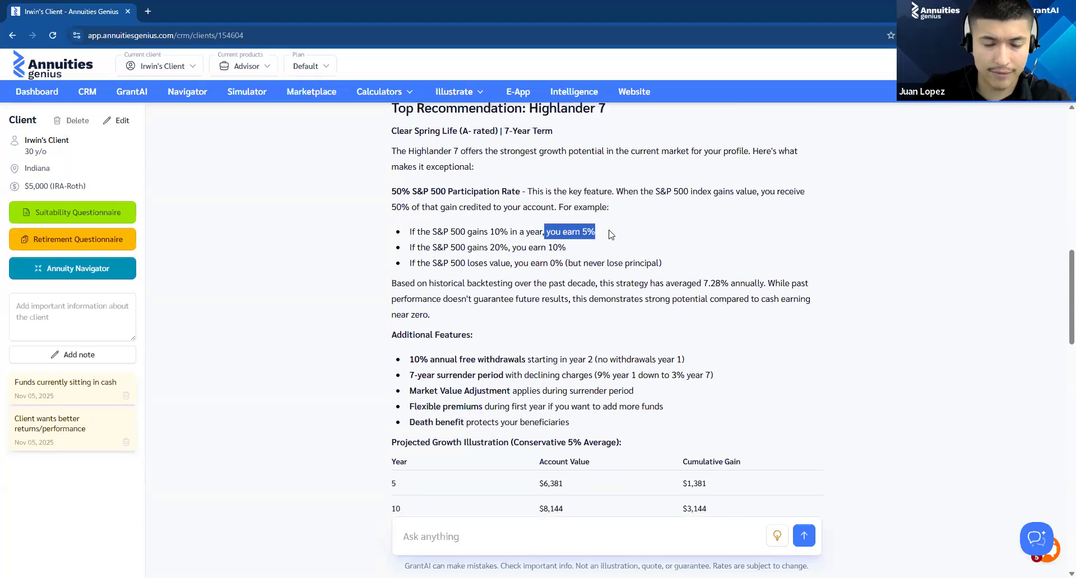
left_click_drag(410, 247, 526, 257)
left_click(552, 324)
scroll(552, 324, "down", 2)
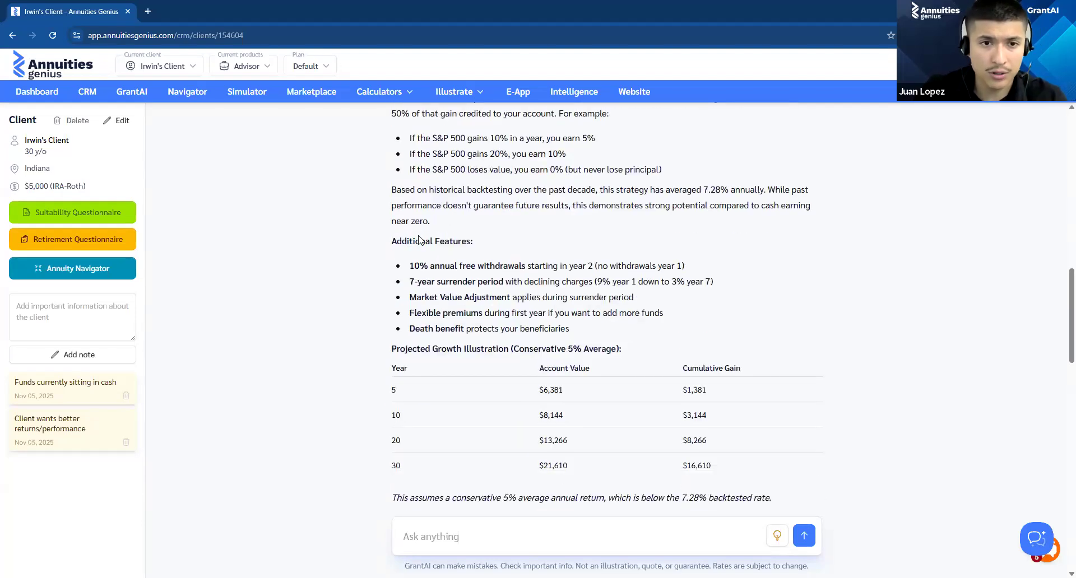
Step: Examine the projected growth illustration, comparing account value and cumulative gain at year 30
scroll(419, 240, "down", 2)
left_click_drag(392, 255, 642, 259)
left_click_drag(426, 389, 393, 371)
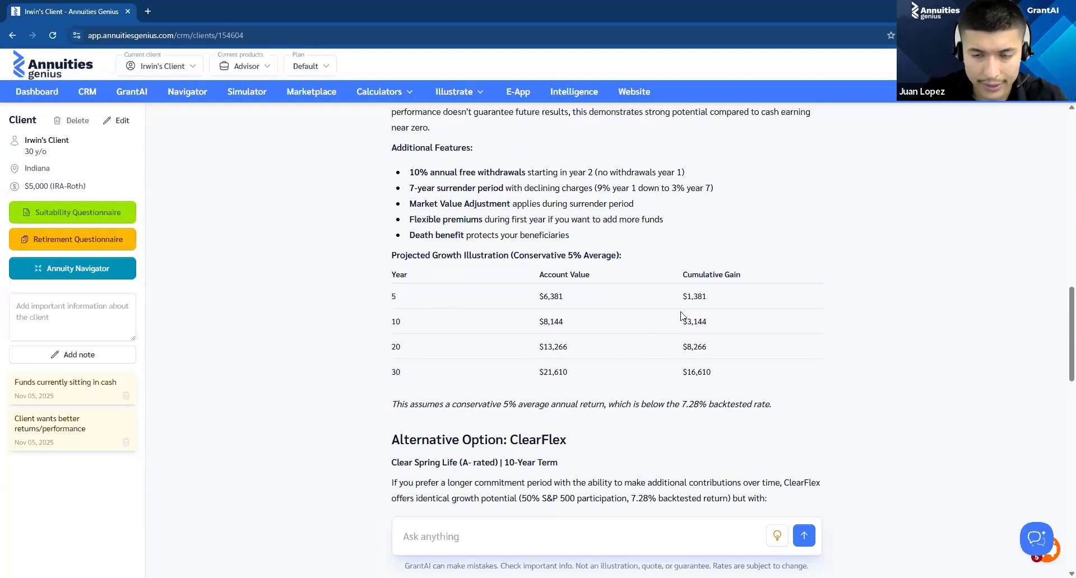
left_click_drag(683, 369, 731, 382)
left_click(594, 369)
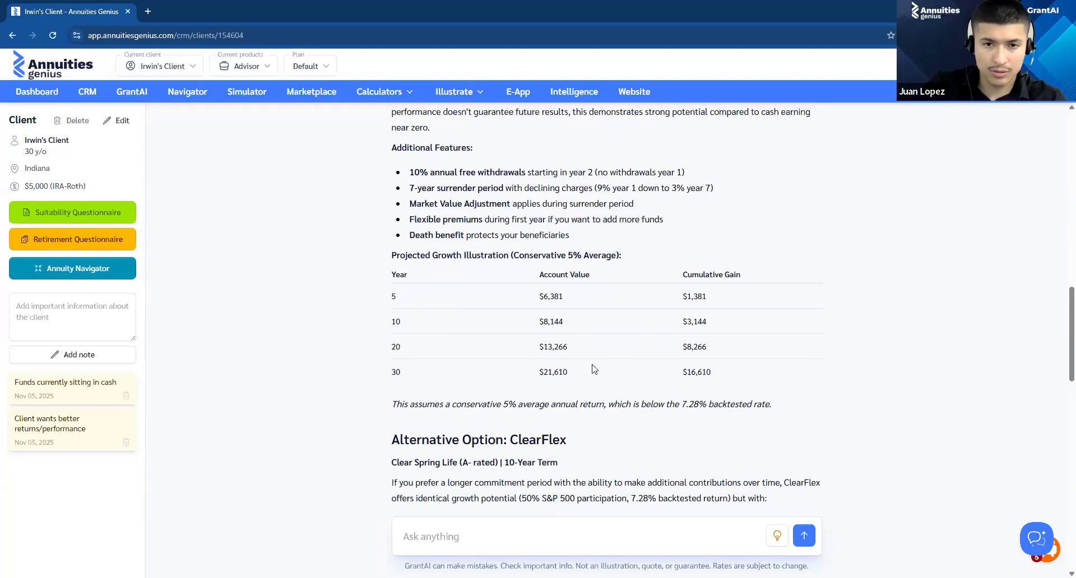
Step: Check the report's account values by year in the growth table and skim the ClearFlex alternative below it
left_click_drag(537, 379, 600, 386)
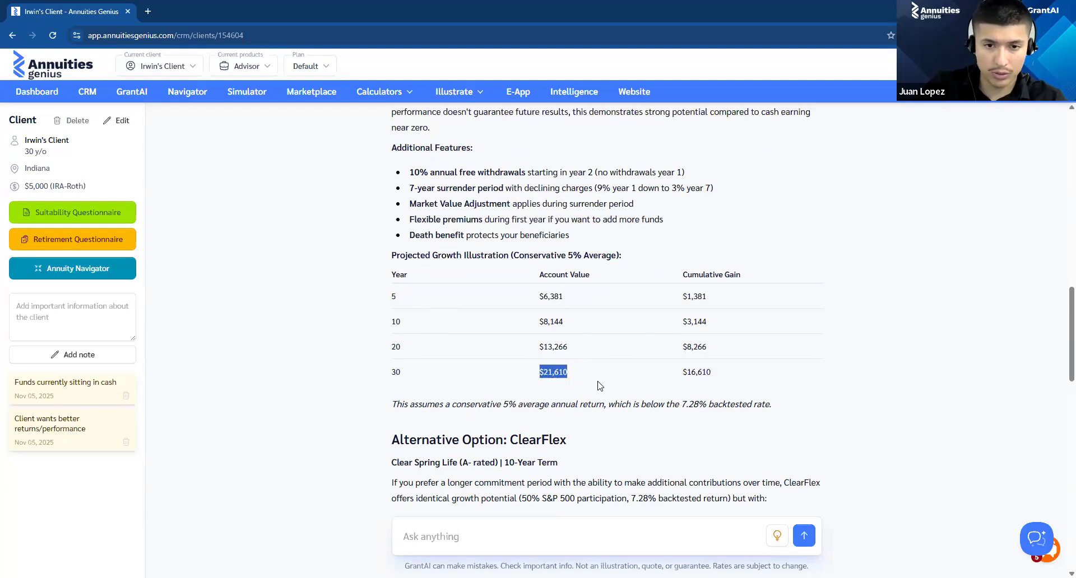
left_click(291, 304)
scroll(292, 305, "down", 2)
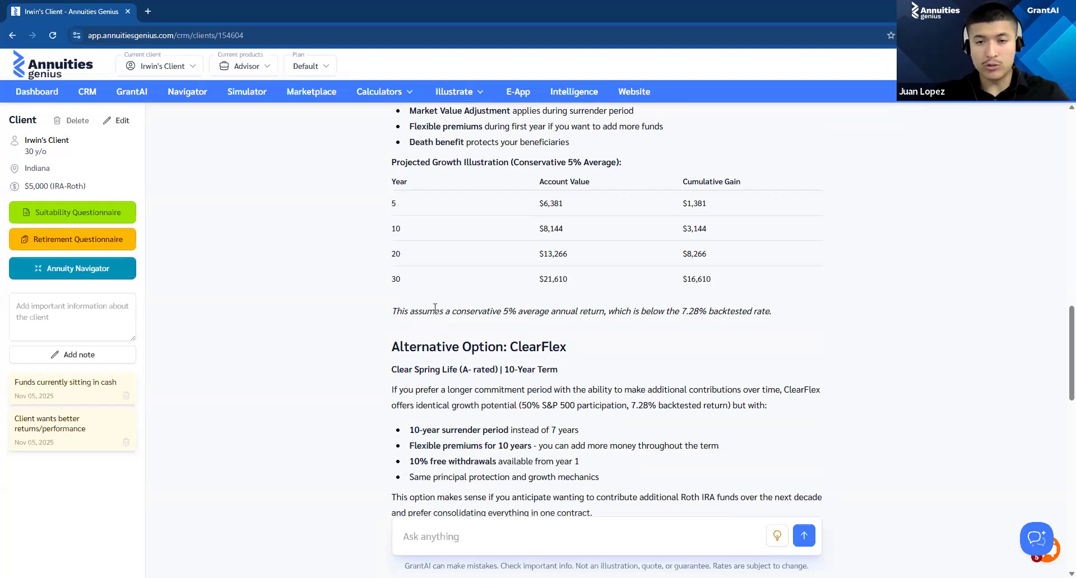
scroll(515, 227, "down", 4)
scroll(454, 257, "up", 4)
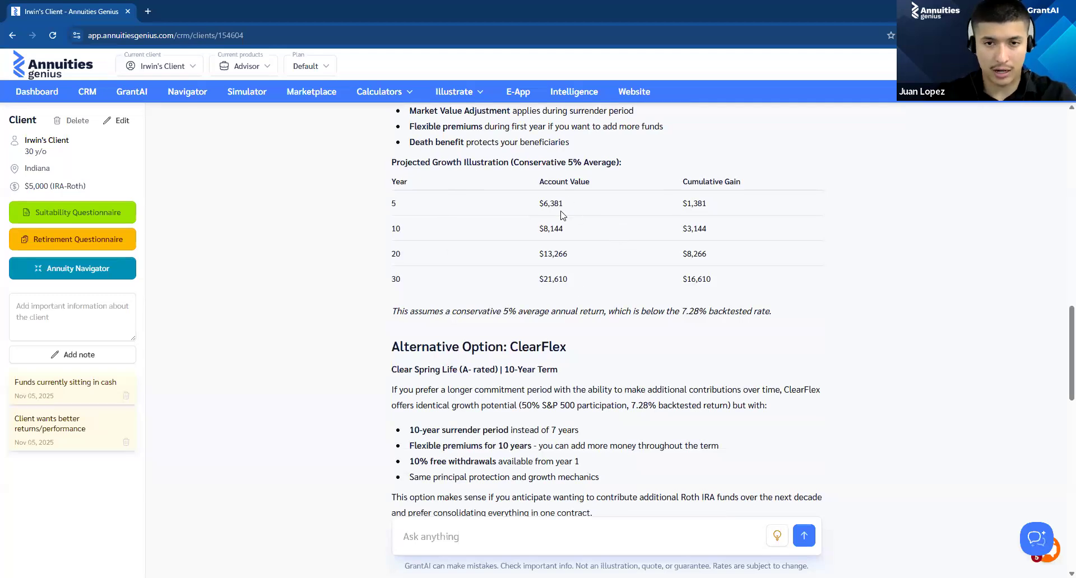
triple_click(597, 288)
left_click(598, 287)
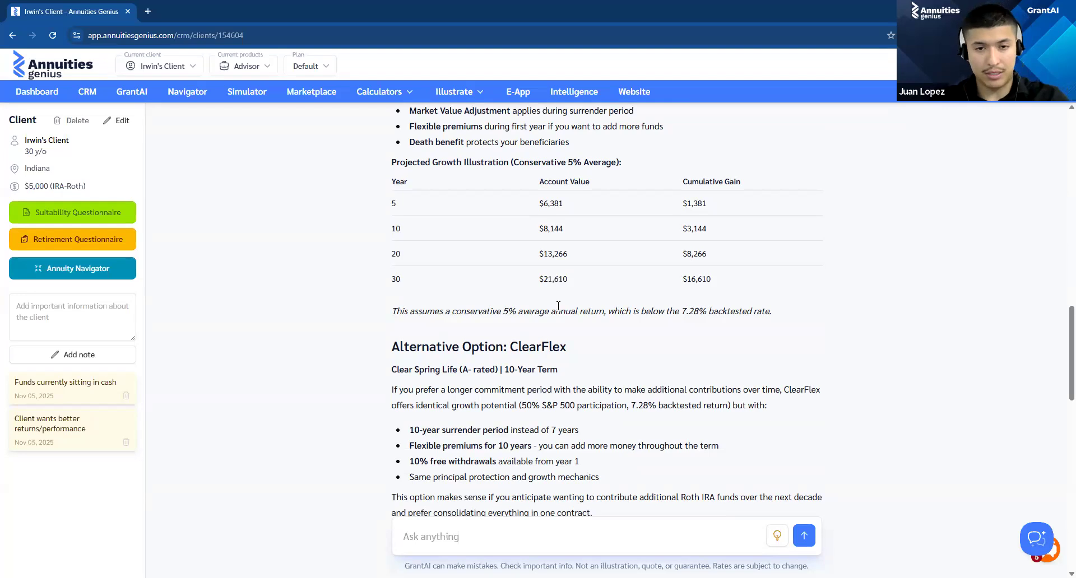
Step: Compare the Highlander 7 and ClearFlex product cards on return, participation and term, and view the Highlander 7 brochure
scroll(558, 305, "down", 10)
scroll(633, 319, "down", 5)
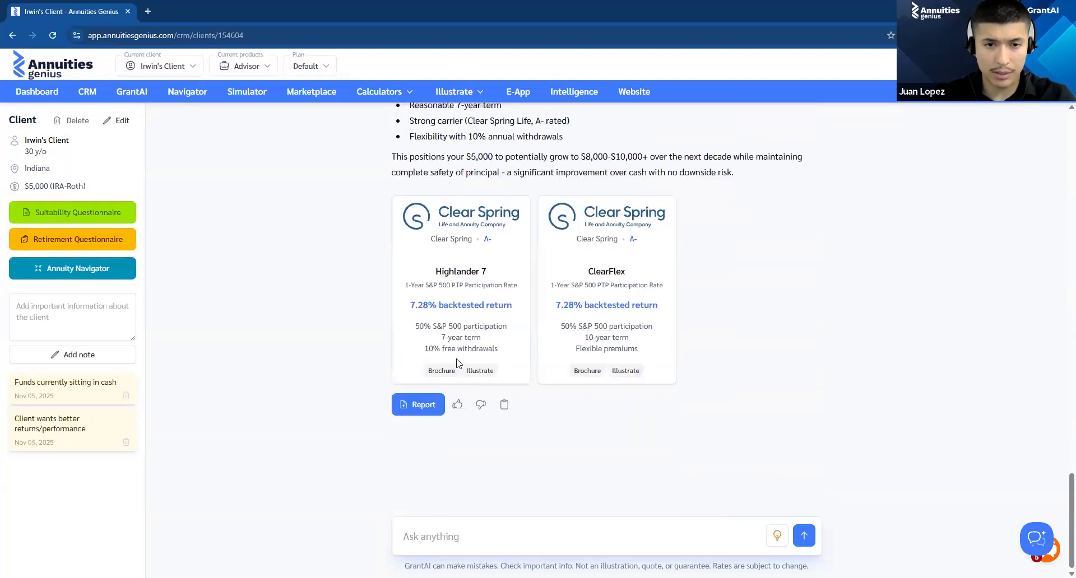
left_click_drag(436, 273, 492, 276)
left_click_drag(589, 272, 578, 271)
left_click(585, 258)
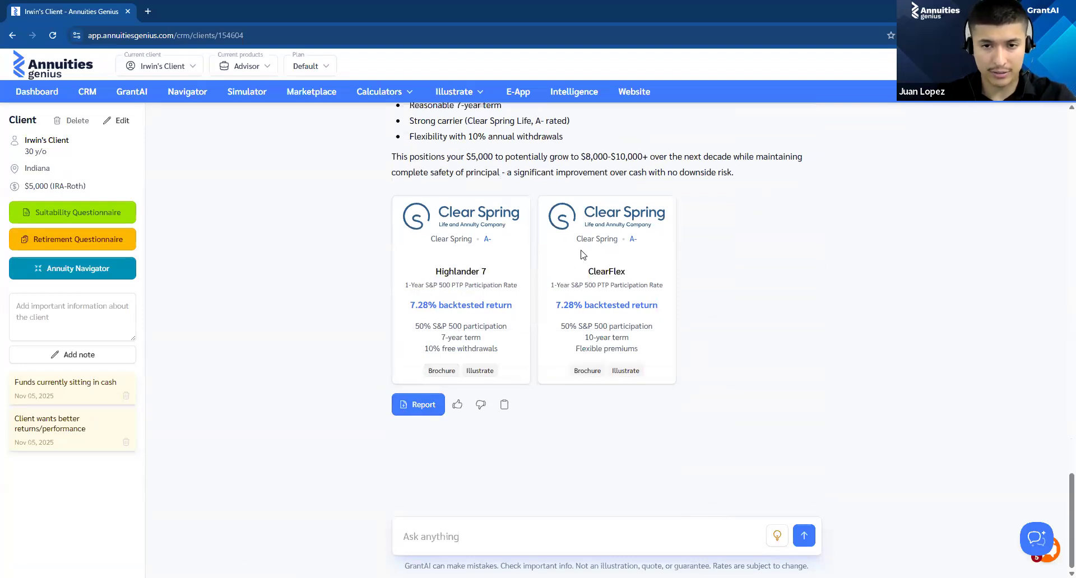
left_click_drag(408, 315, 511, 338)
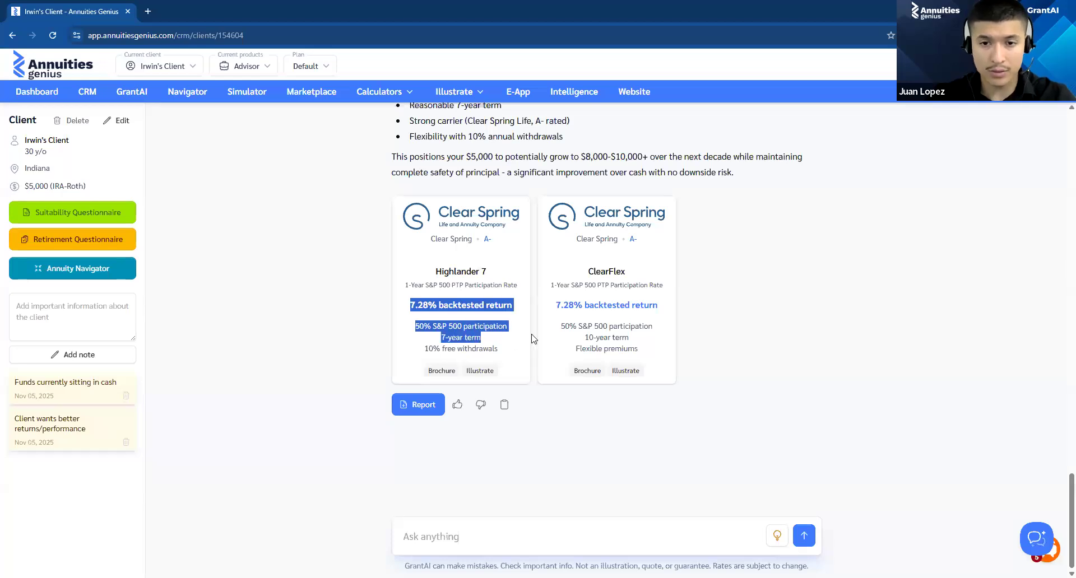
left_click(622, 337)
left_click_drag(561, 326, 667, 329)
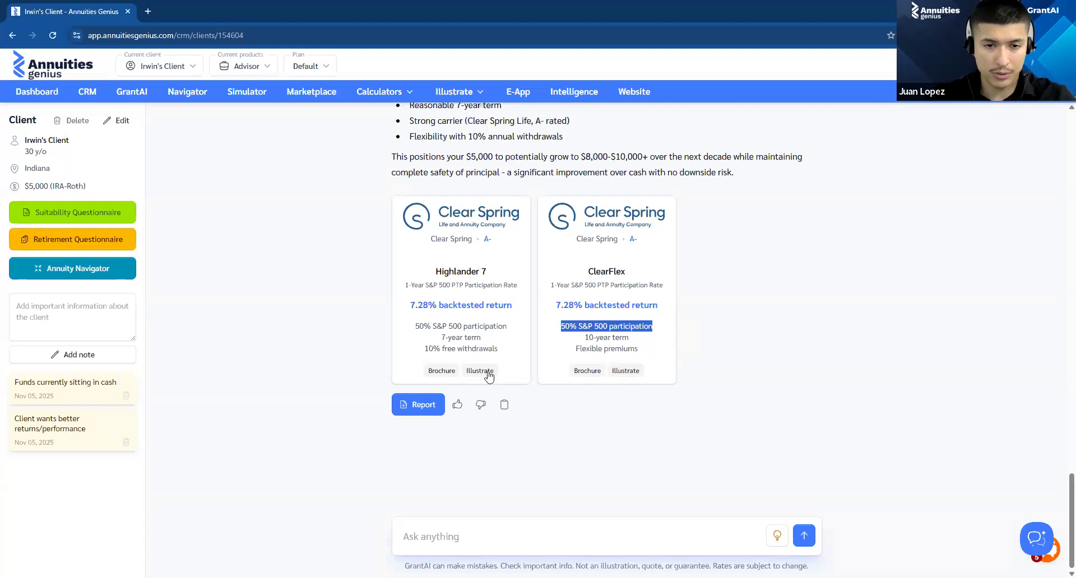
left_click(440, 372)
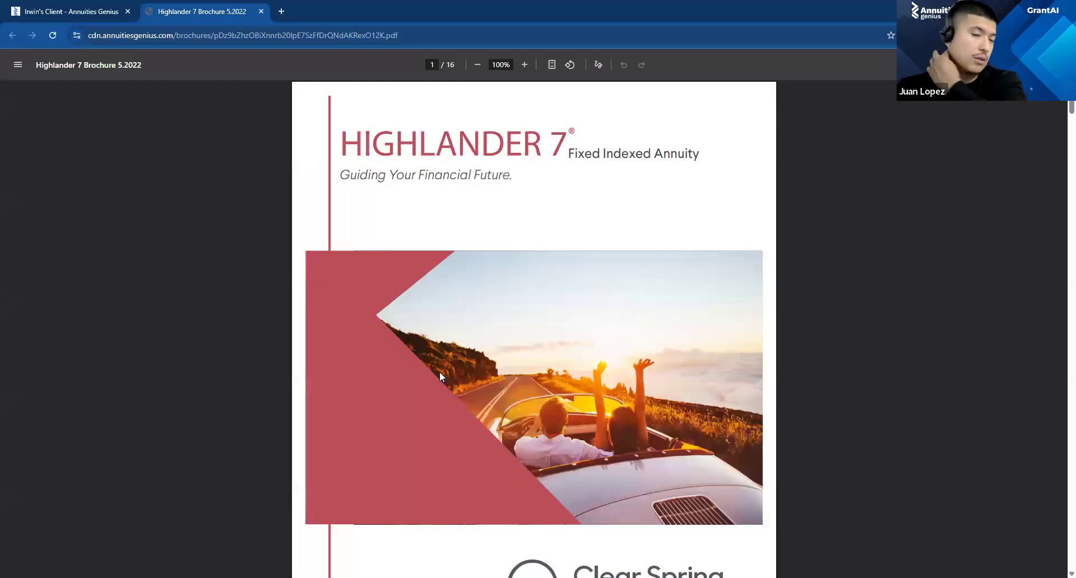
left_click(261, 11)
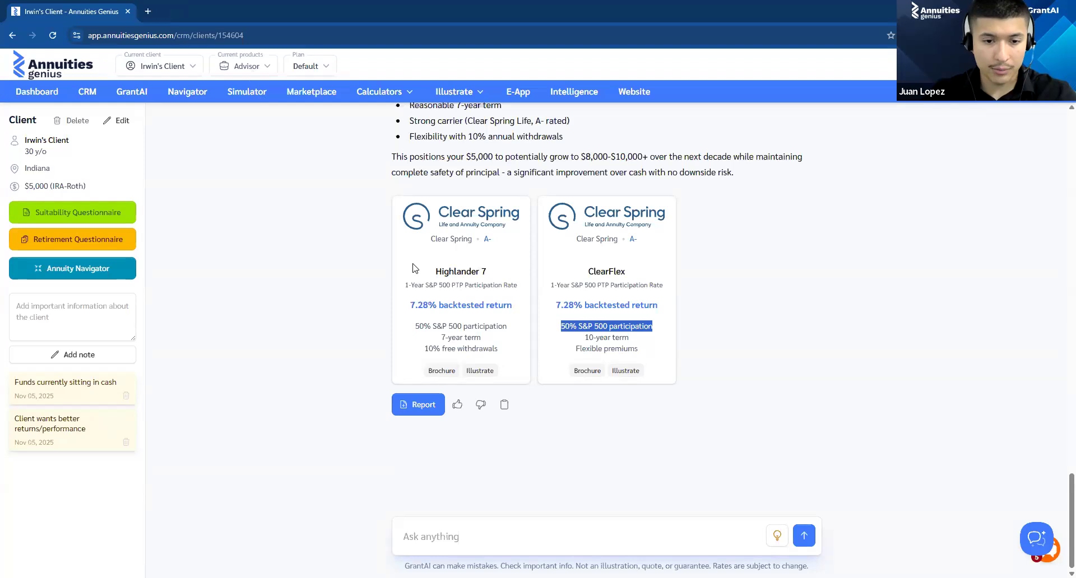
Step: Start an illustration for Highlander 7 with the prefilled client and annuity details and advance to its allocations
left_click(485, 375)
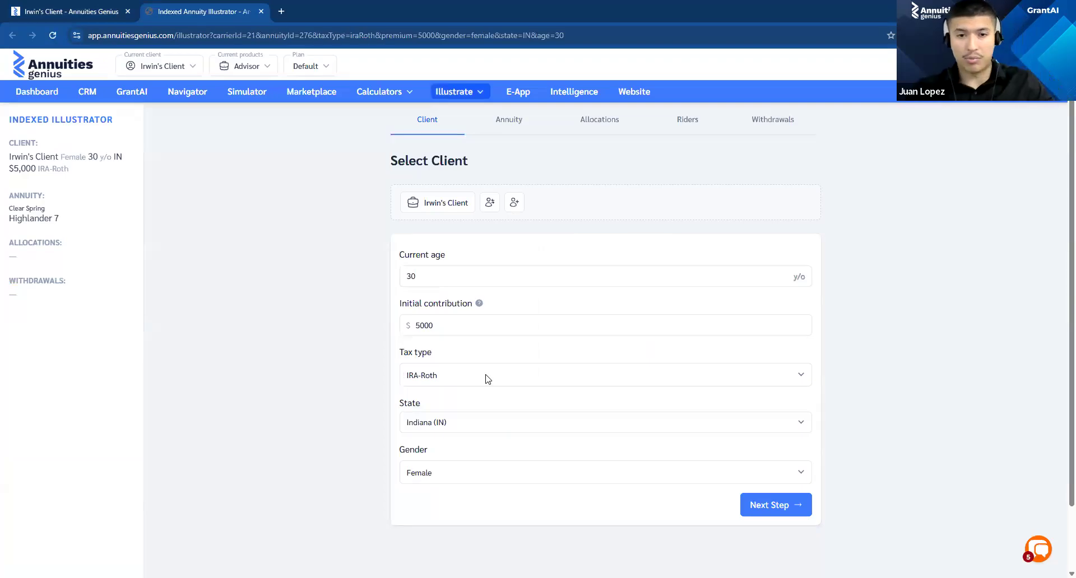
left_click(748, 513)
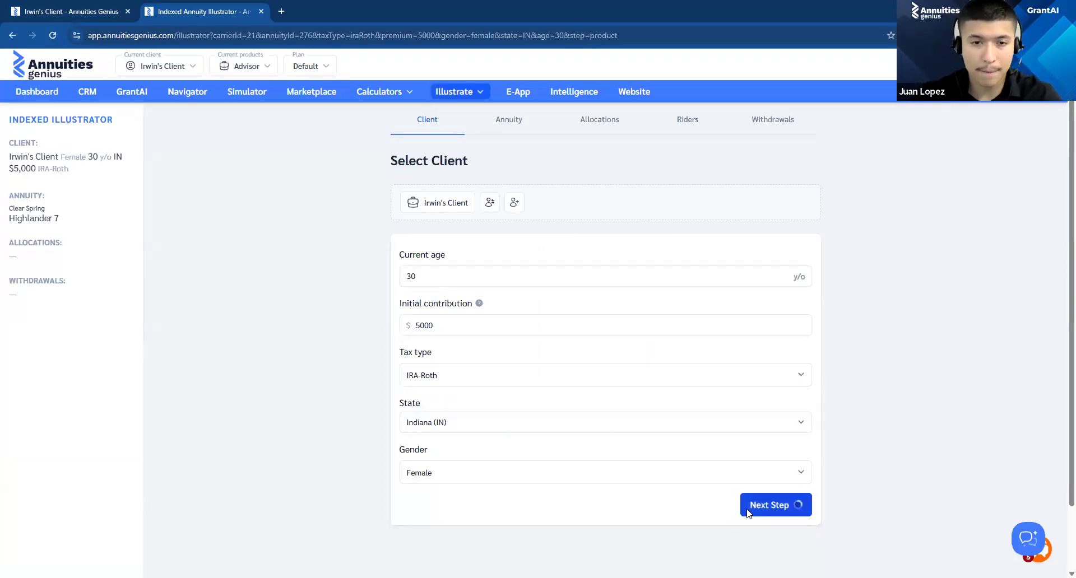
left_click(756, 311)
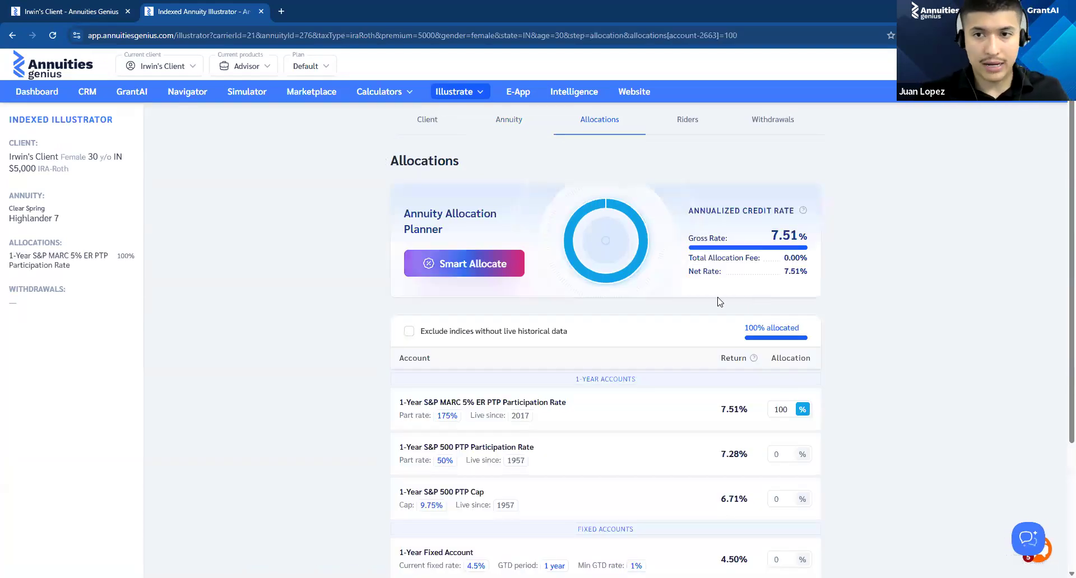
Step: Compare the returns and live dates of the 1-Year S&P MARC 5% ER and S&P 500 participation rate accounts
scroll(919, 273, "down", 3)
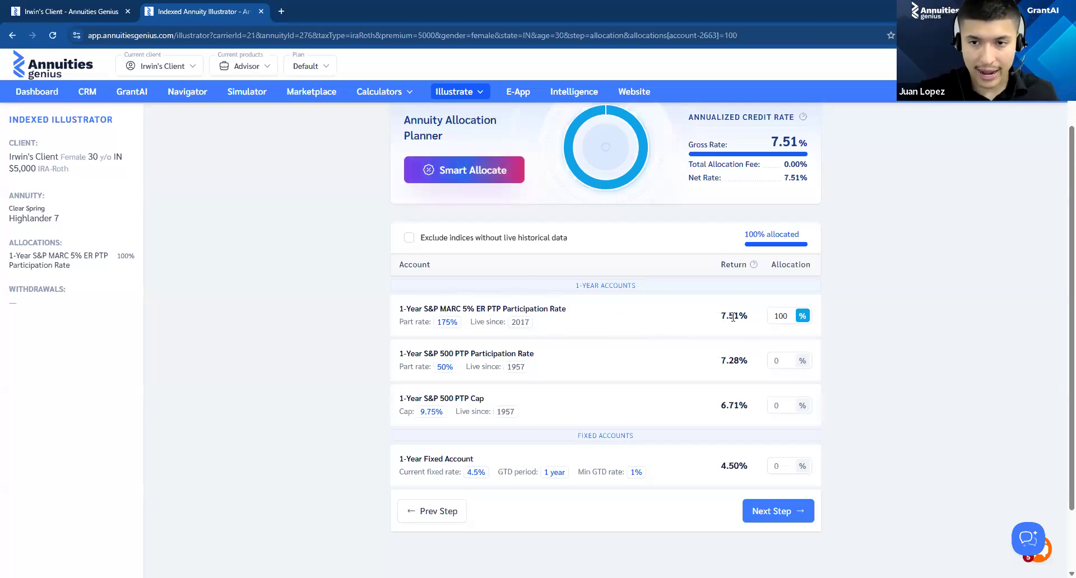
left_click_drag(715, 313, 749, 316)
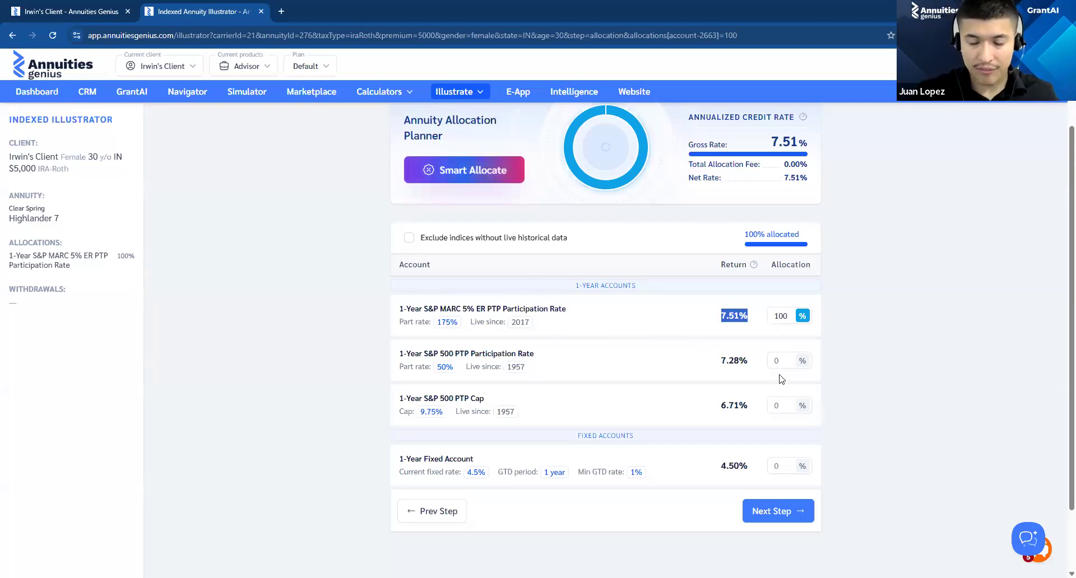
left_click(702, 396)
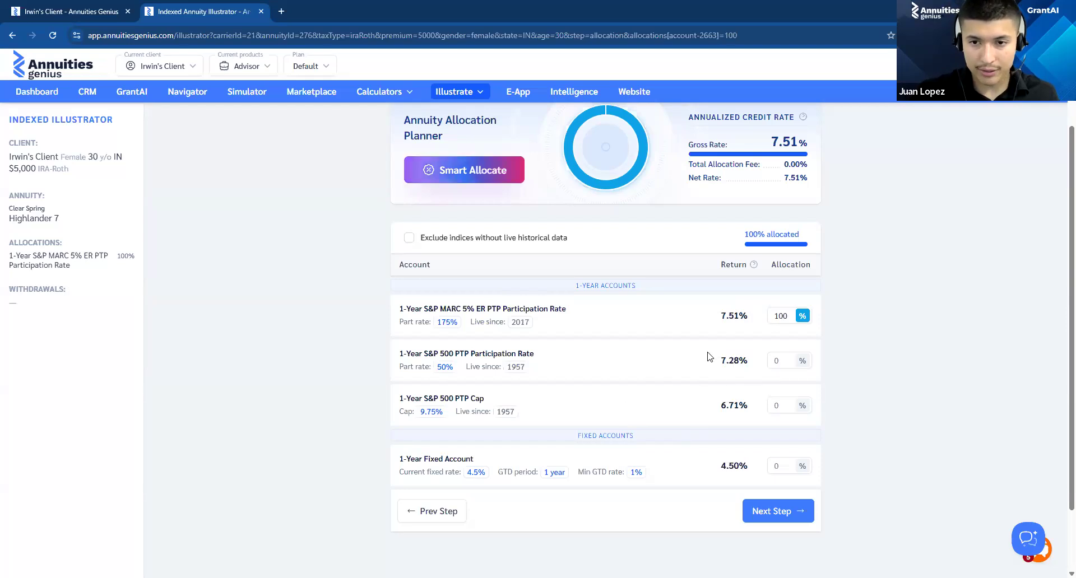
left_click_drag(440, 353, 574, 337)
left_click(574, 336)
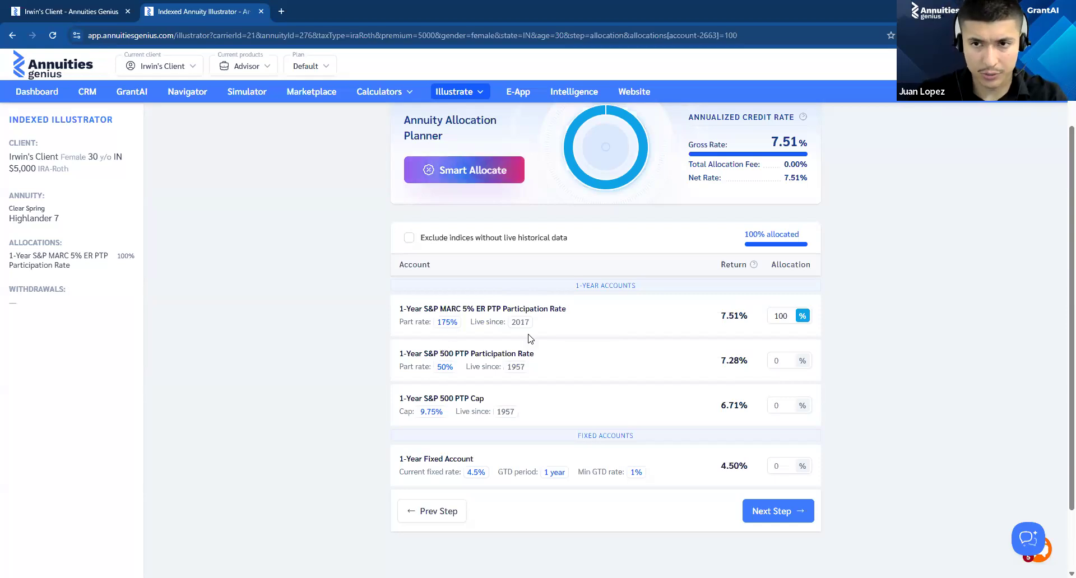
scroll(540, 412, "up", 2)
scroll(566, 361, "down", 2)
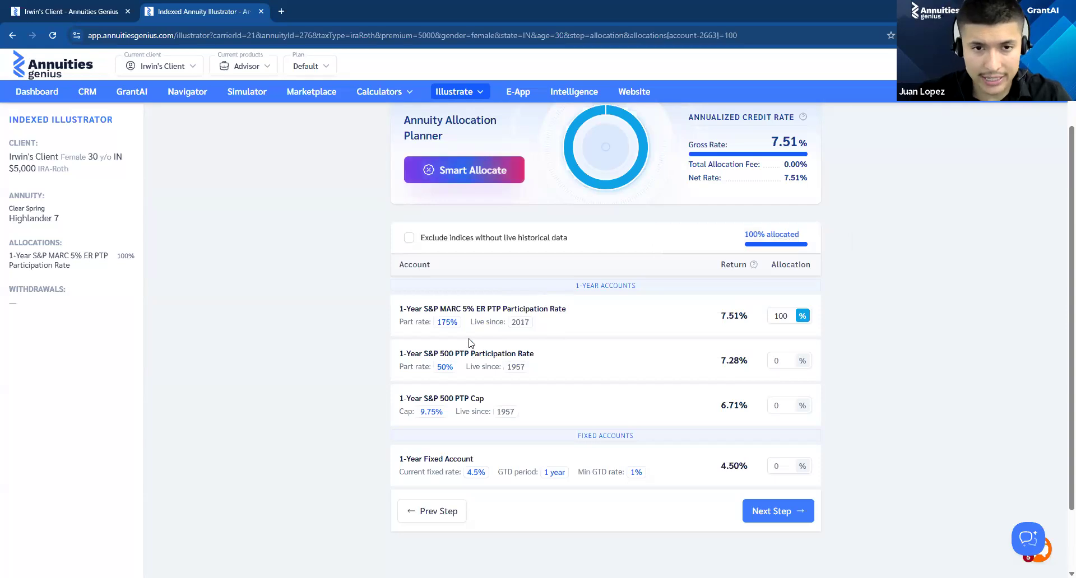
triple_click(583, 305)
left_click(589, 304)
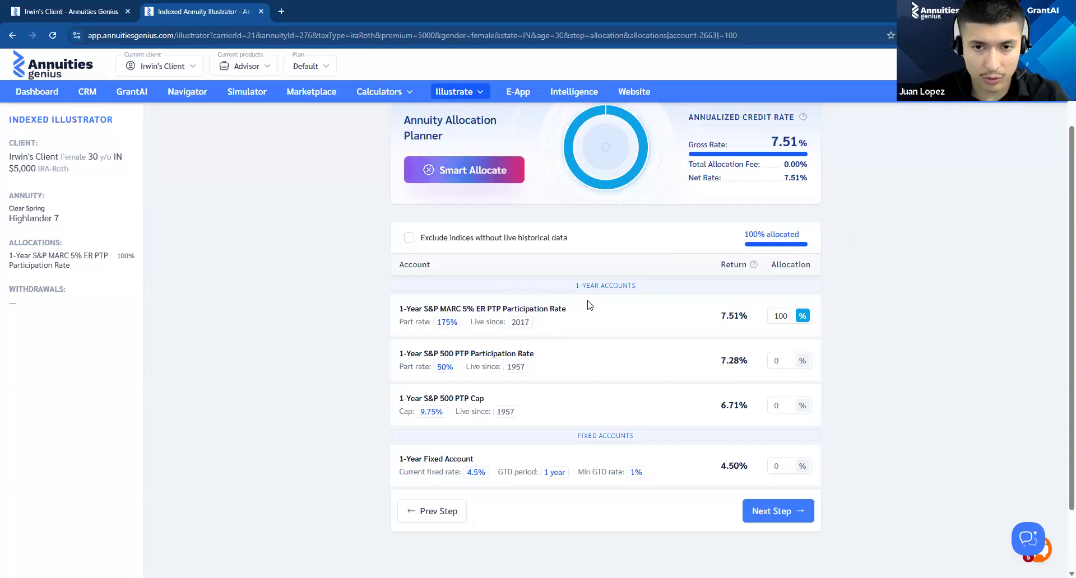
Step: Generate an optimized allocation mix for Highlander 7 with Smart Allocate
scroll(560, 241, "up", 2)
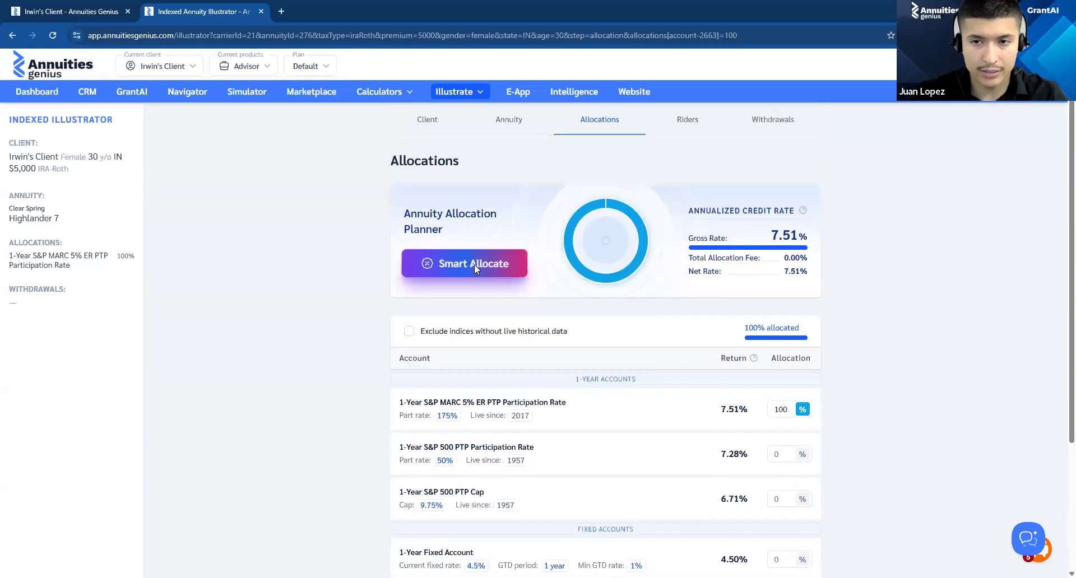
left_click(474, 264)
scroll(633, 351, "down", 2)
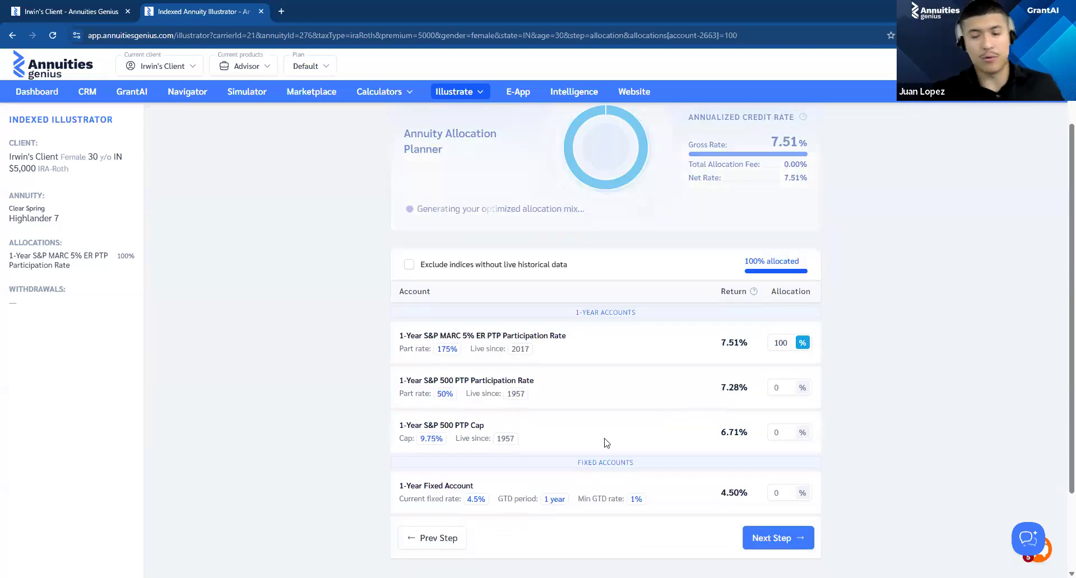
scroll(803, 313, "down", 2)
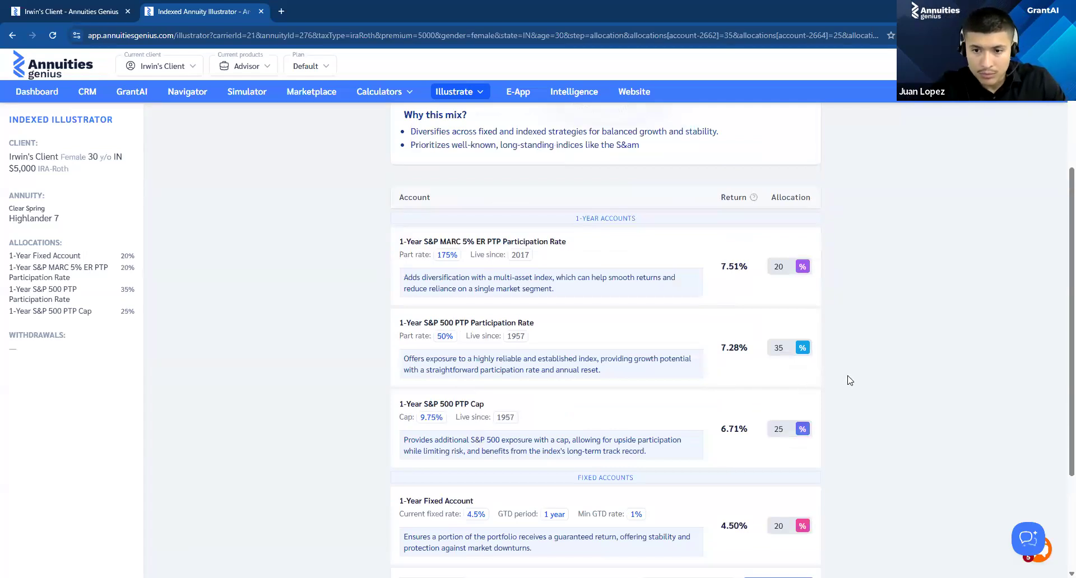
Step: Review the Smart Allocation's rationale, annualized credit rate and the percentage assigned to each account
scroll(849, 383, "down", 2)
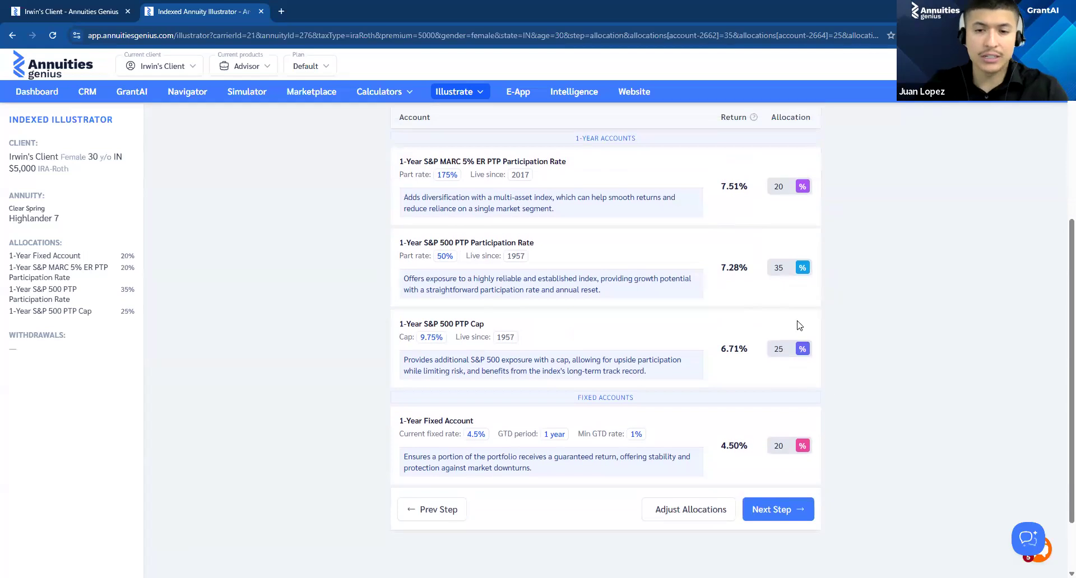
scroll(799, 324, "up", 5)
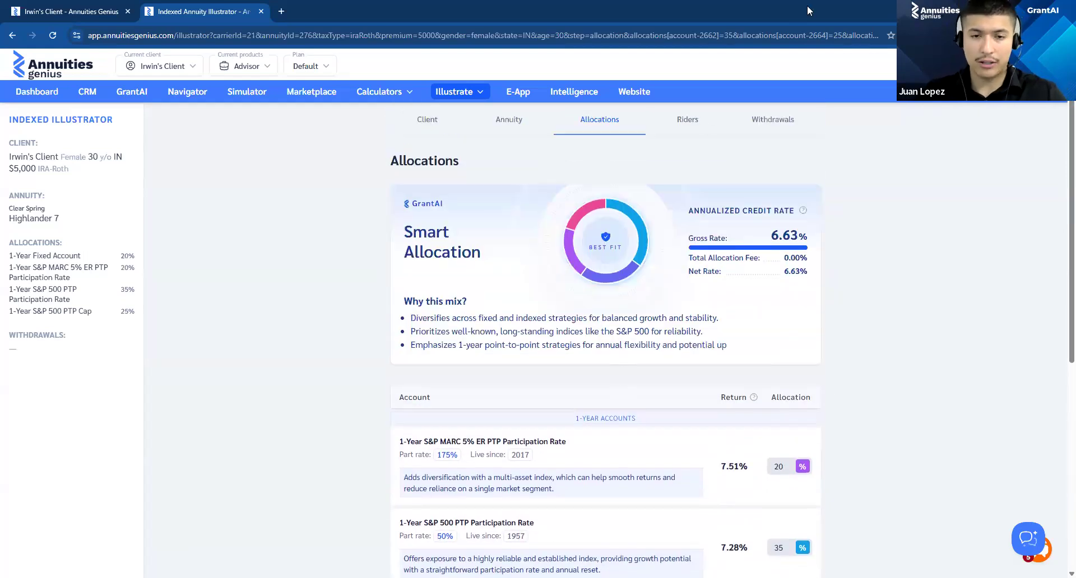
scroll(852, 387, "down", 5)
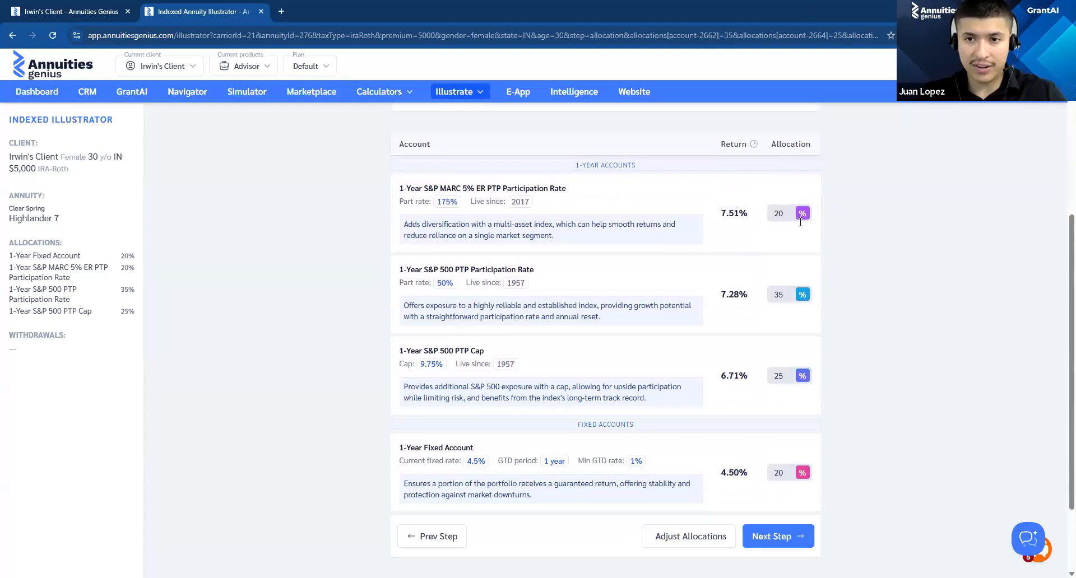
scroll(807, 218, "down", 2)
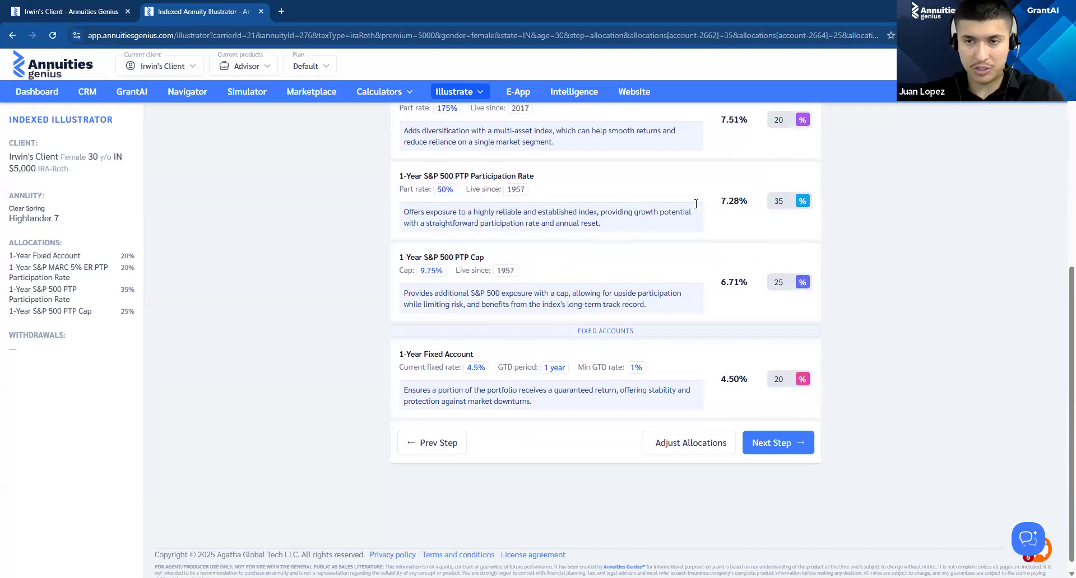
scroll(787, 224, "up", 2)
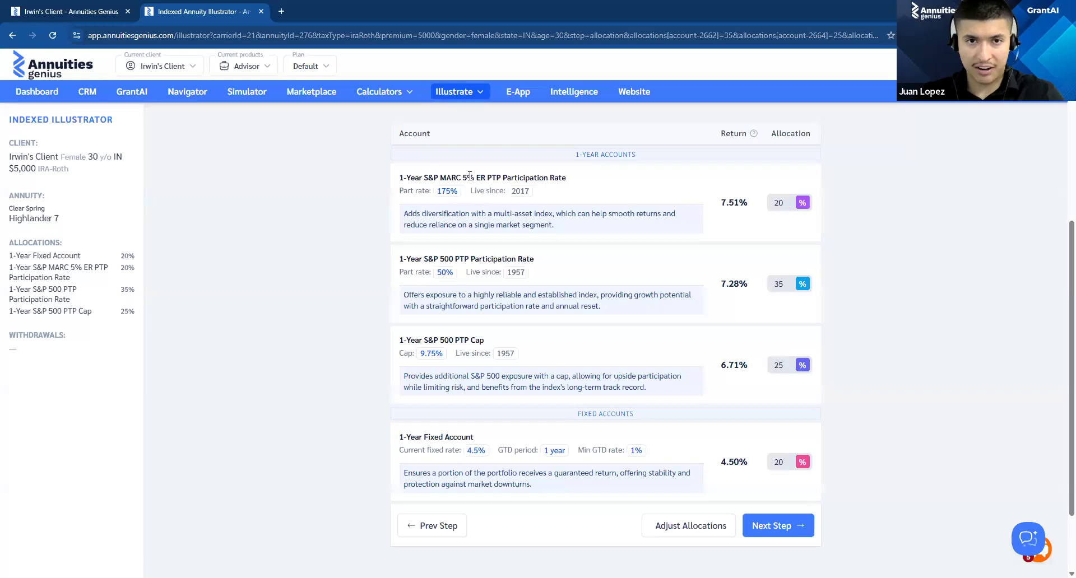
scroll(751, 376, "down", 2)
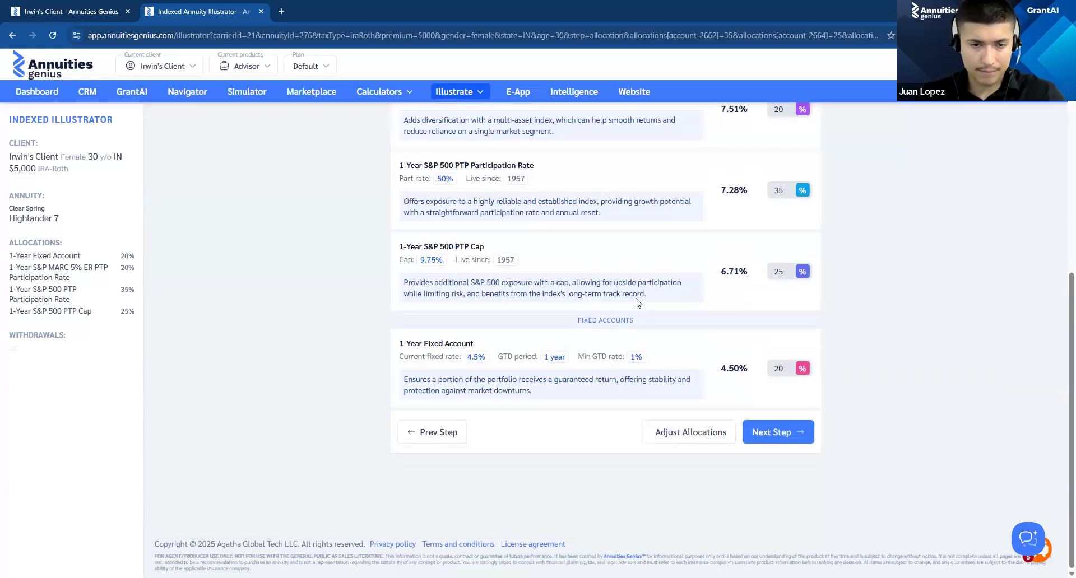
Step: Examine the 1-Year Fixed Account's current fixed rate and minimum guaranteed rate
left_click_drag(469, 359, 493, 357)
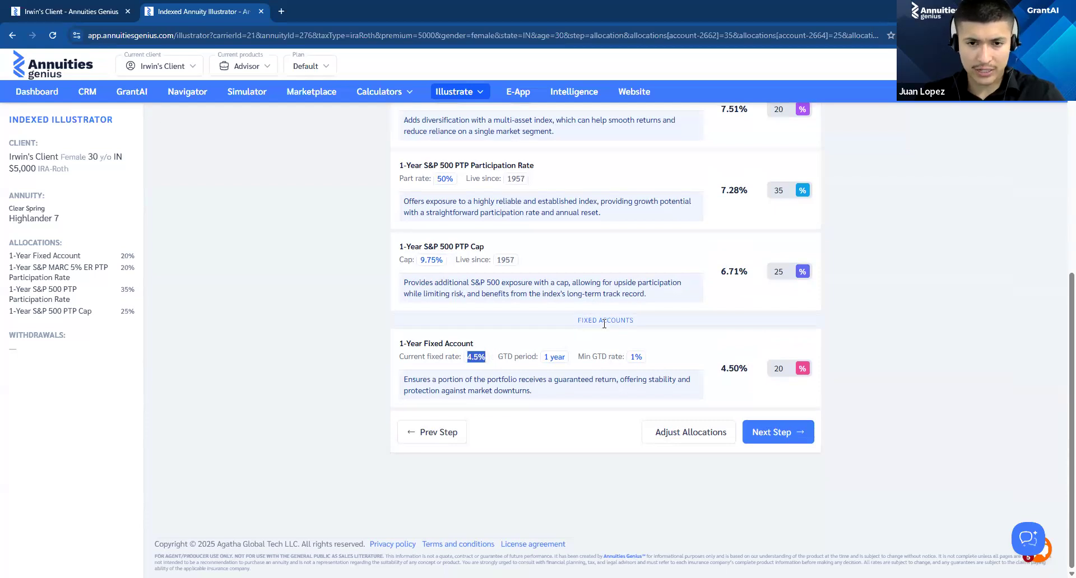
left_click_drag(626, 358, 646, 358)
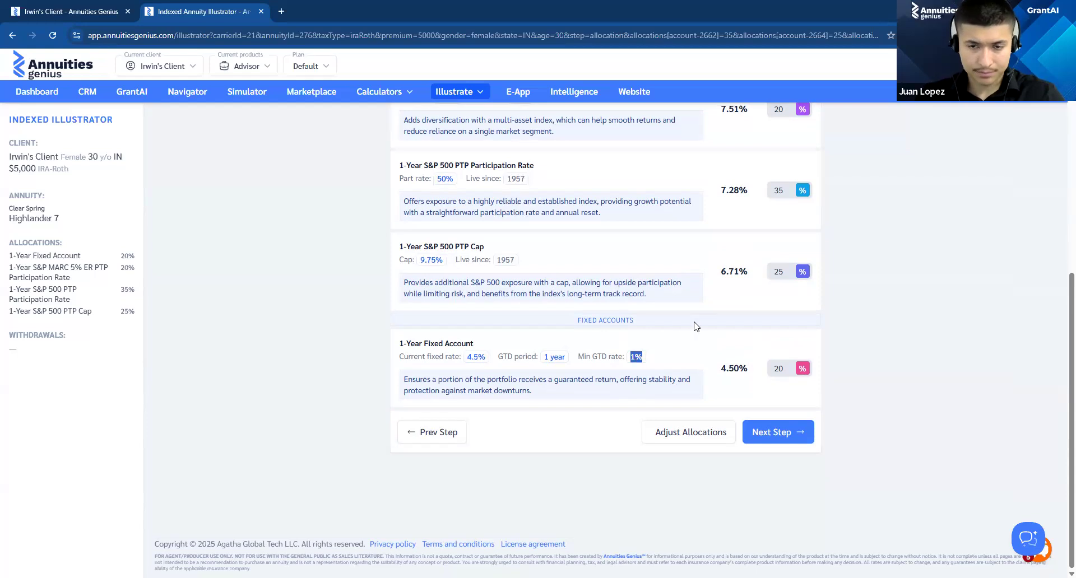
left_click(825, 296)
scroll(819, 287, "up", 2)
scroll(798, 267, "down", 1)
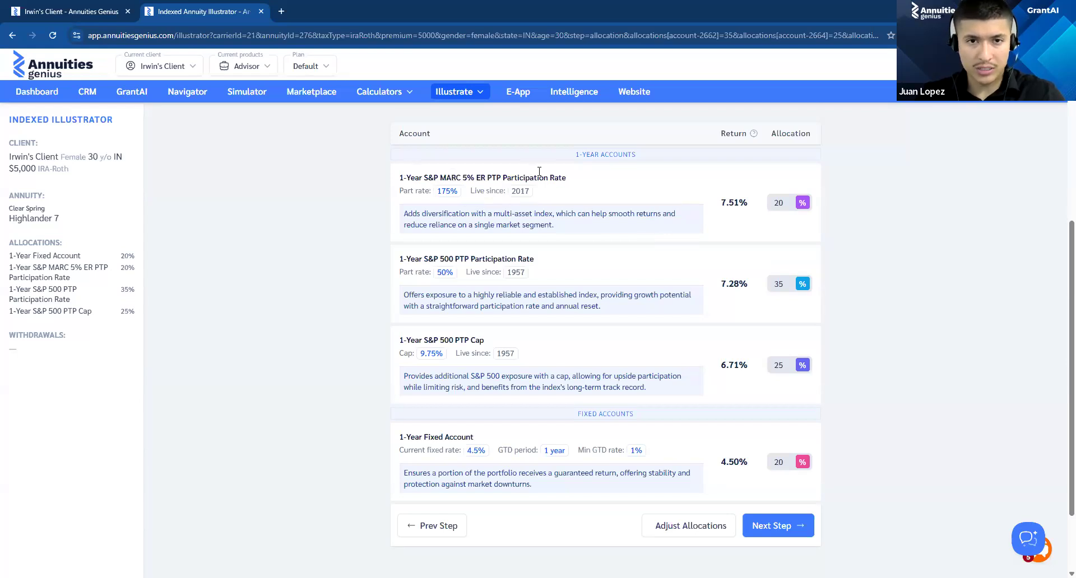
Step: Examine the 1-Year S&P MARC 5% ER account's participation rate, live date and return in the suggested mix
left_click_drag(539, 171, 572, 197)
left_click_drag(430, 191, 464, 191)
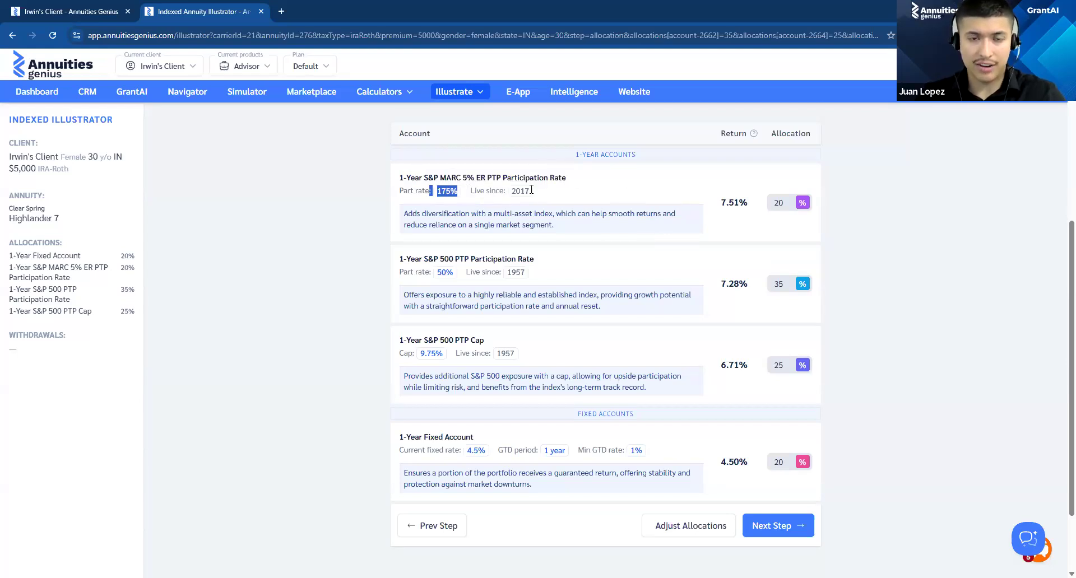
left_click(588, 197)
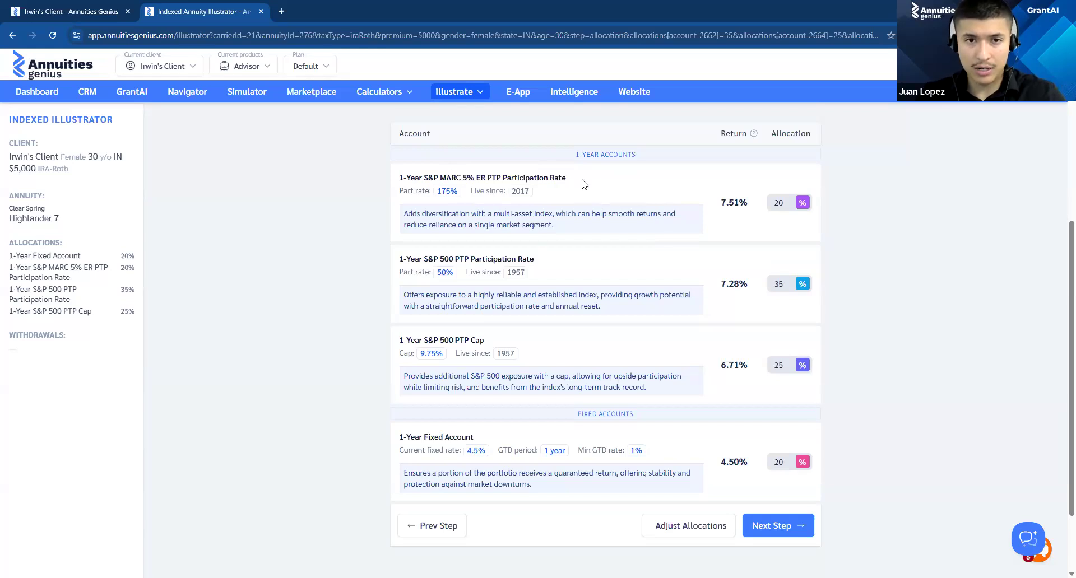
double_click(749, 205)
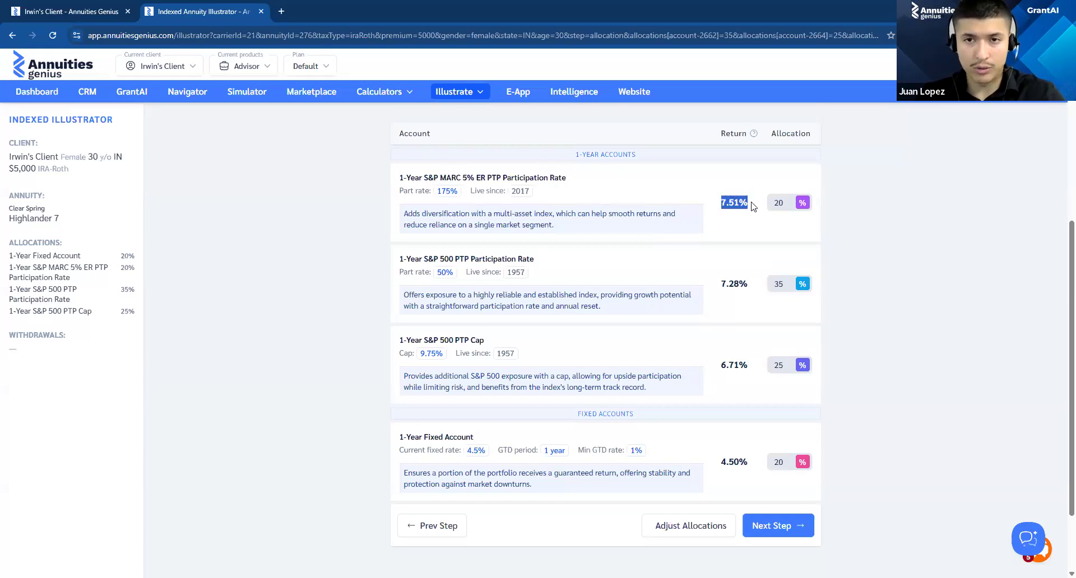
left_click(533, 194)
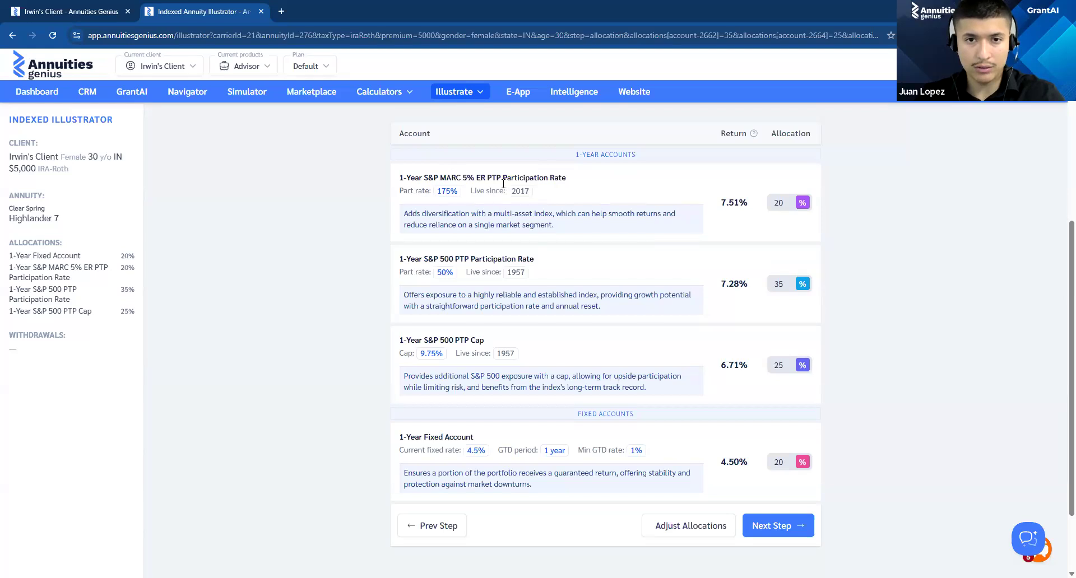
Step: Accept the Smart Allocation mix and complete the Highlander 7 illustration without adding custom withdrawals or required minimum distributions
left_click(552, 190)
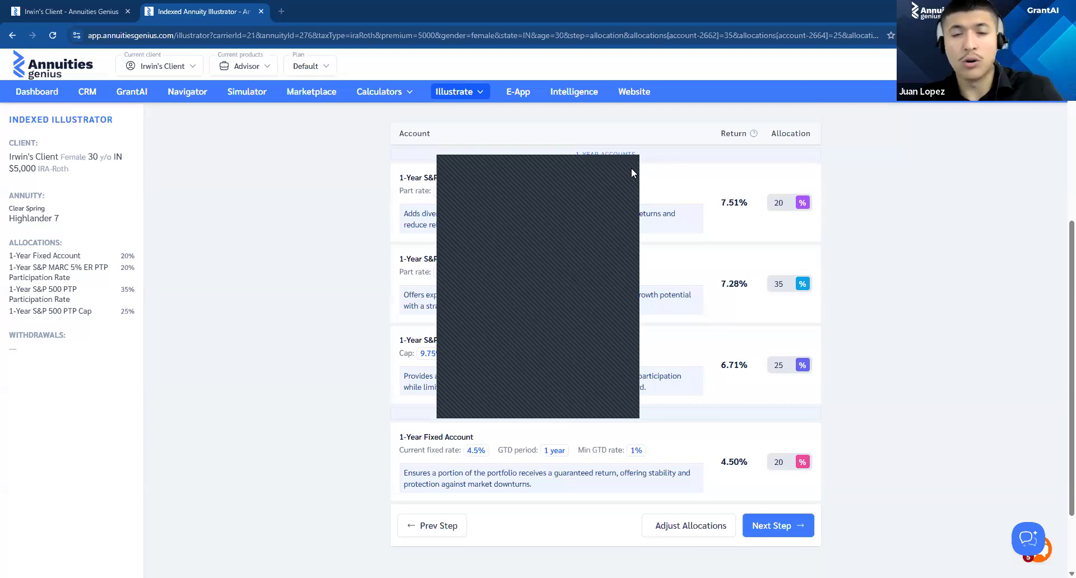
scroll(877, 269, "down", 2)
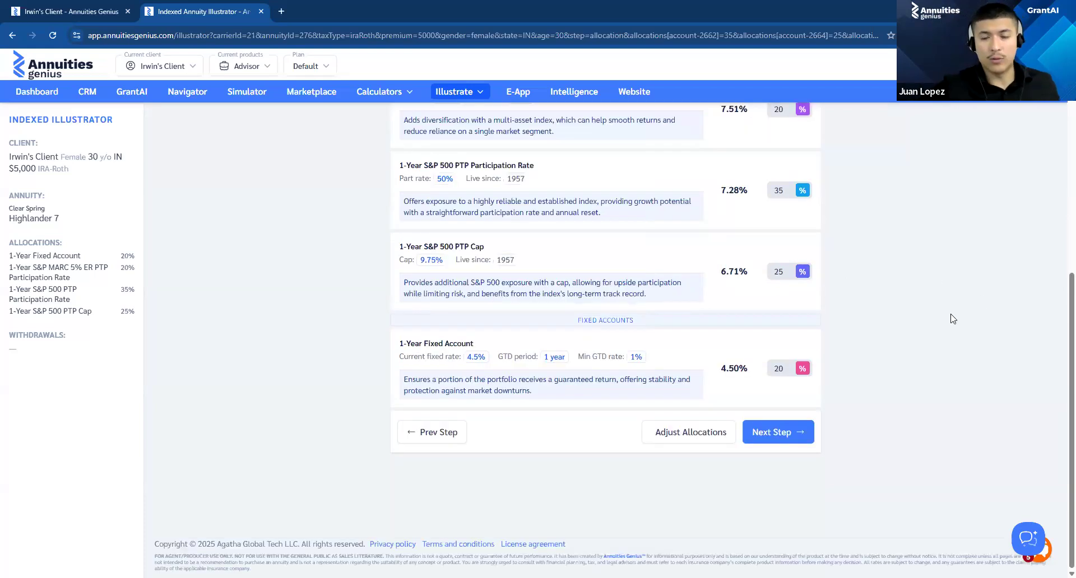
left_click(767, 431)
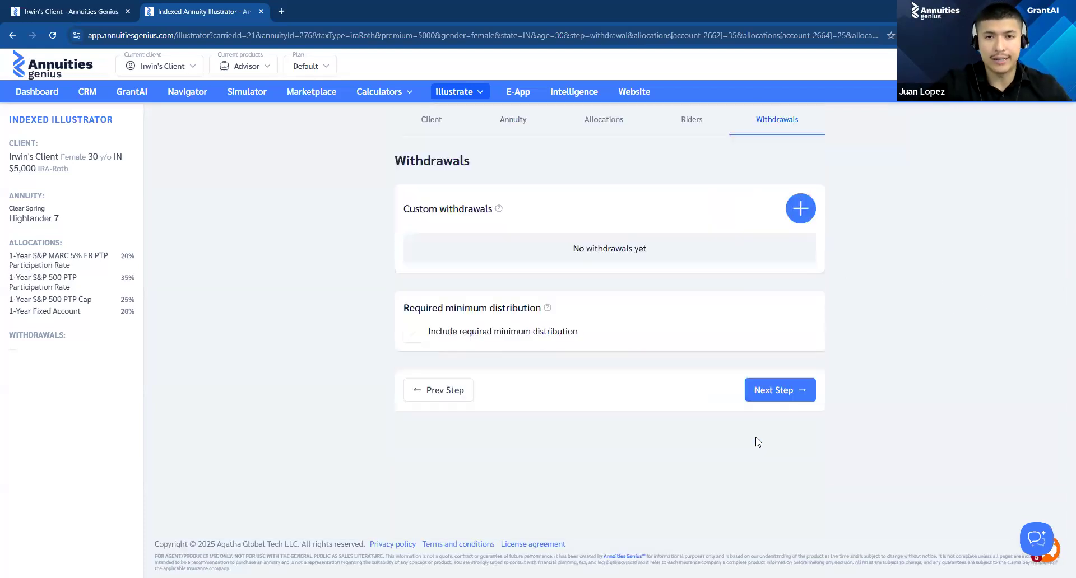
double_click(397, 164)
left_click(773, 396)
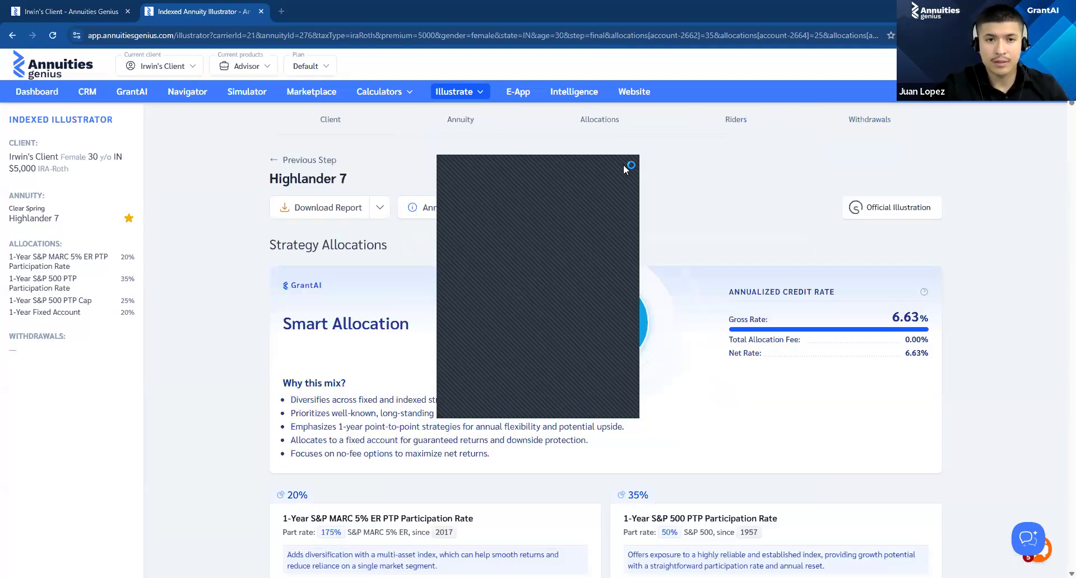
Step: Examine the Hypothetical Values (Current Rates) table, reading the beginning contract value for ages 60-61
scroll(573, 304, "down", 15)
scroll(574, 304, "up", 10)
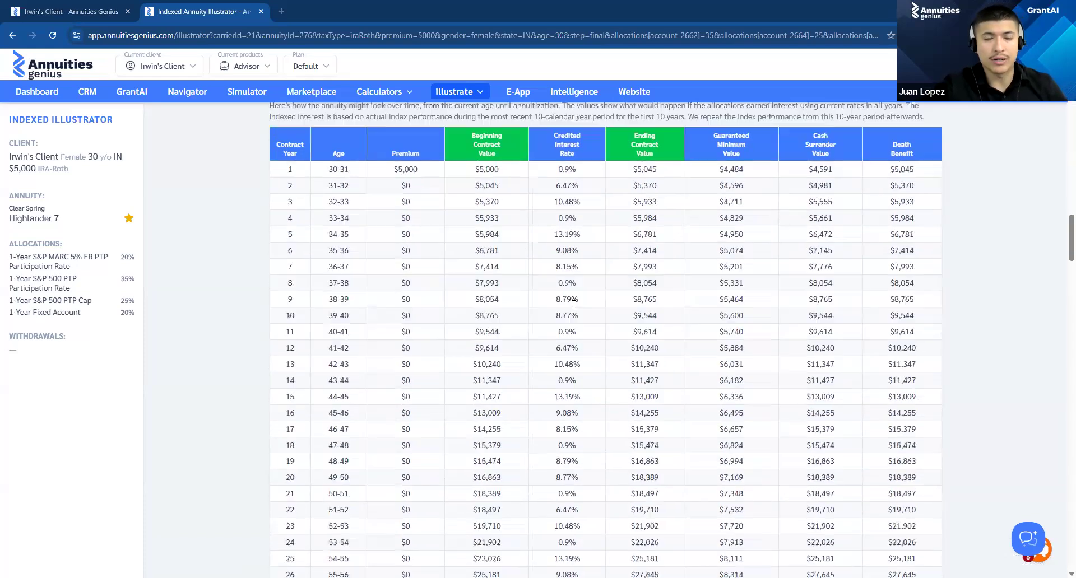
scroll(573, 306, "up", 2)
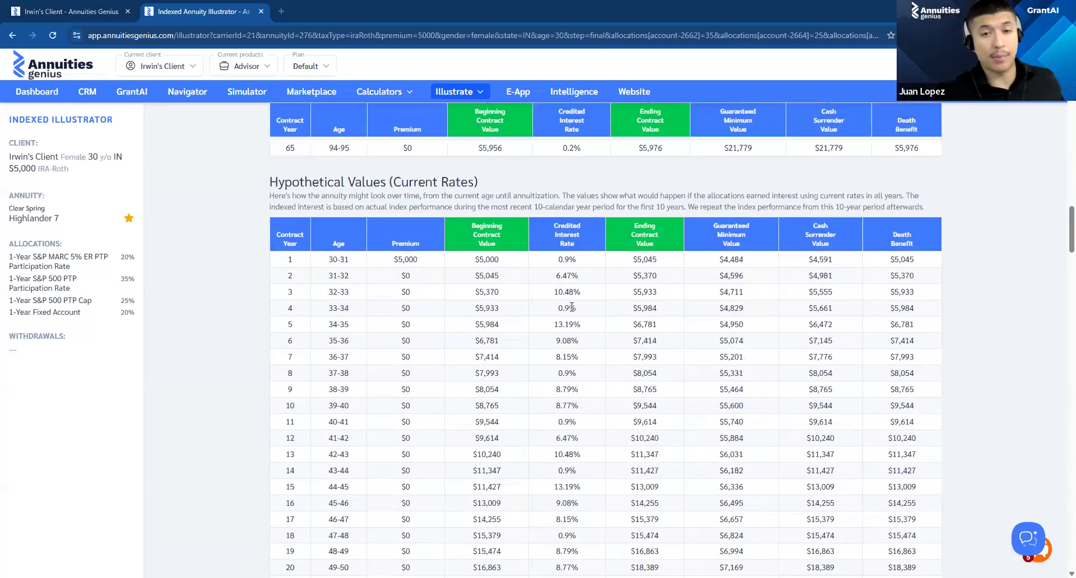
scroll(571, 307, "up", 1)
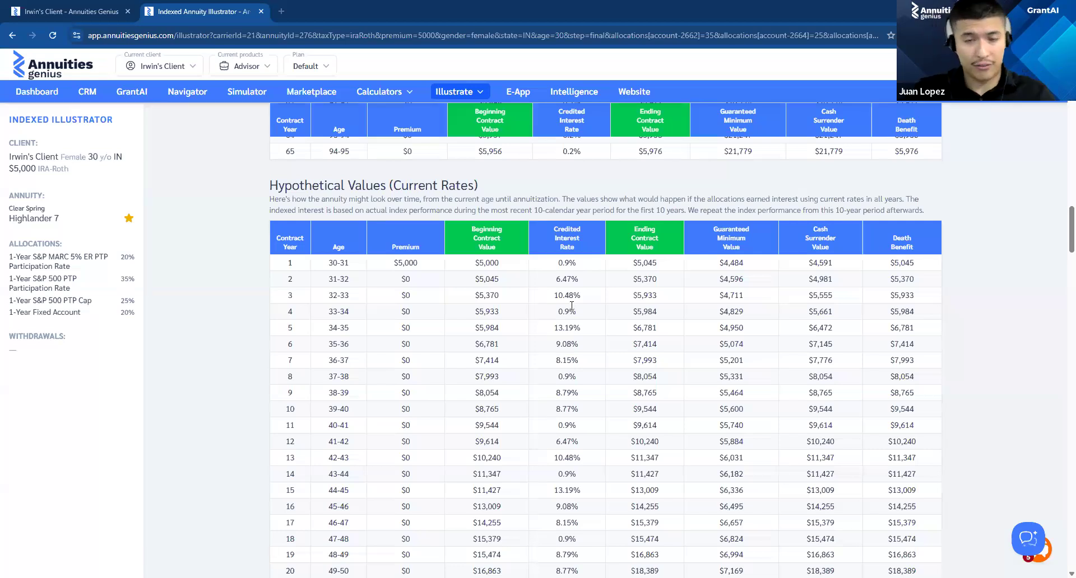
scroll(370, 294, "down", 2)
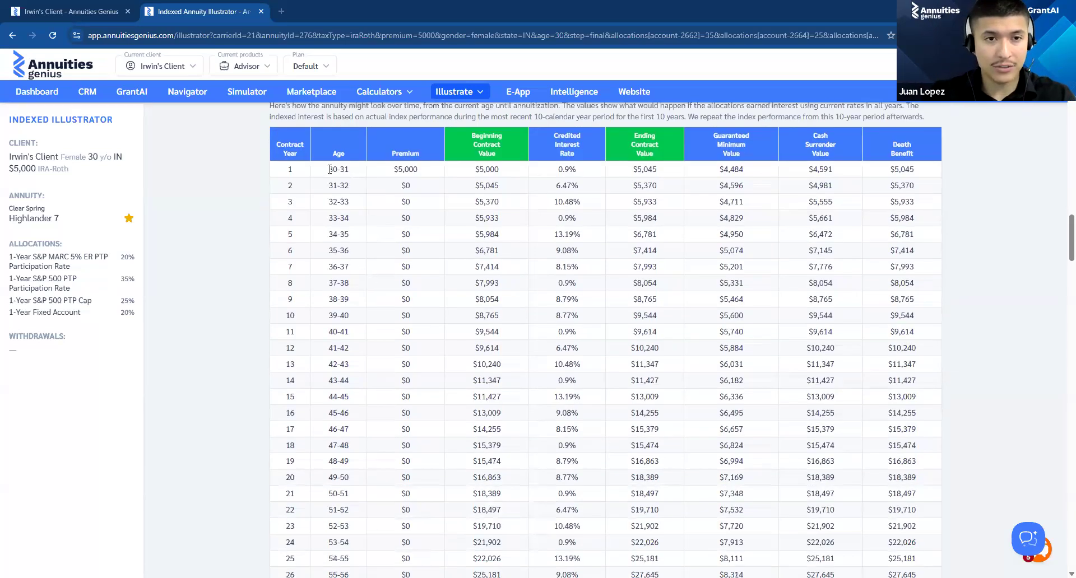
scroll(352, 334, "down", 5)
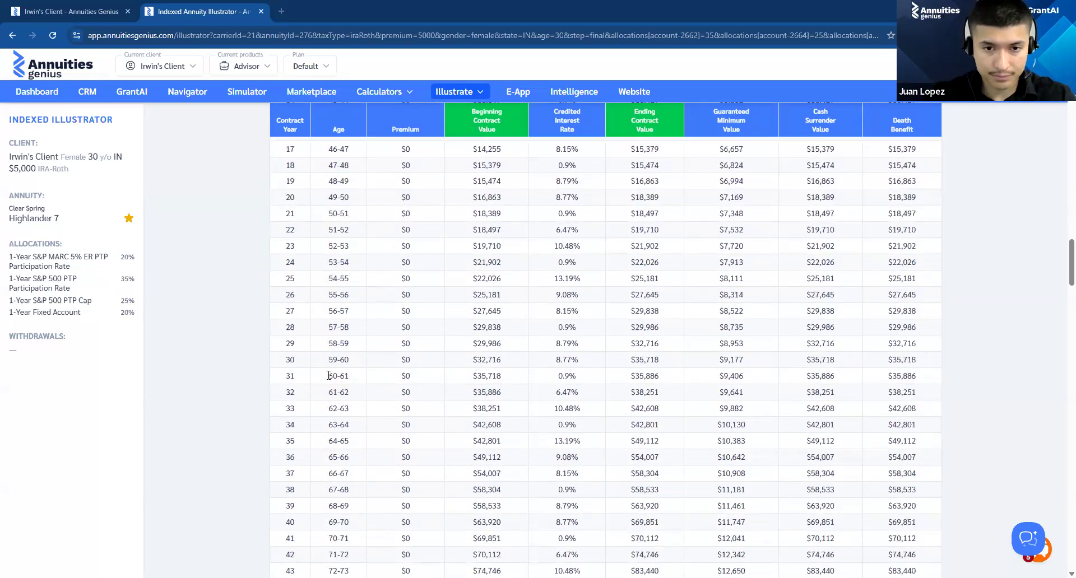
left_click_drag(328, 376, 508, 378)
left_click(473, 375)
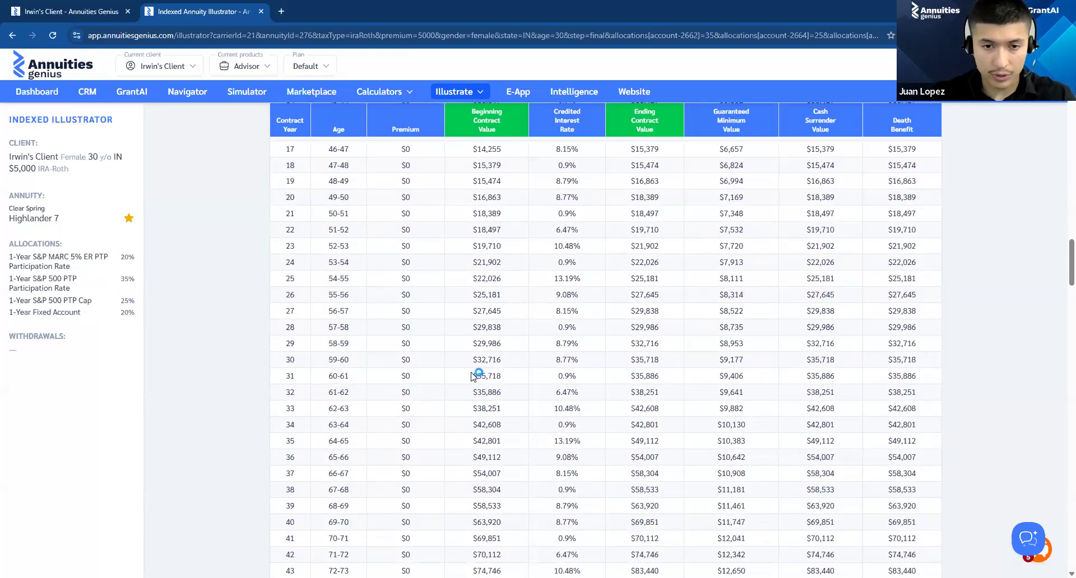
left_click_drag(473, 375, 503, 382)
scroll(502, 382, "up", 8)
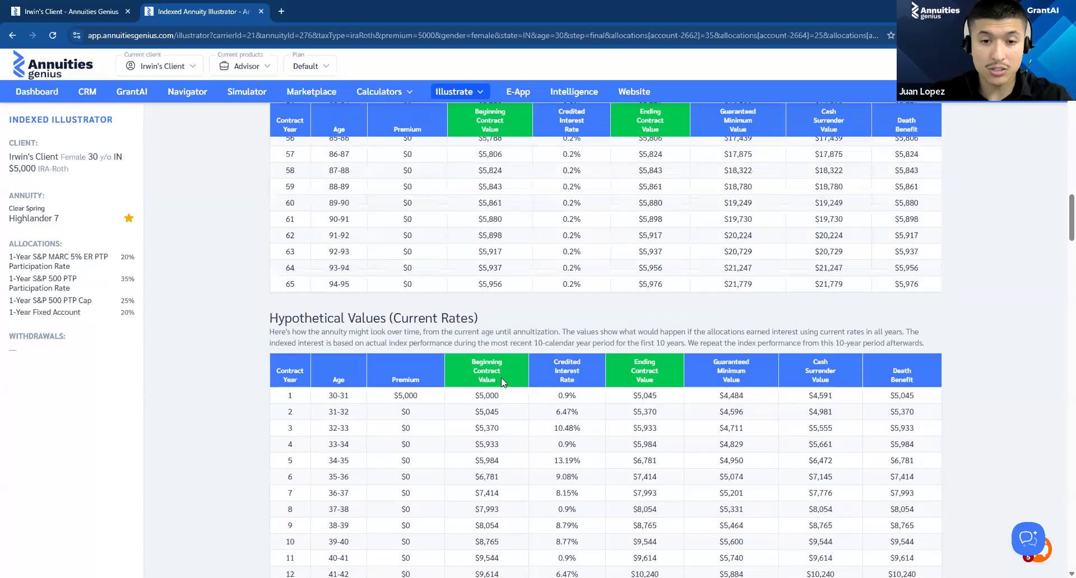
Step: Compare the first-year beginning contract value with the age 60-61 contract value under the hypothetical current rates
scroll(503, 383, "down", 1)
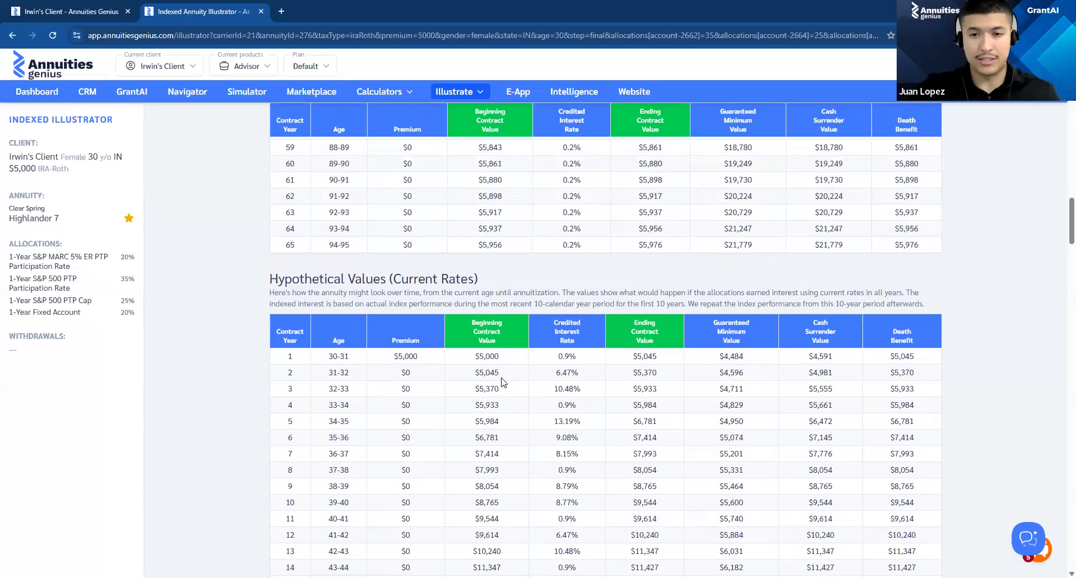
double_click(476, 356)
left_click(364, 369)
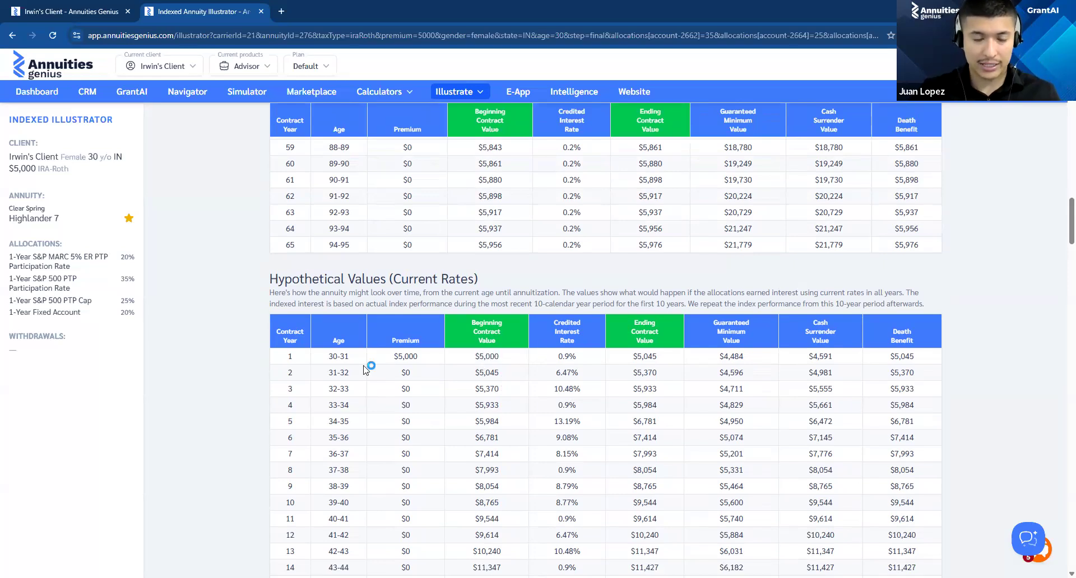
scroll(364, 368, "down", 8)
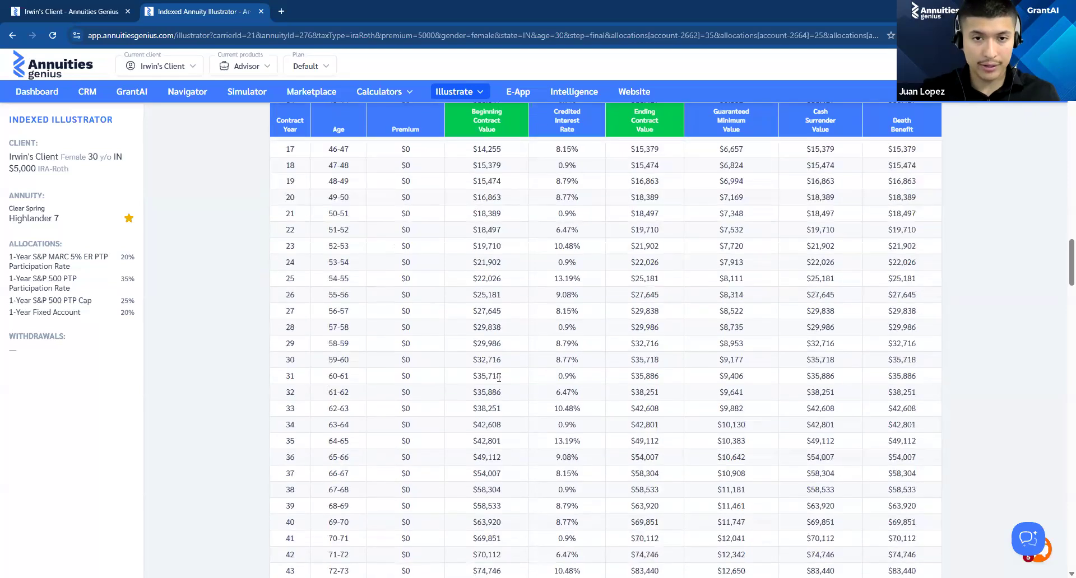
scroll(499, 377, "up", 7)
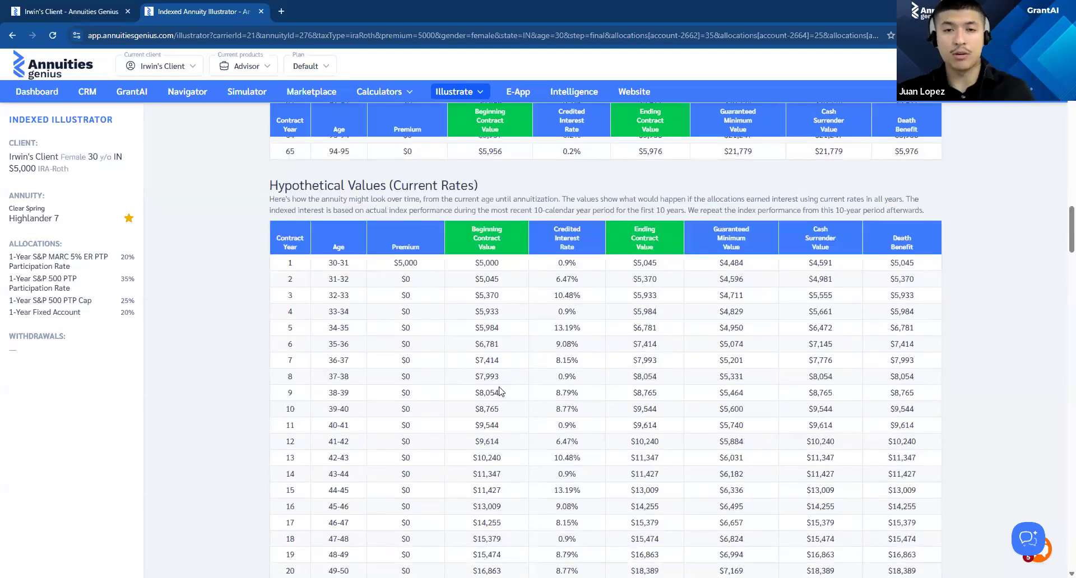
scroll(495, 249, "down", 8)
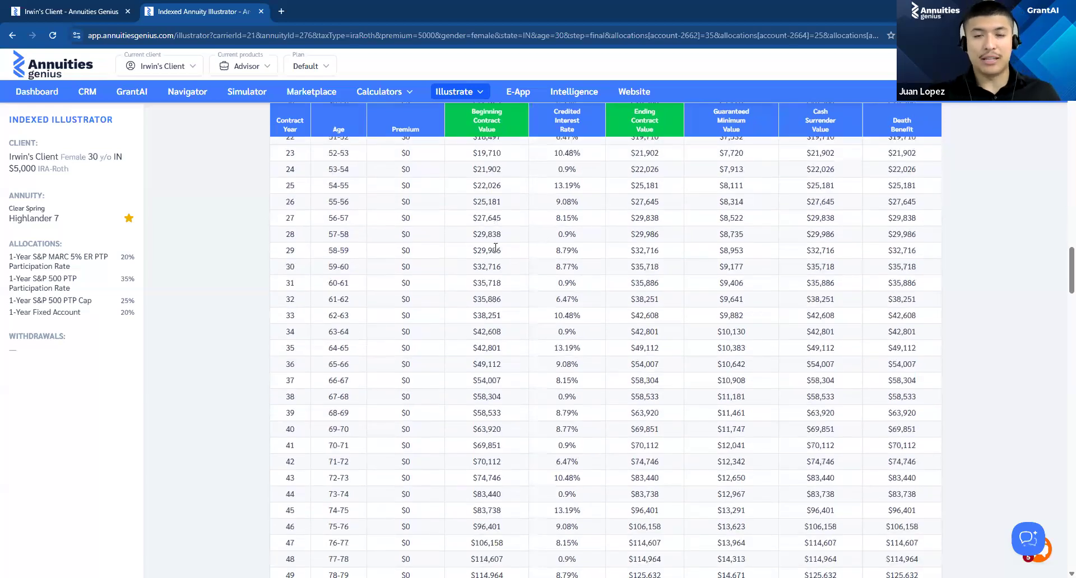
Step: Revisit the illustration's Withdrawals and Allocations steps, then review the client's age, initial contribution, tax type, state and gender
scroll(748, 250, "up", 20)
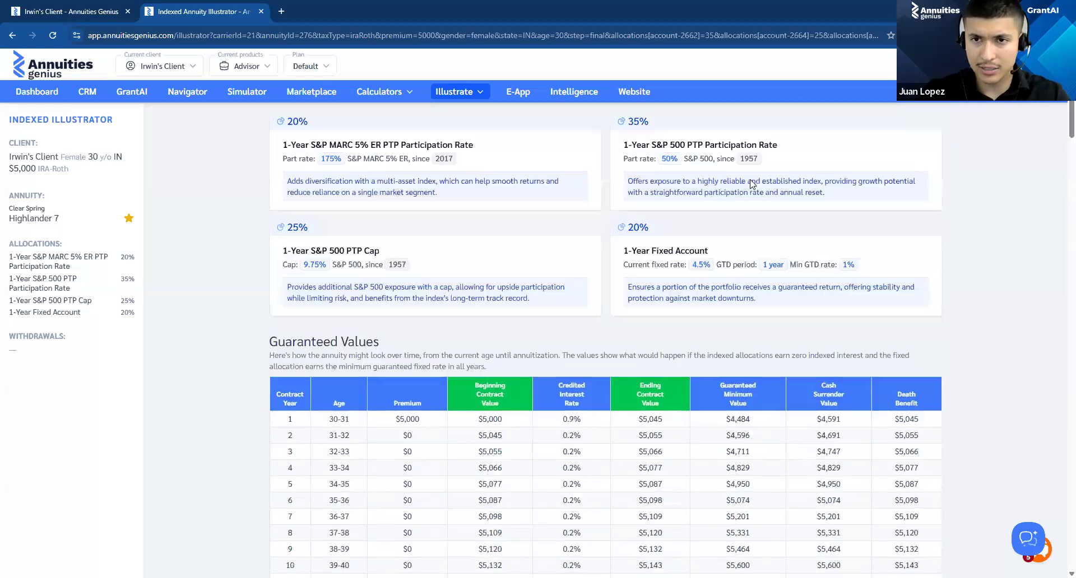
scroll(752, 184, "up", 7)
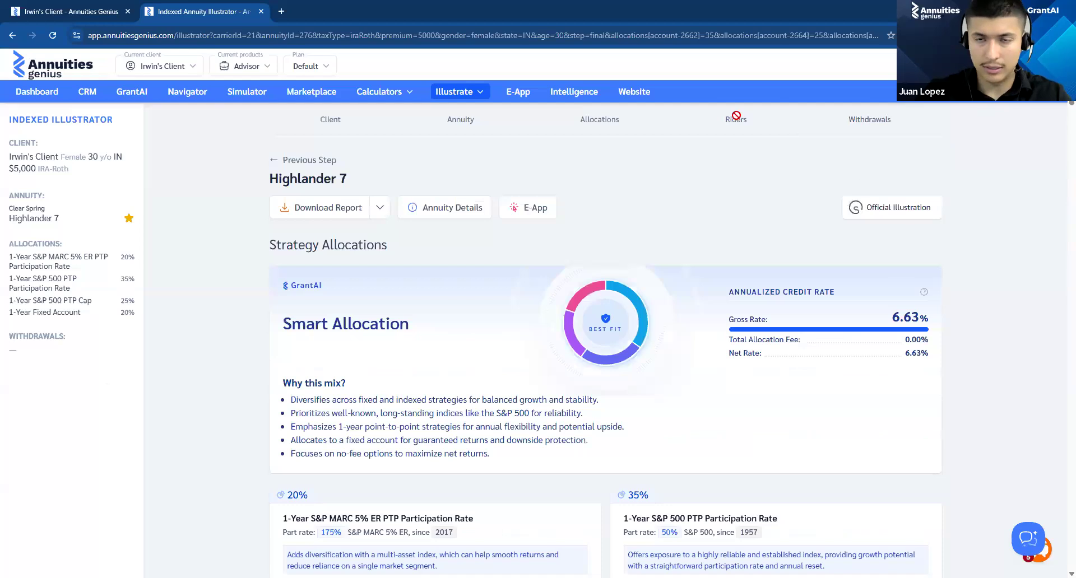
left_click(875, 118)
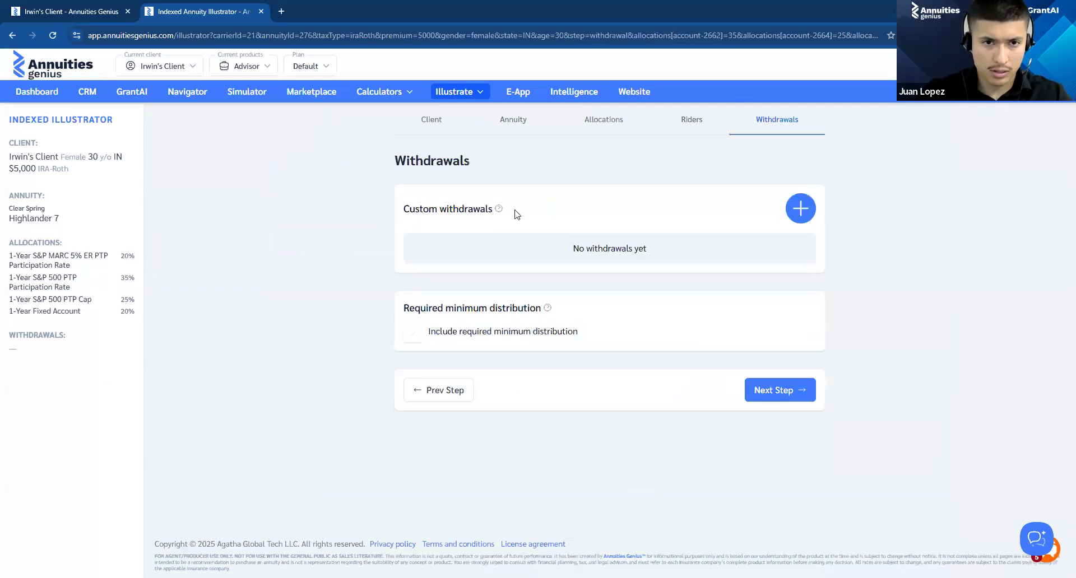
left_click(591, 119)
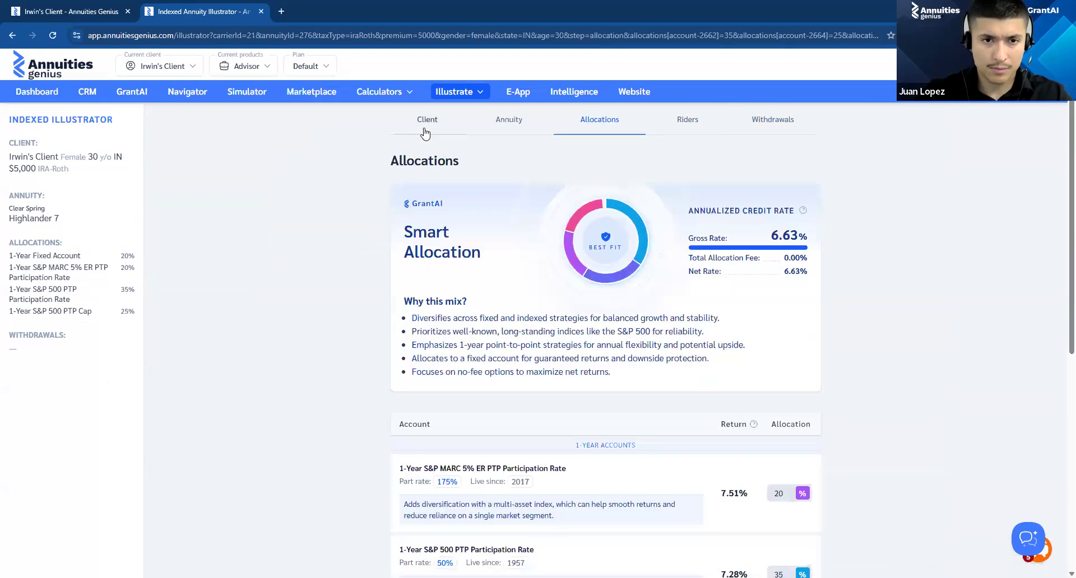
left_click(485, 122)
left_click(442, 124)
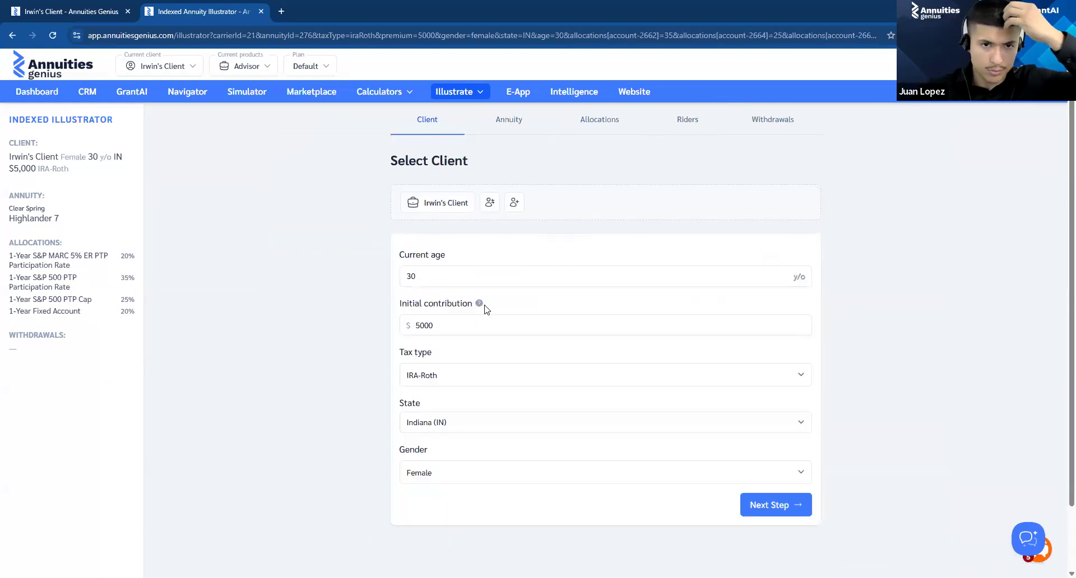
scroll(491, 395, "down", 2)
scroll(490, 392, "up", 2)
scroll(617, 403, "down", 3)
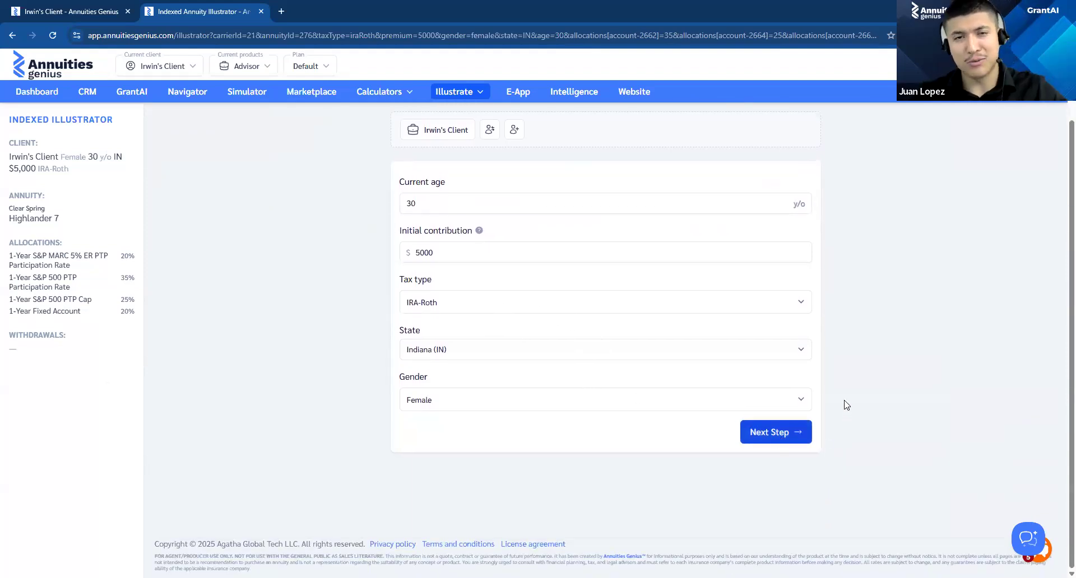
scroll(846, 403, "up", 2)
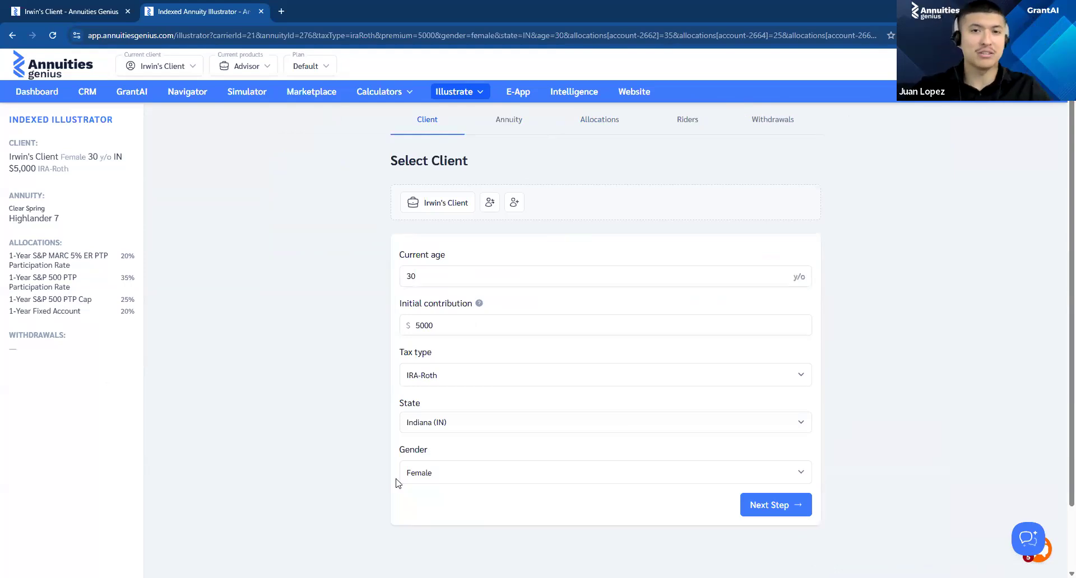
Step: Close the Indexed Annuity Illustrator and return to the dashboard
left_click(317, 7)
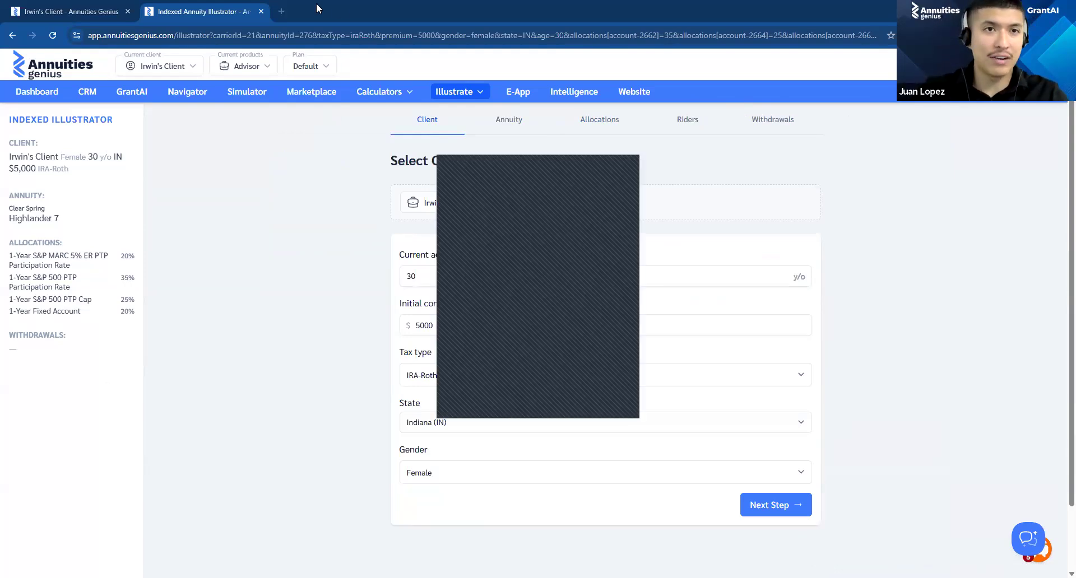
left_click(261, 12)
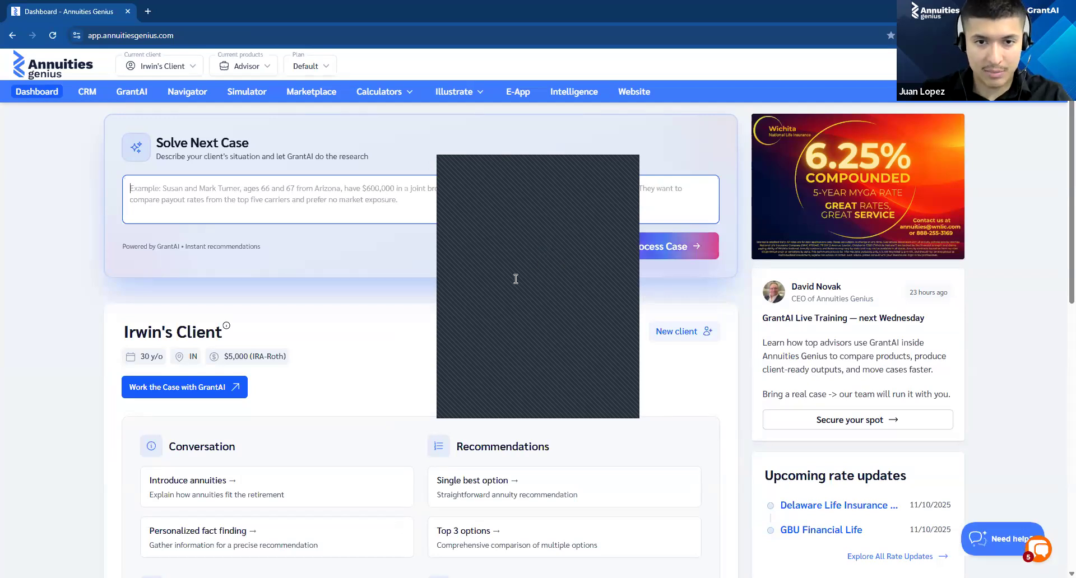
left_click(474, 263)
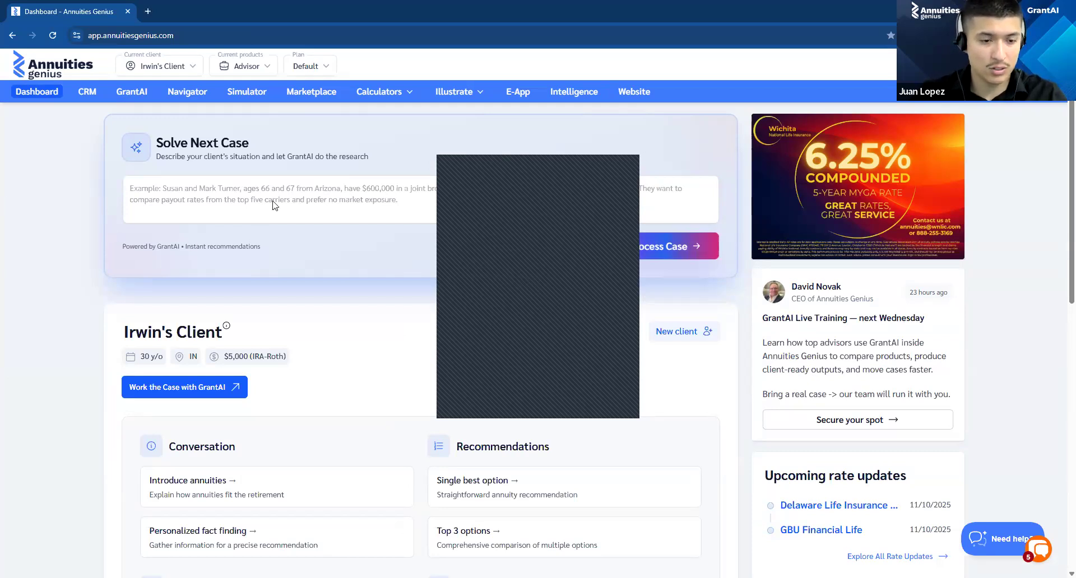
Step: Submit a new GrantAI case: "65 year old, no retirement, and $1300/mo to put somewhere to do hopefully better than HYSA."
left_click(315, 191)
type("65 year old, no retirement, and $1300/mo to put somewhere to do hopefully better than HYSA.")
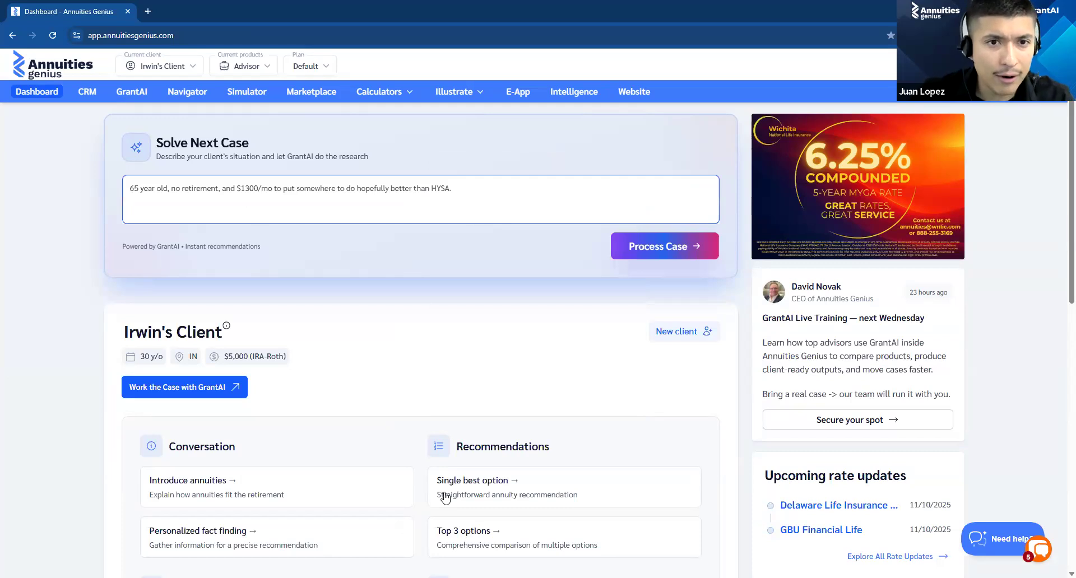
left_click(637, 246)
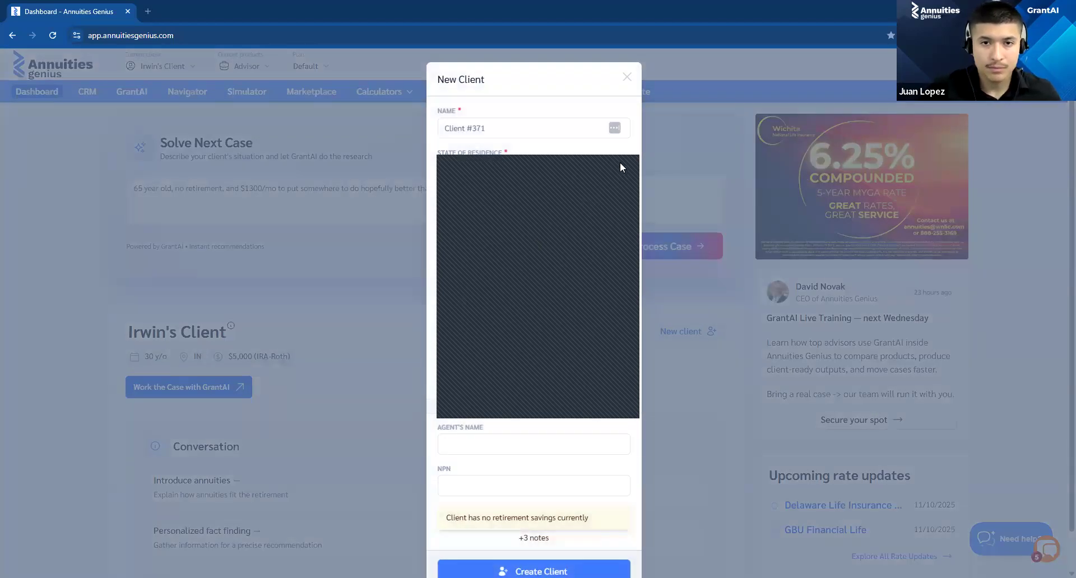
Step: Enter the new client's name and set the state of residence to Arizona (AZ)
left_click(476, 127)
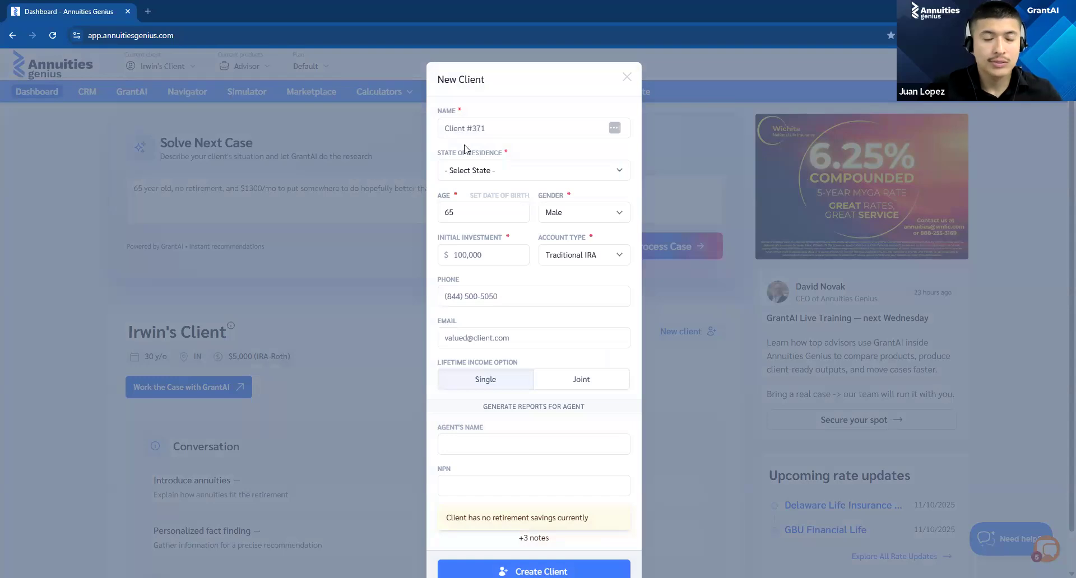
left_click(486, 167)
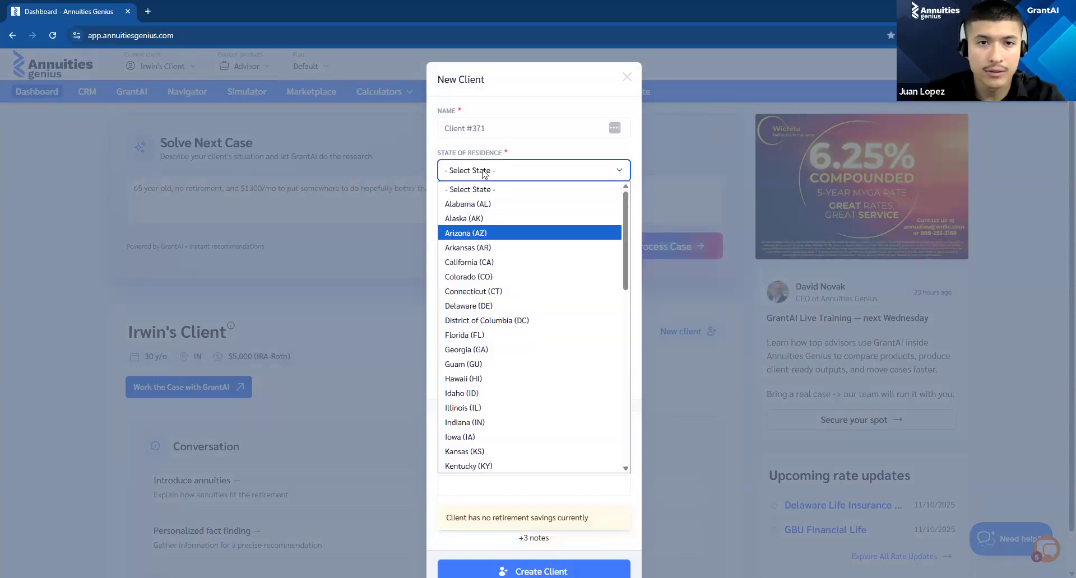
left_click(473, 233)
left_click(476, 127)
type("Greg")
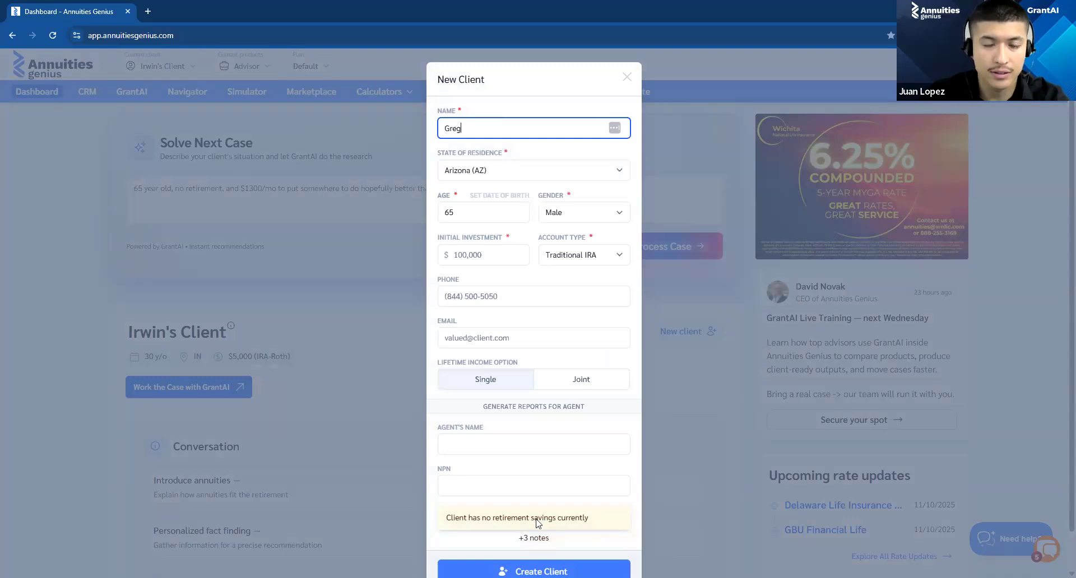
left_click(538, 577)
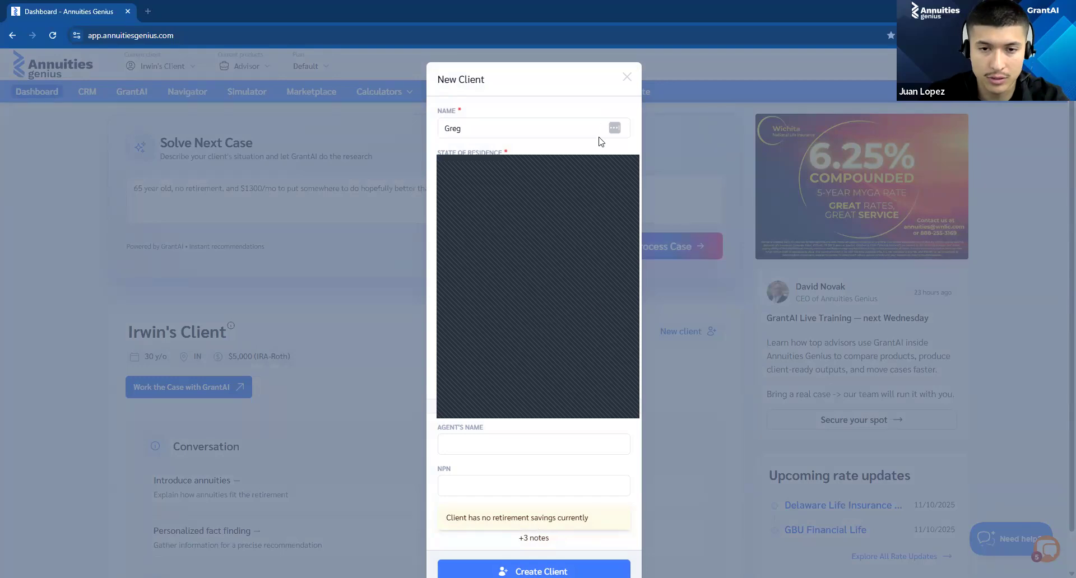
left_click(625, 162)
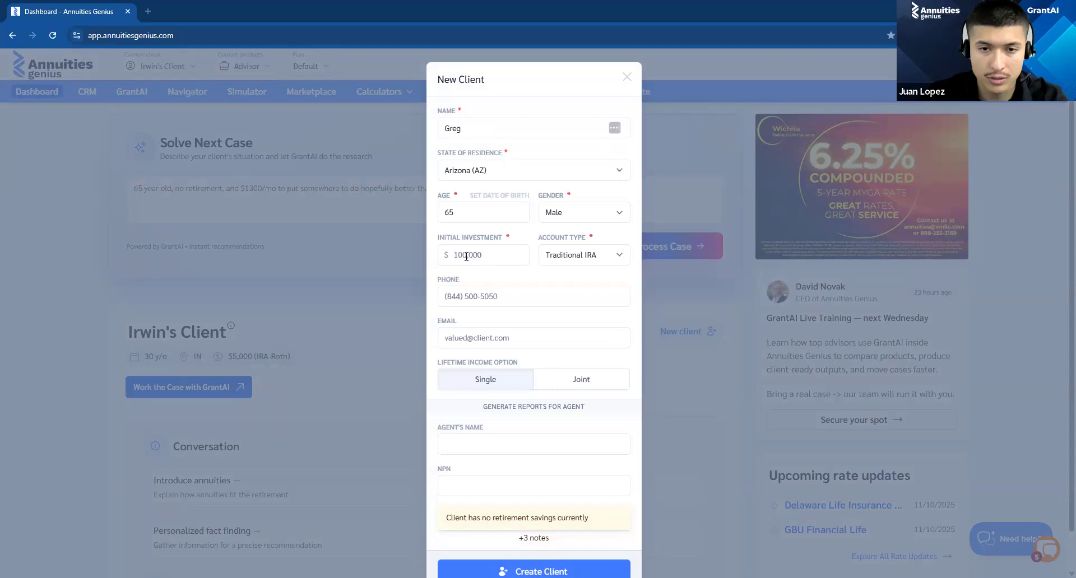
Step: Set the new client's initial investment to $15,600 and create the client
left_click(466, 256)
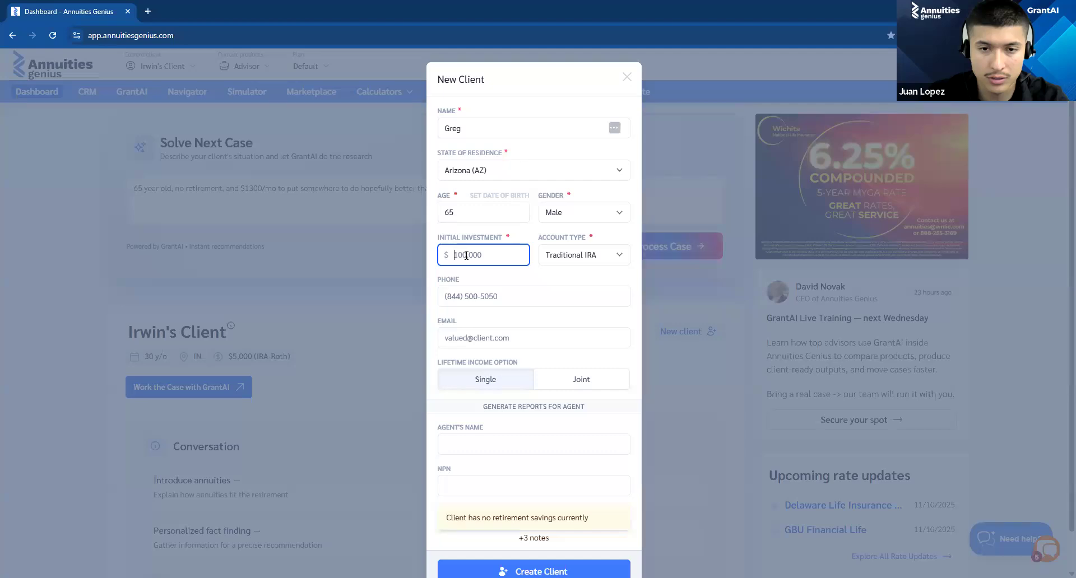
key("ctrl+a")
type("15")
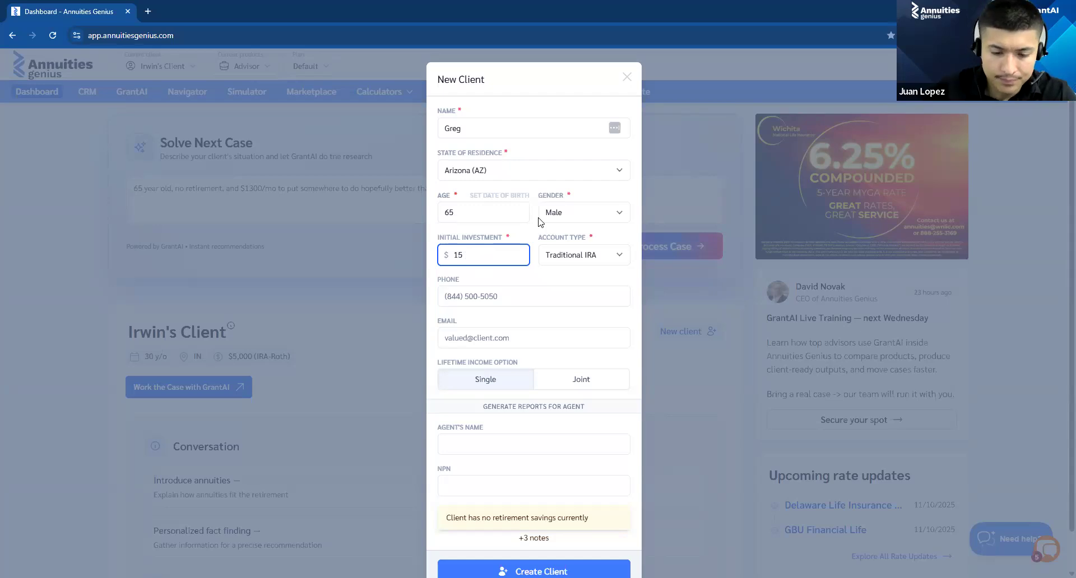
type("600")
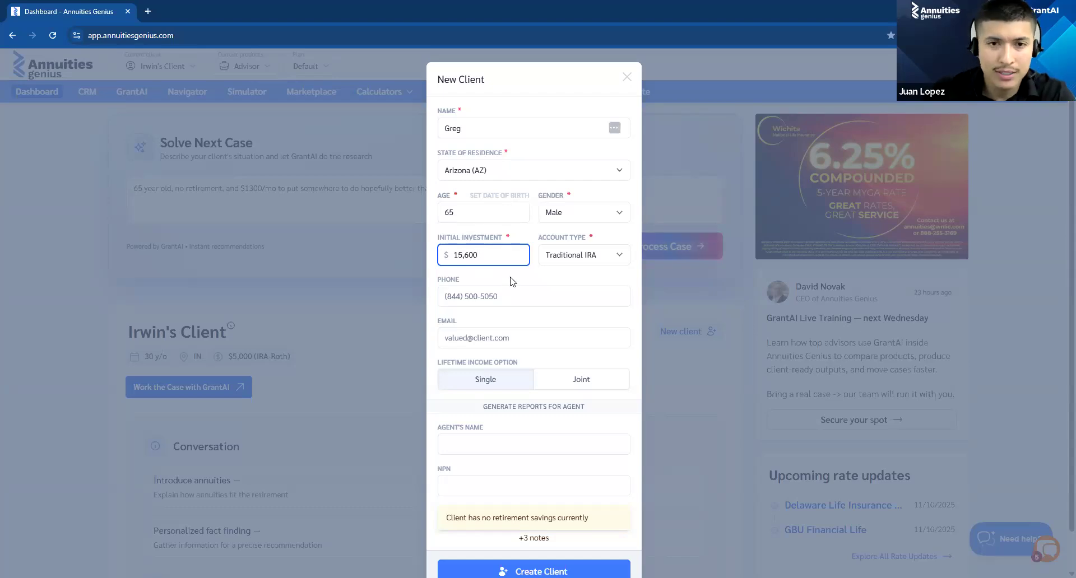
left_click(491, 82)
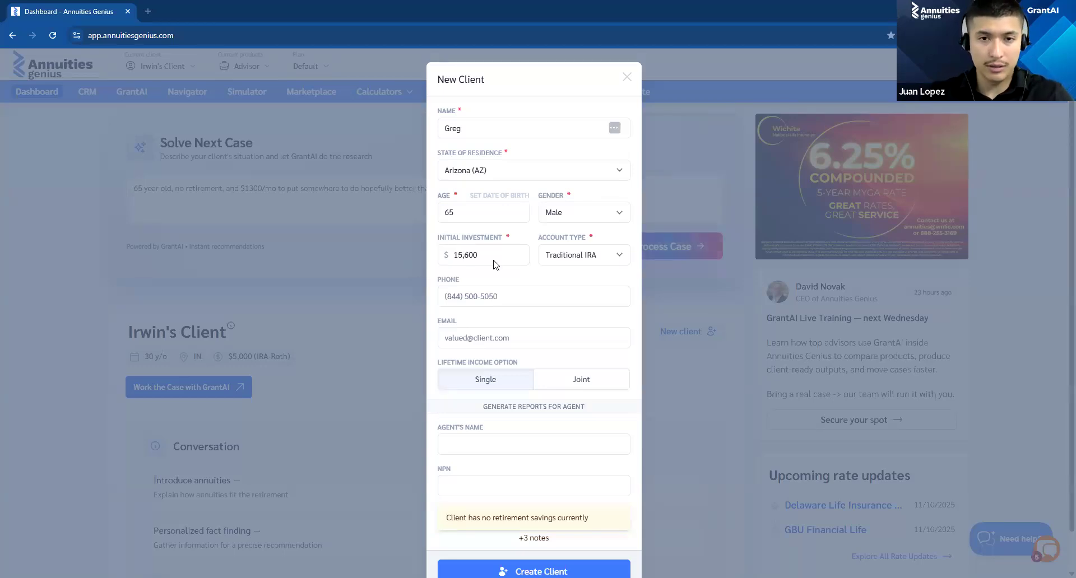
scroll(547, 177, "down", 1)
scroll(525, 482, "down", 2)
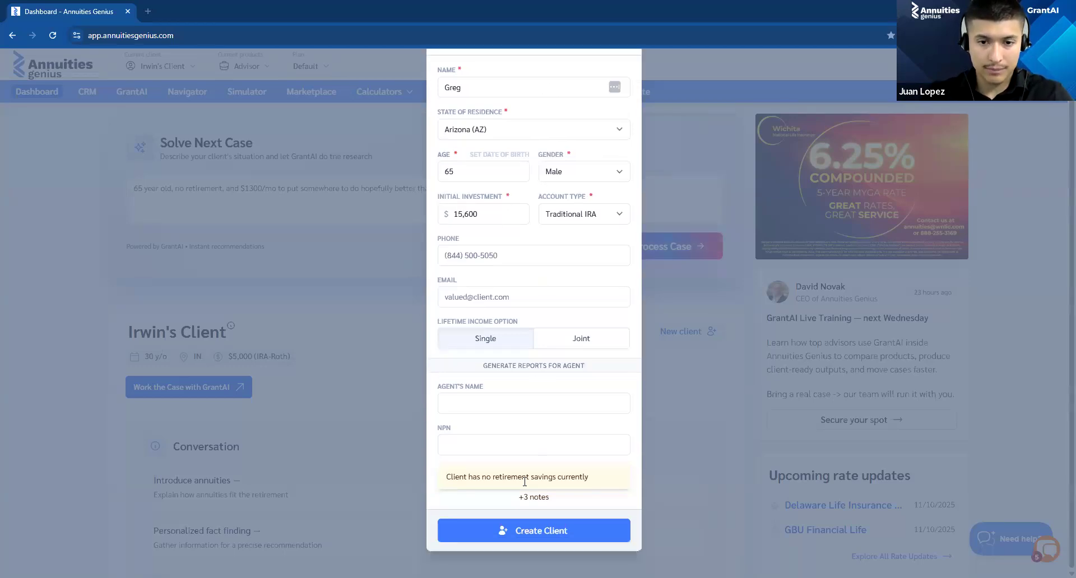
left_click(540, 525)
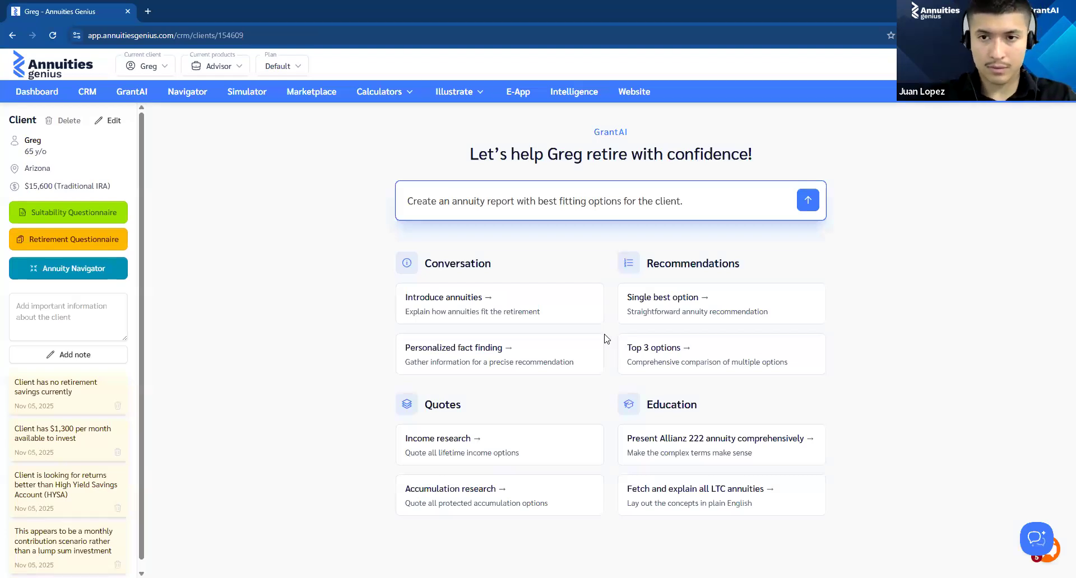
Step: Submit the report request, adding "Keep in mind this client can contribute $1,300 a month, would the options change with any compounding over a 5-10 year term?"
type("Keepmi")
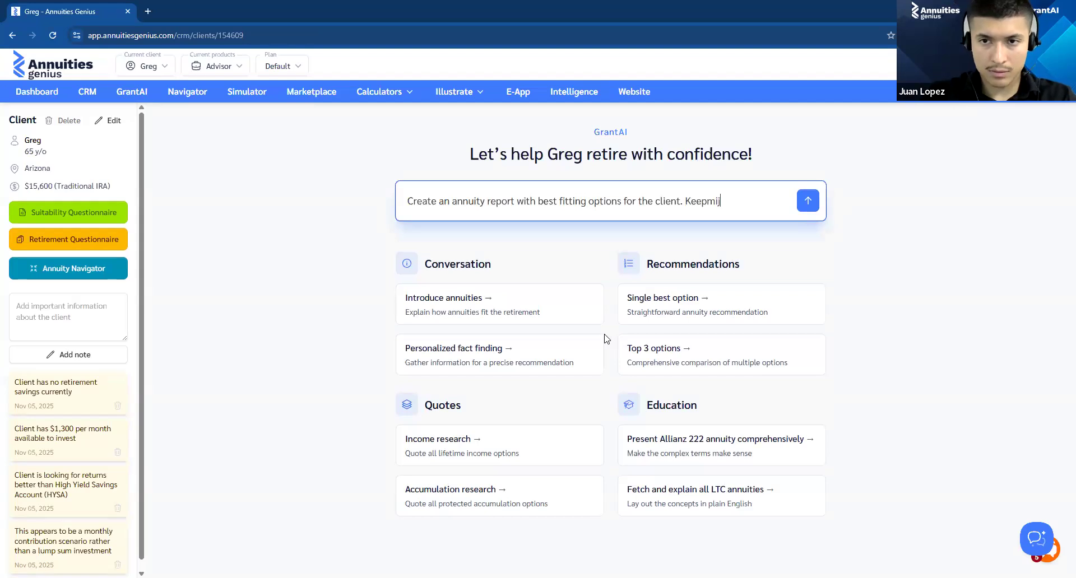
key("BackSpace")
key("BackSpace")
type("in mind th")
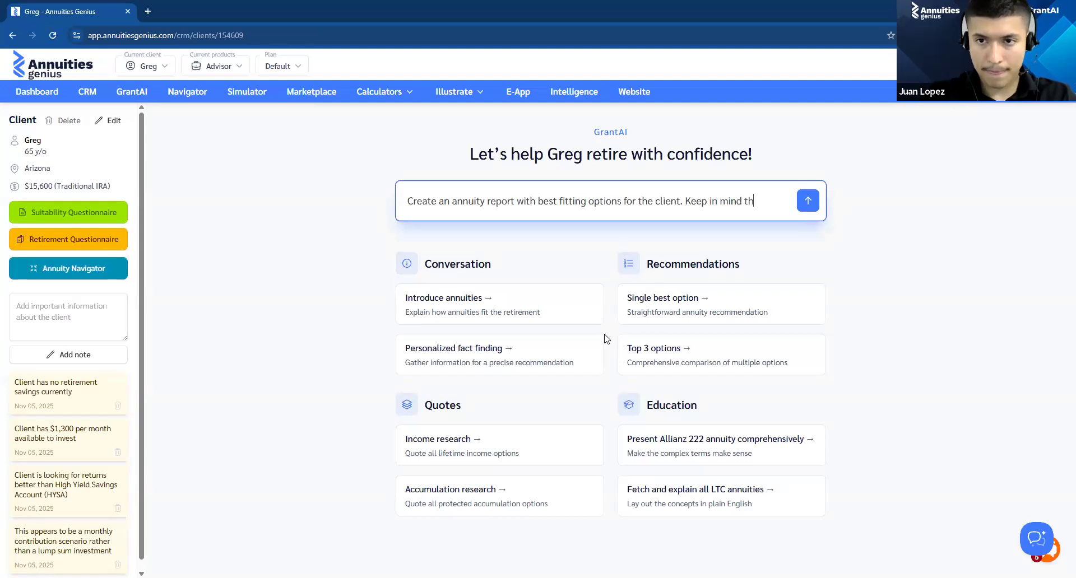
type("is cli")
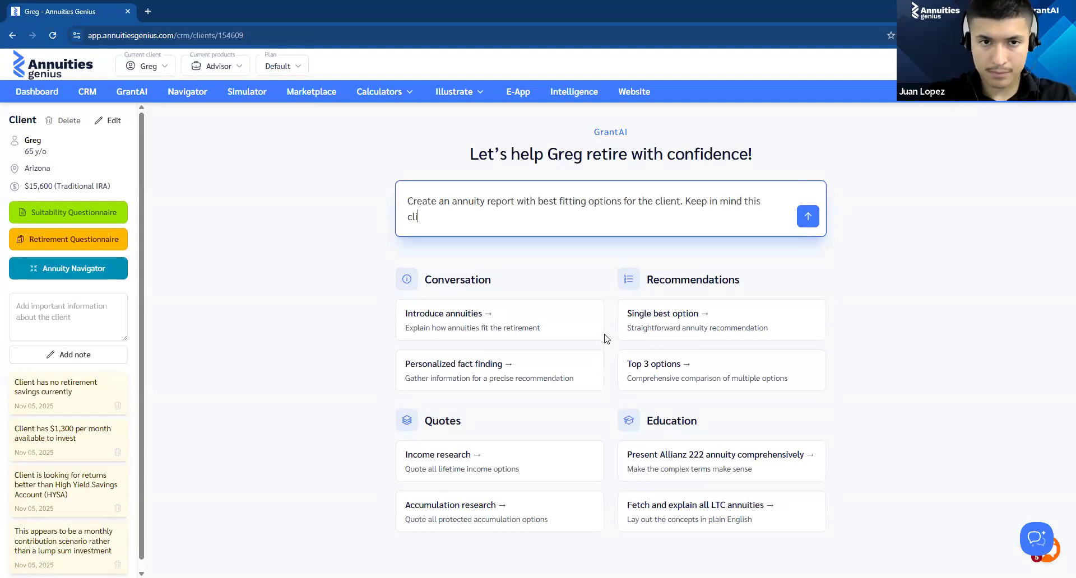
type("ent can c")
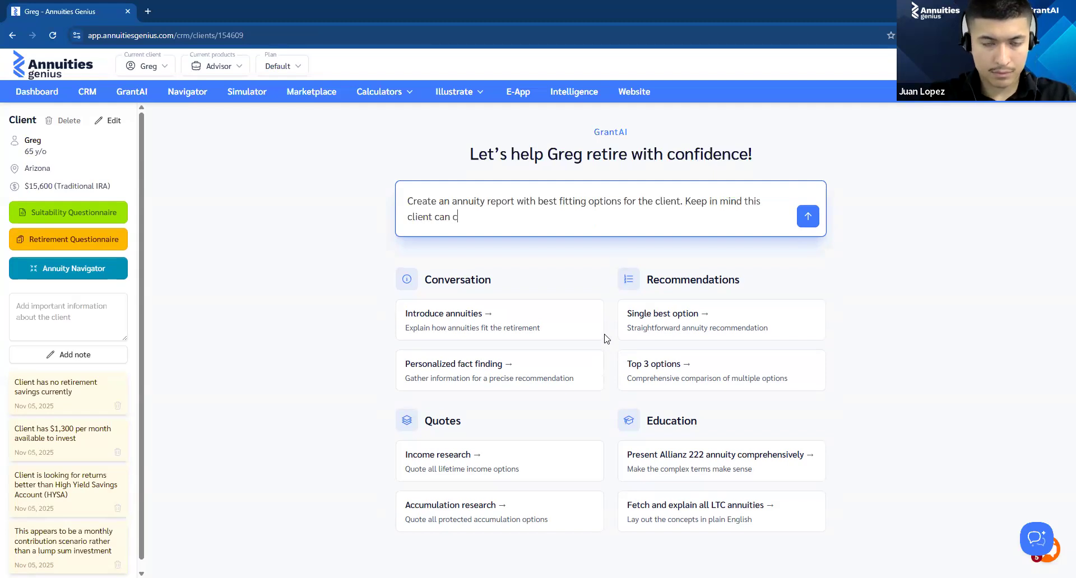
type("ontribute ")
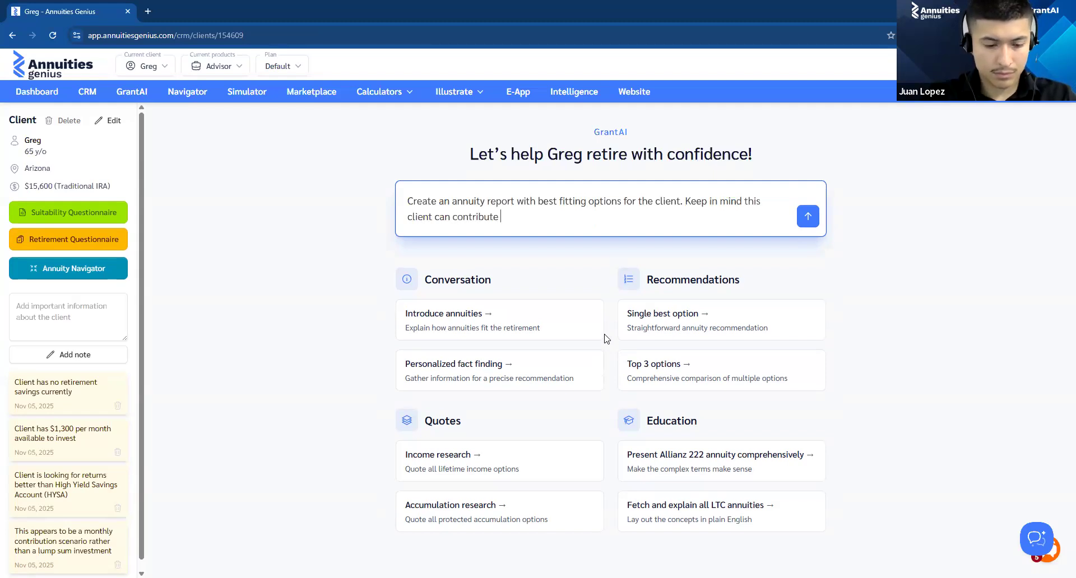
type("$1,300 a month, would the options change with any cpom")
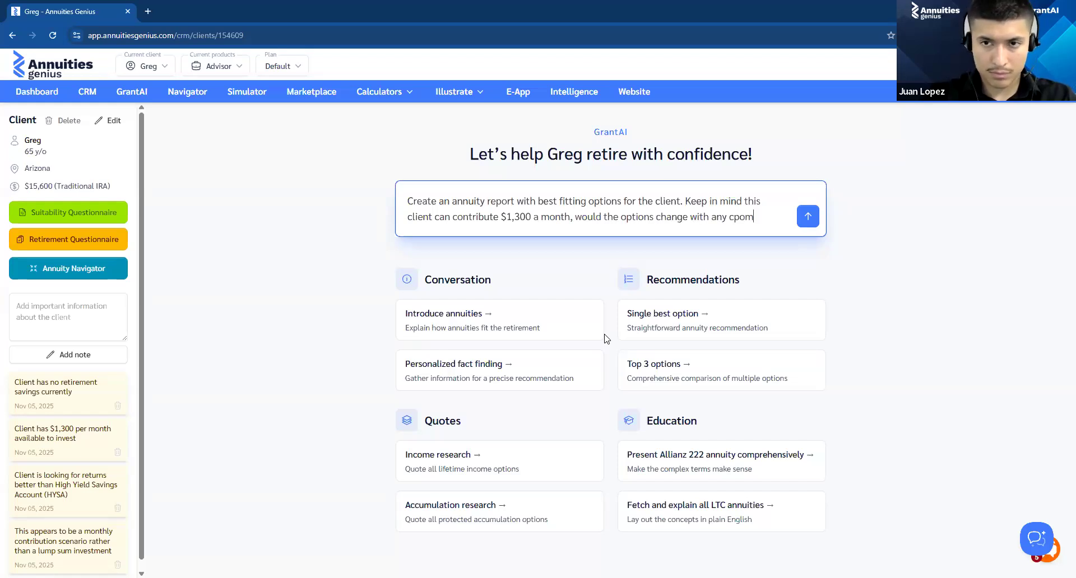
key("BackSpace")
key("BackSpace")
key("BackSpace")
type("ompou")
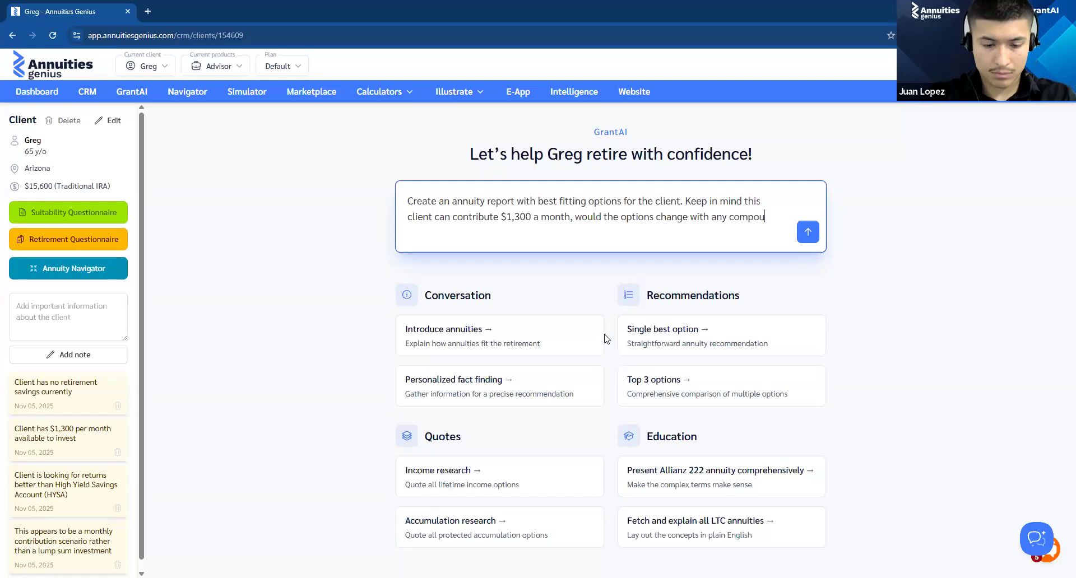
type("nding ")
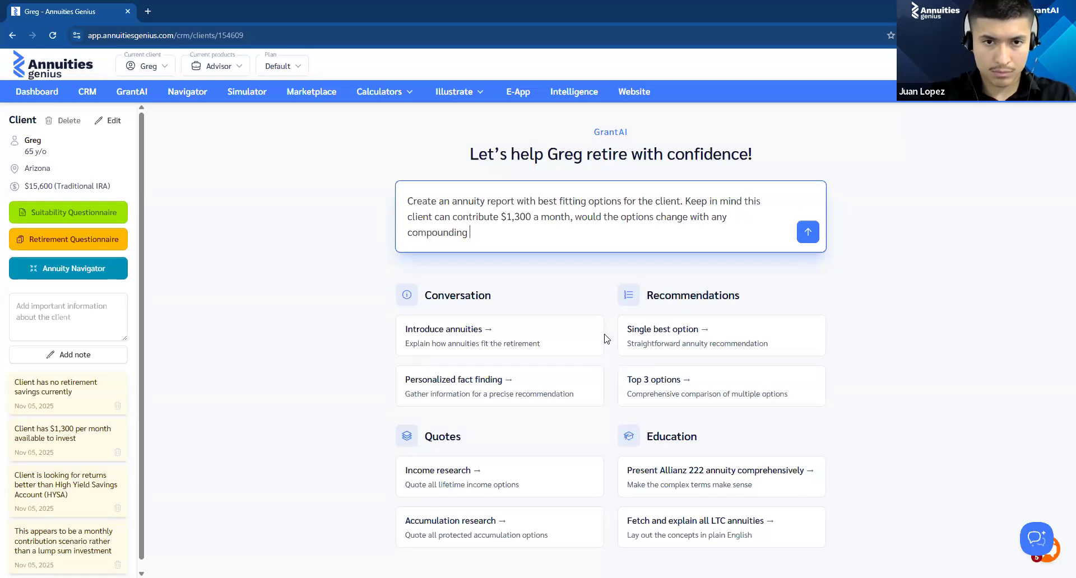
type("over a 5")
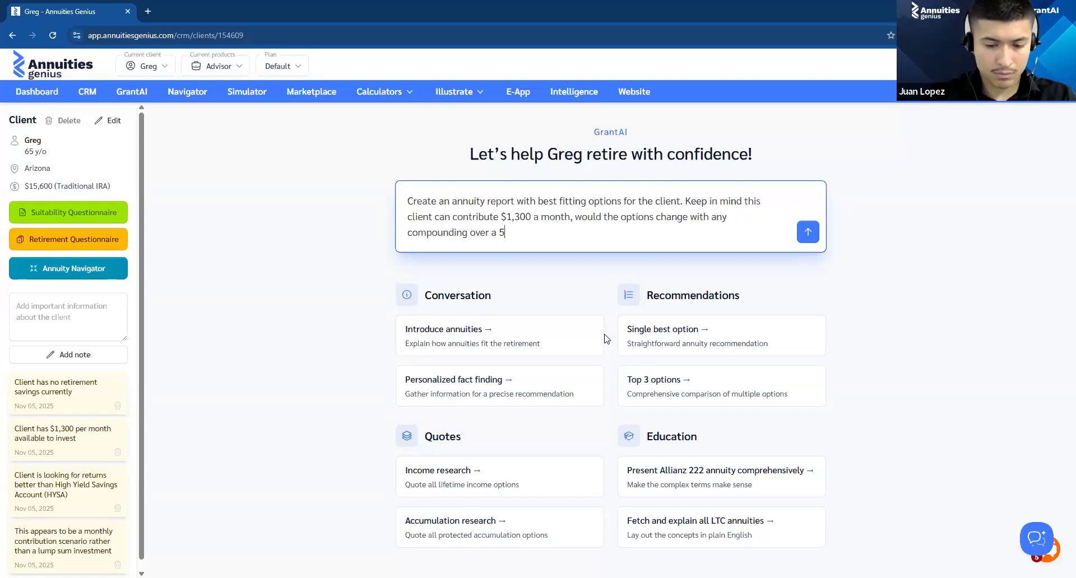
type("-10 year term?")
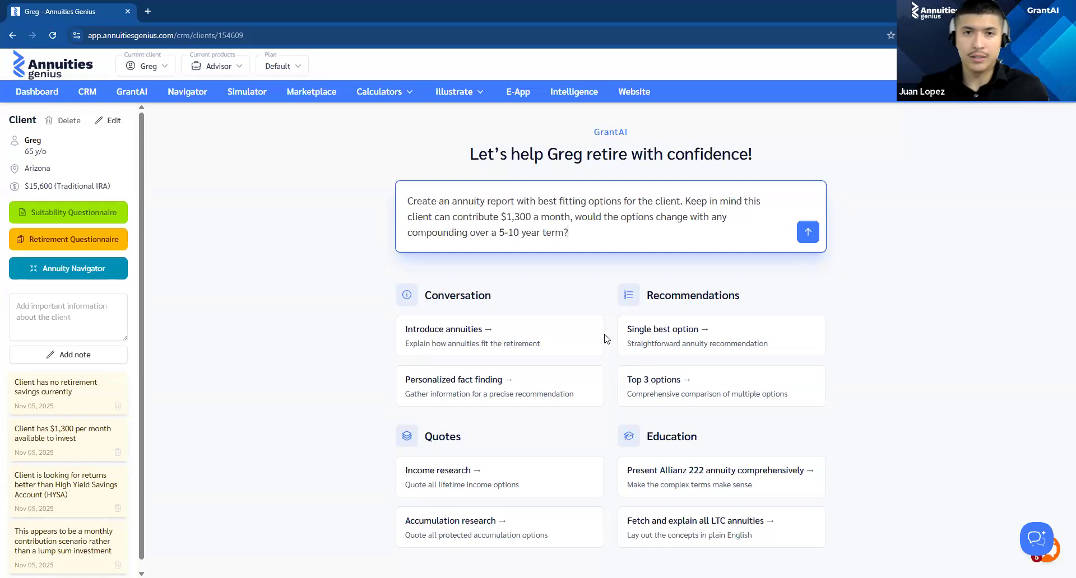
key("Return")
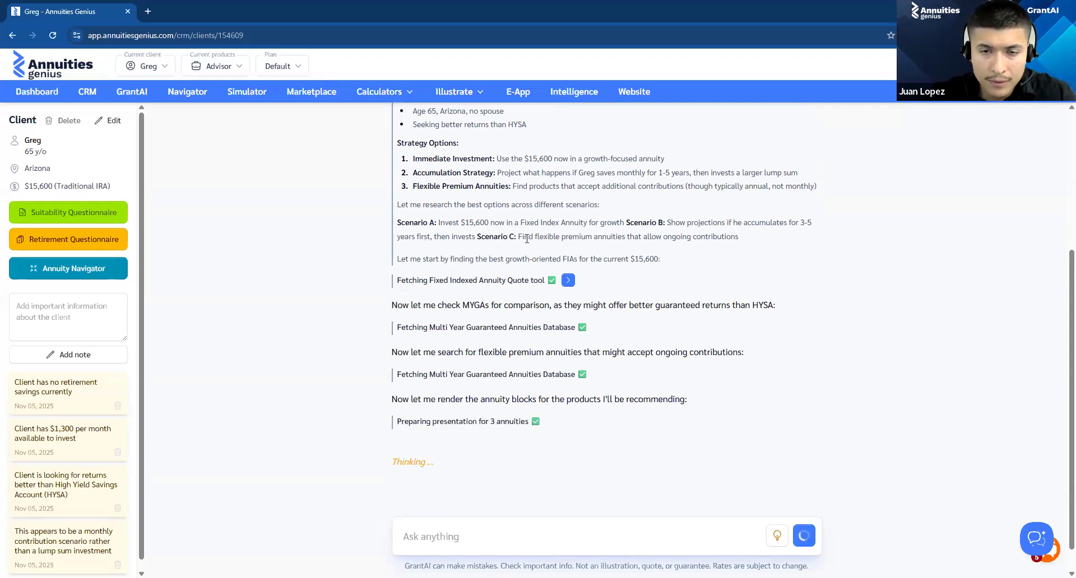
Step: Read the strategy options, Scenarios A to C, and the Key Findings & Strategy section in GrantAI's answer
left_click_drag(593, 239, 749, 244)
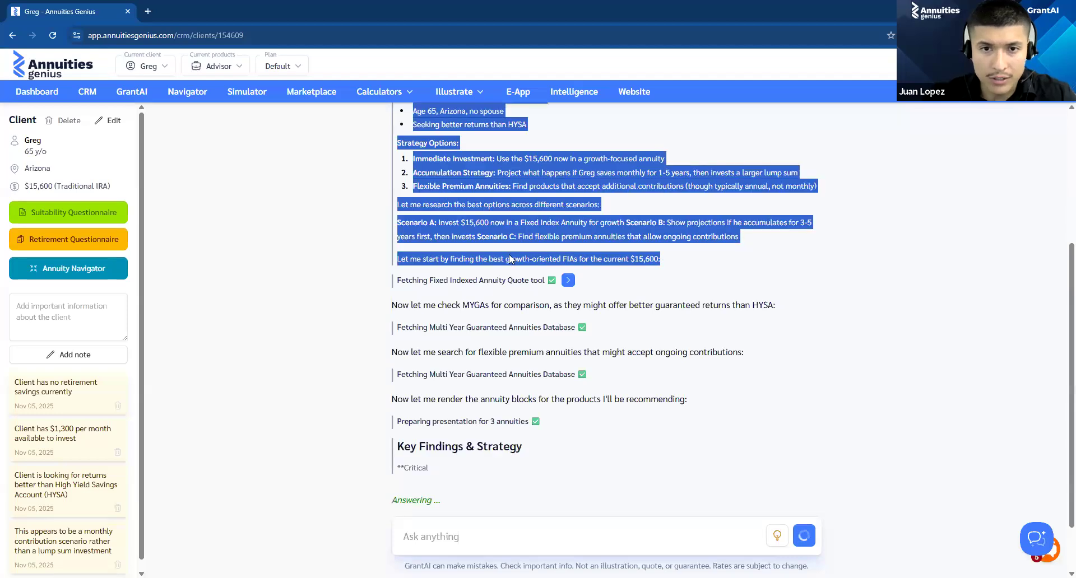
left_click(473, 237)
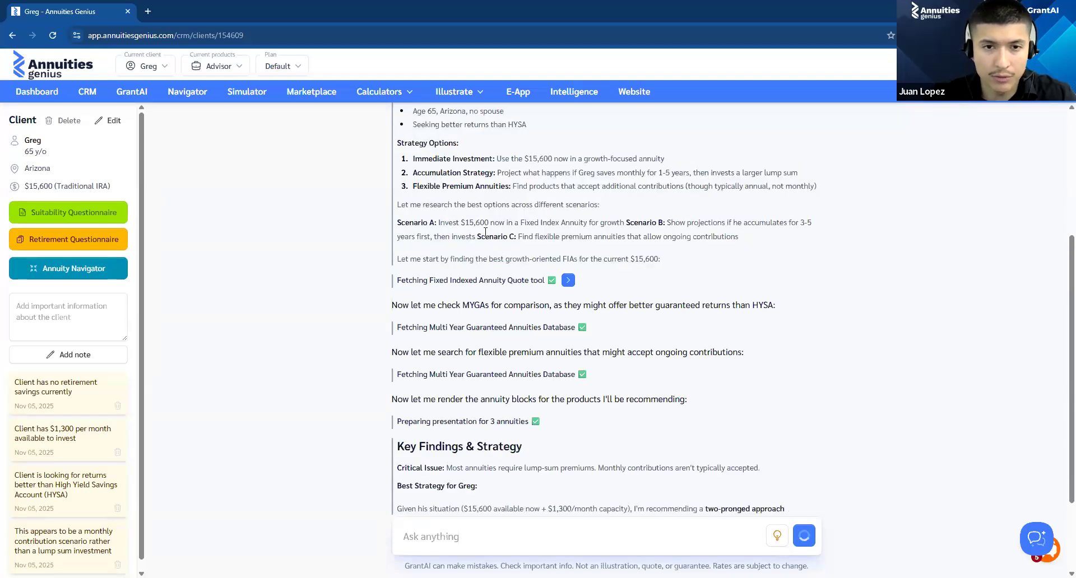
left_click_drag(541, 241, 615, 238)
left_click(630, 237)
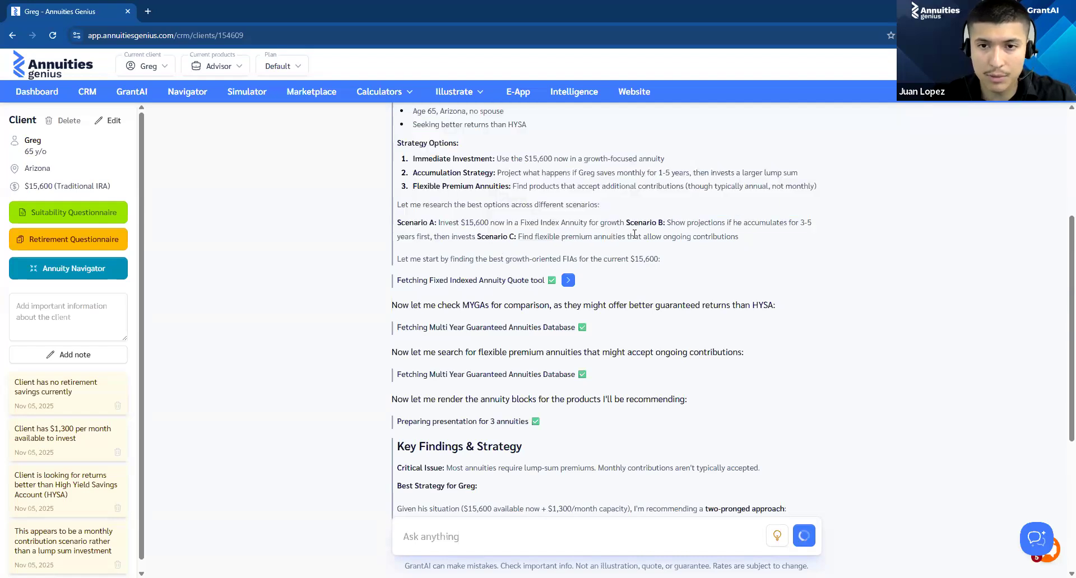
scroll(617, 247, "down", 5)
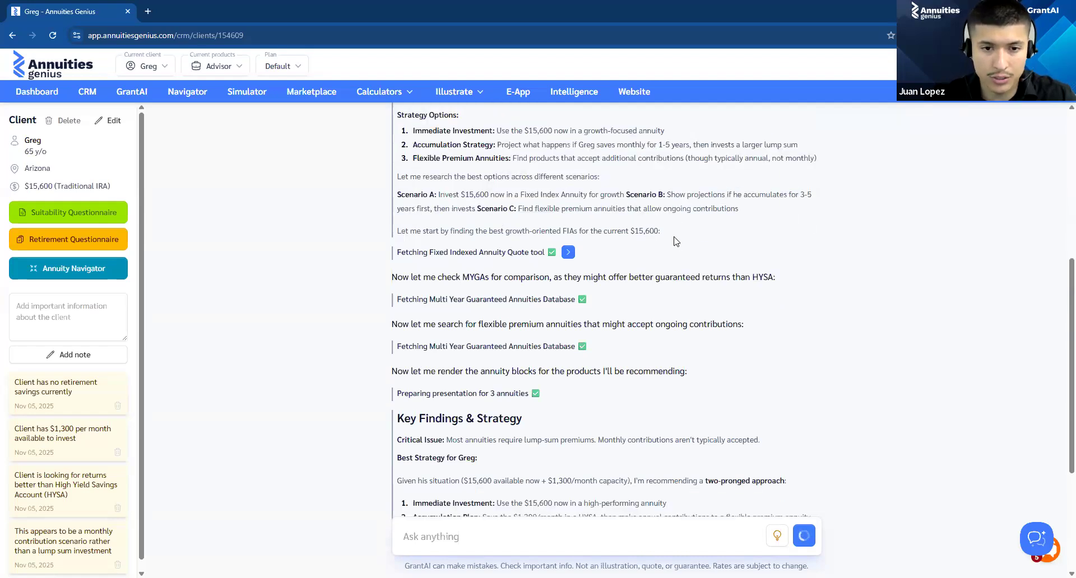
scroll(529, 205, "up", 15)
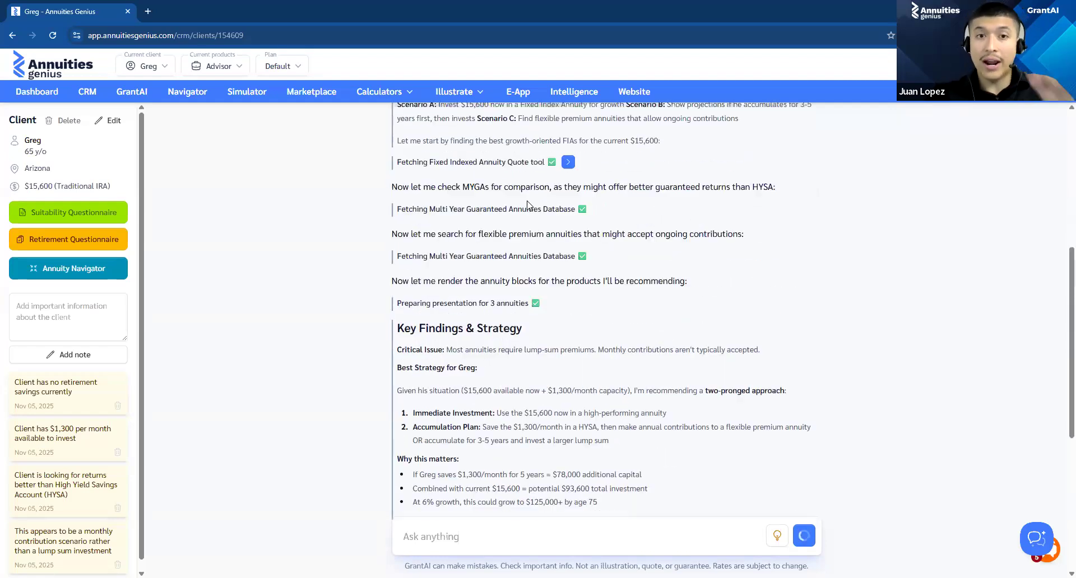
scroll(529, 205, "down", 6)
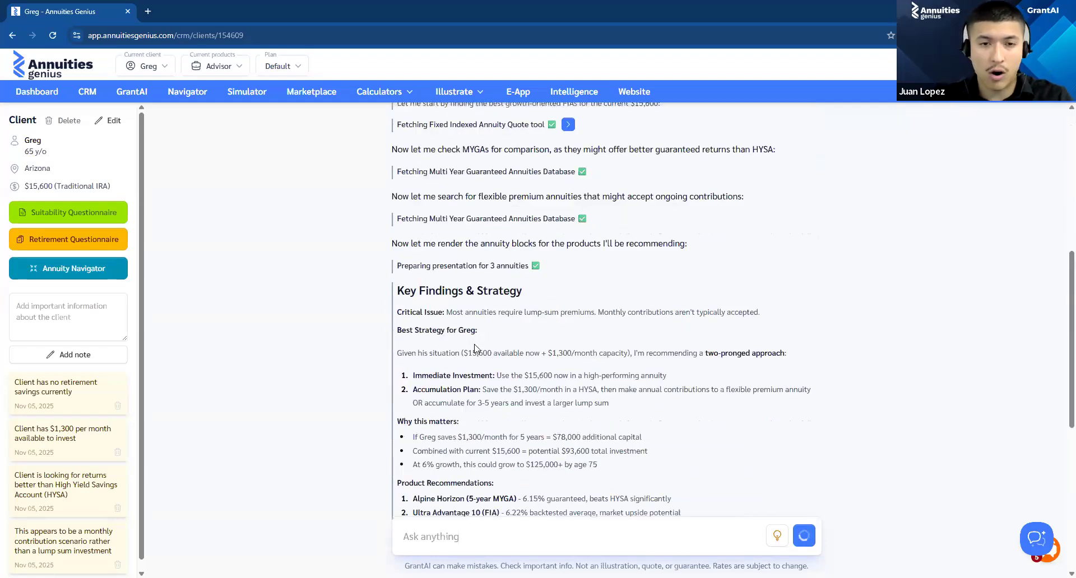
scroll(529, 322, "up", 2)
scroll(507, 269, "down", 7)
scroll(500, 259, "up", 2)
scroll(500, 259, "up", 4)
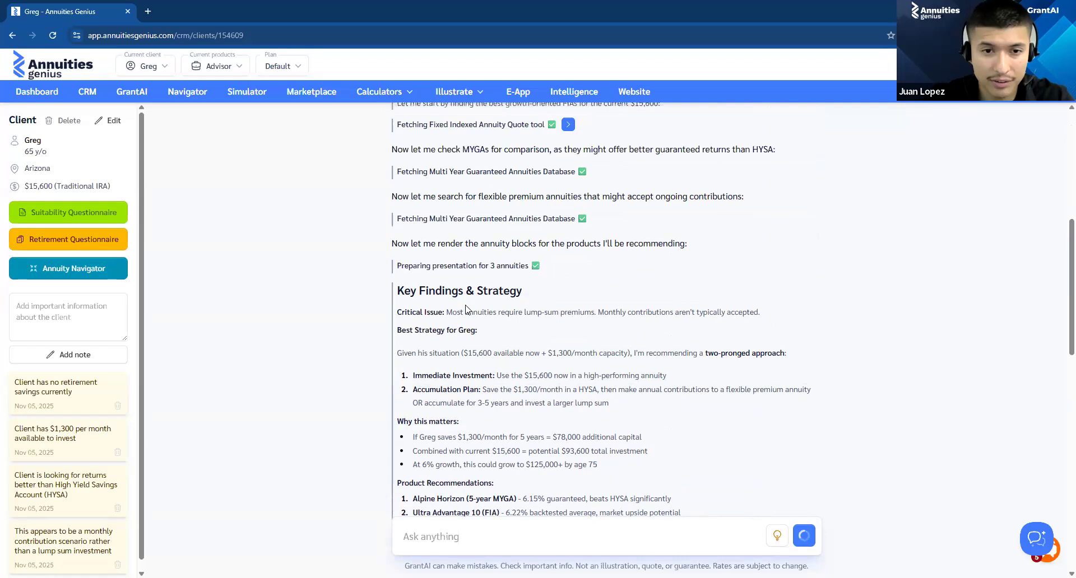
scroll(459, 302, "down", 2)
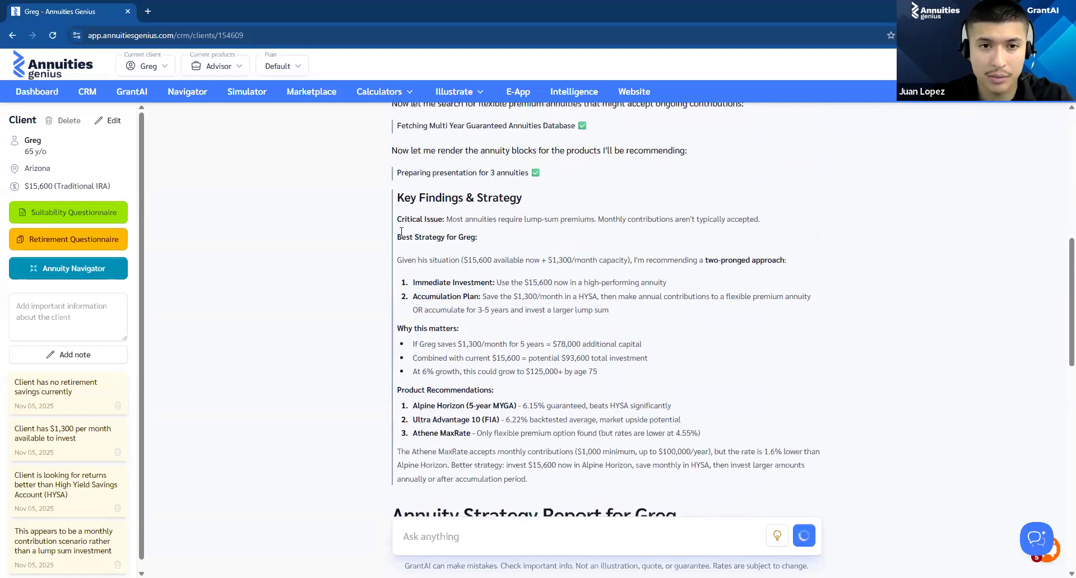
left_click_drag(480, 239, 483, 245)
left_click(515, 294)
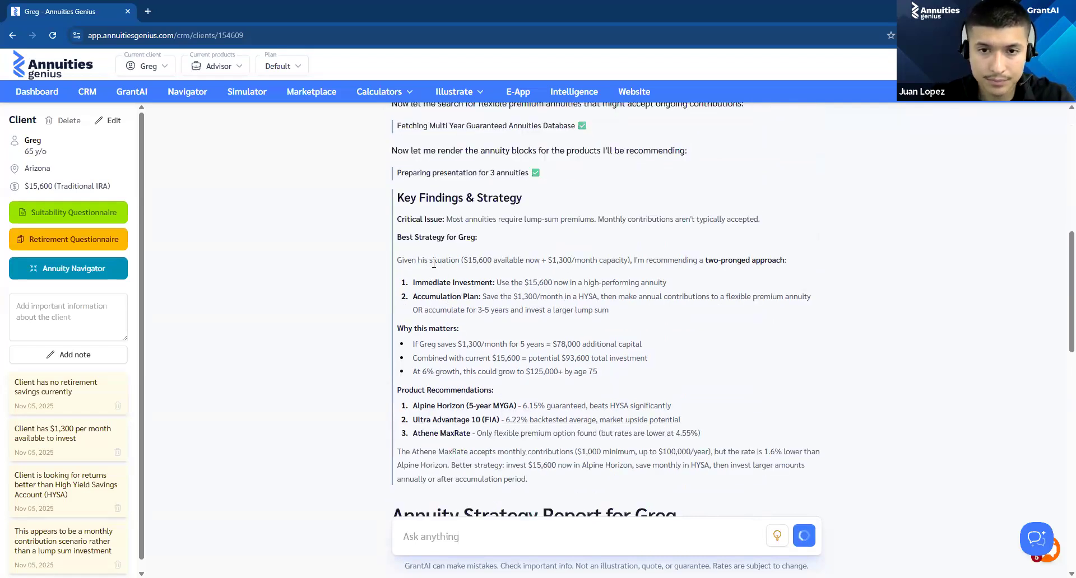
left_click_drag(398, 257, 865, 273)
left_click(865, 273)
Step: Review the annuity strategy report's current situation, two-track approach and growth projection comparison
scroll(864, 276, "down", 8)
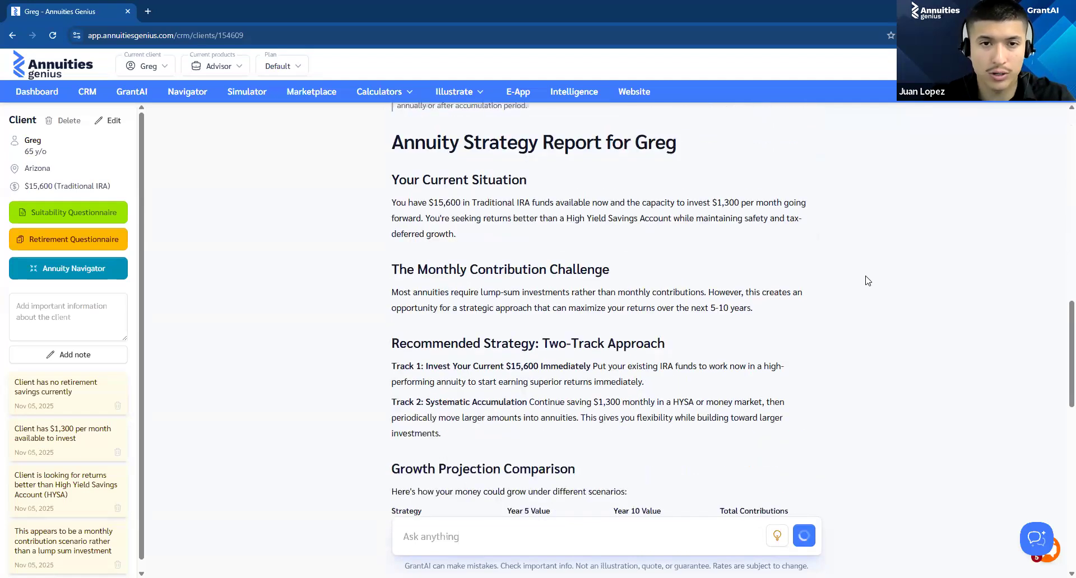
scroll(445, 192, "up", 2)
left_click_drag(454, 201, 462, 202)
left_click(461, 201)
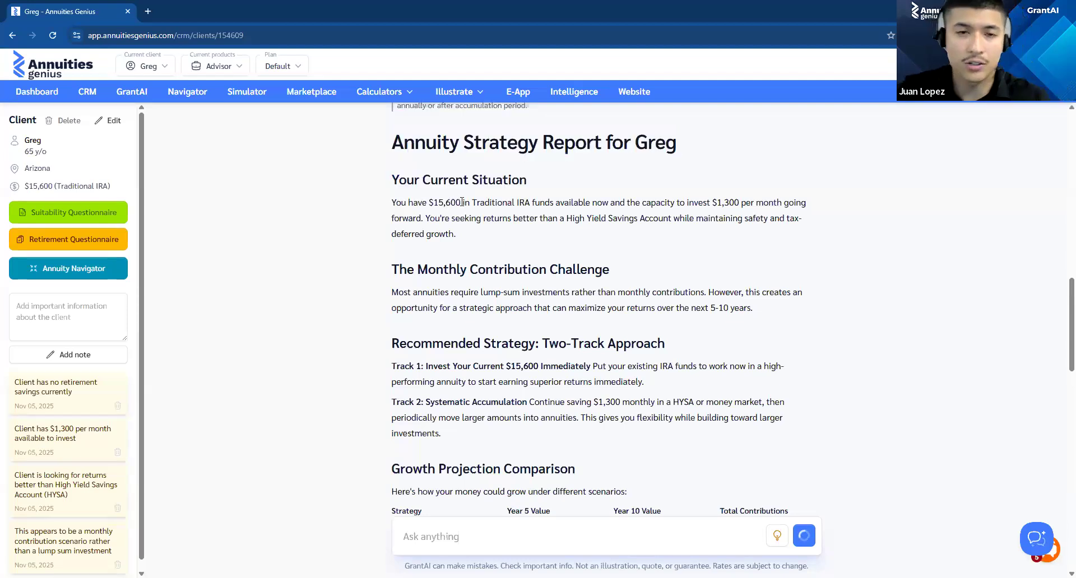
scroll(491, 185, "down", 3)
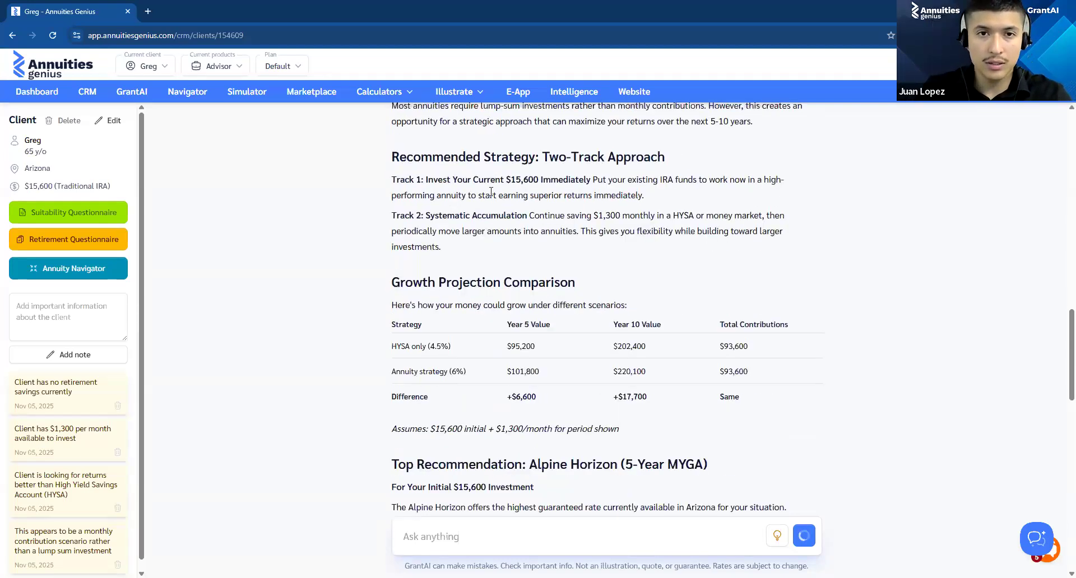
scroll(491, 191, "up", 2)
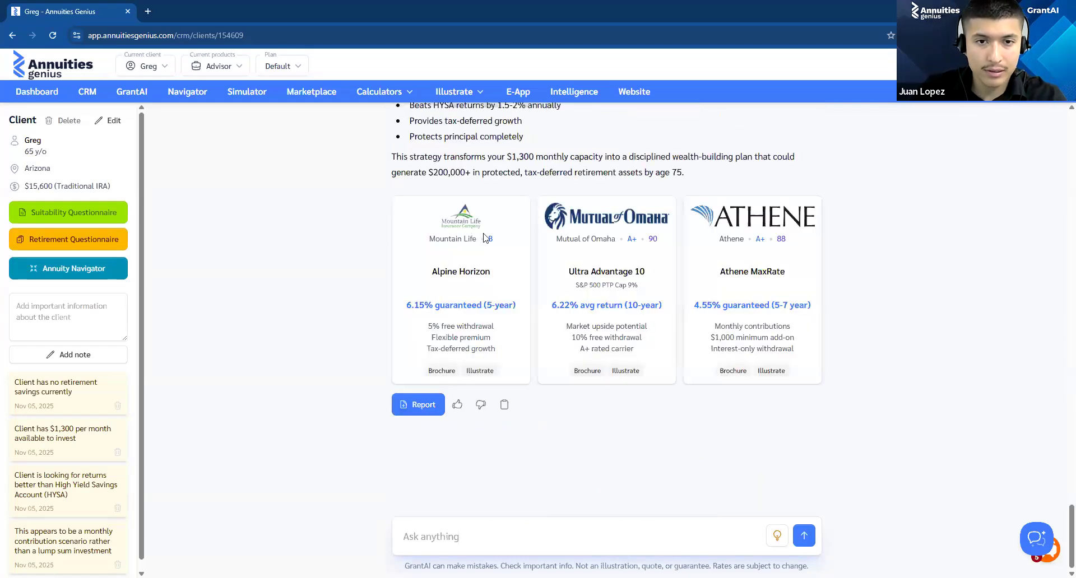
Step: Examine the report's Compounding Strategy Over 5-10 Years, the HYSA comparison, the final recommendation and the three recommended annuities
scroll(492, 238, "up", 5)
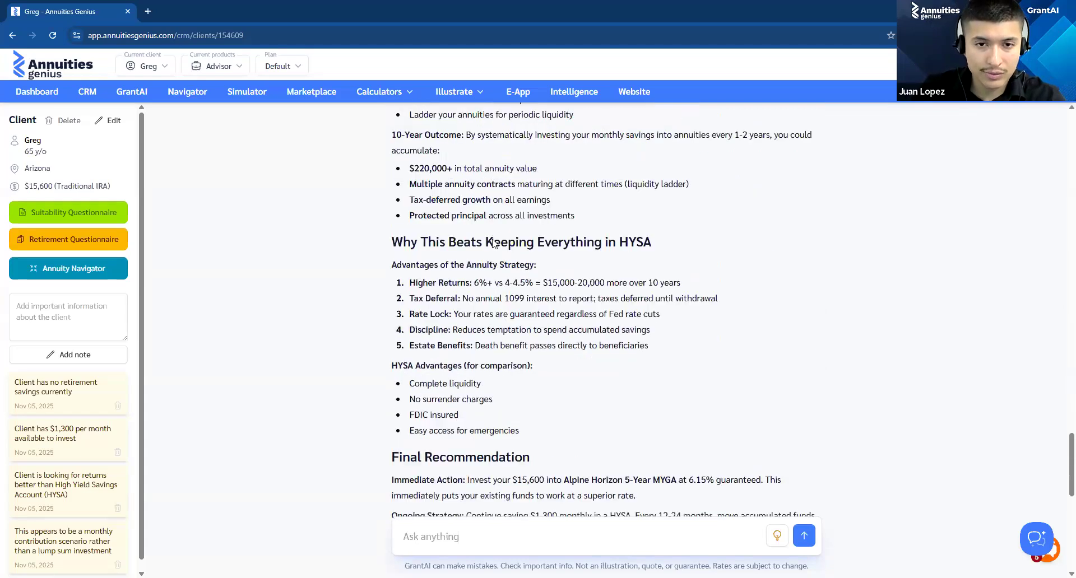
scroll(492, 240, "up", 4)
left_click_drag(390, 180, 647, 196)
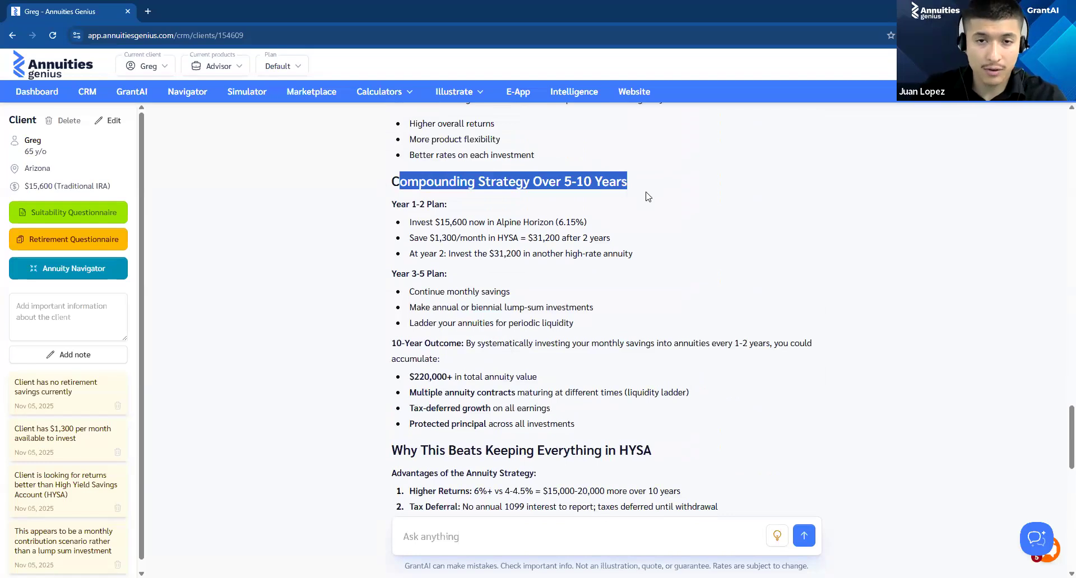
triple_click(646, 194)
left_click(648, 209)
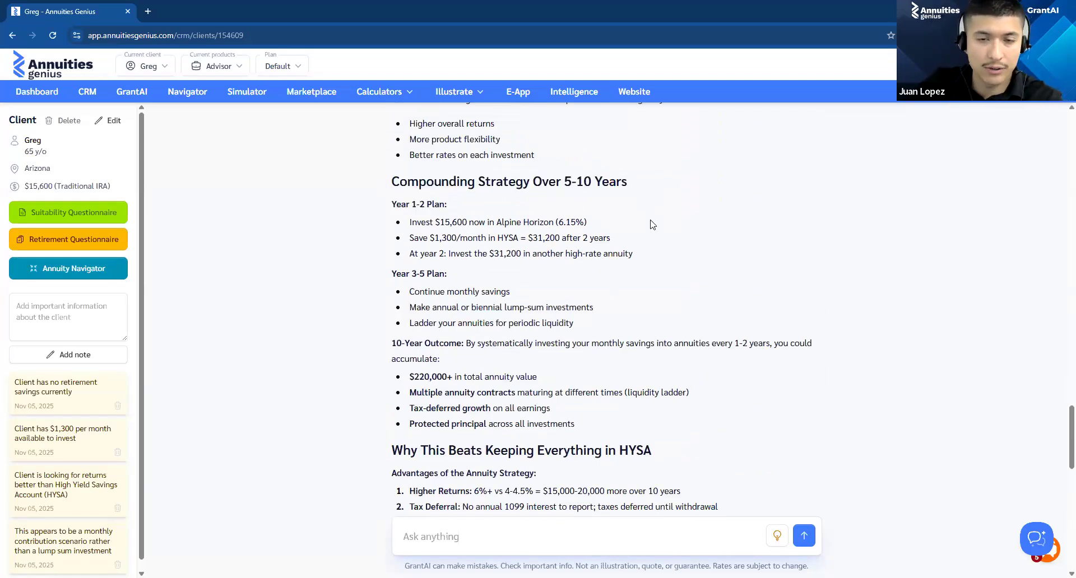
scroll(639, 302, "down", 5)
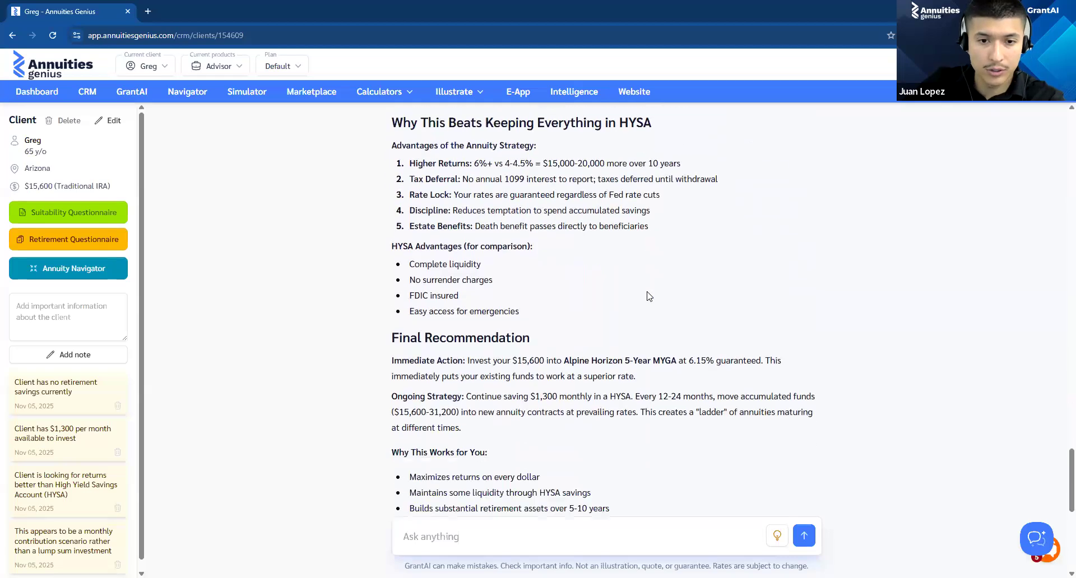
scroll(647, 297, "down", 5)
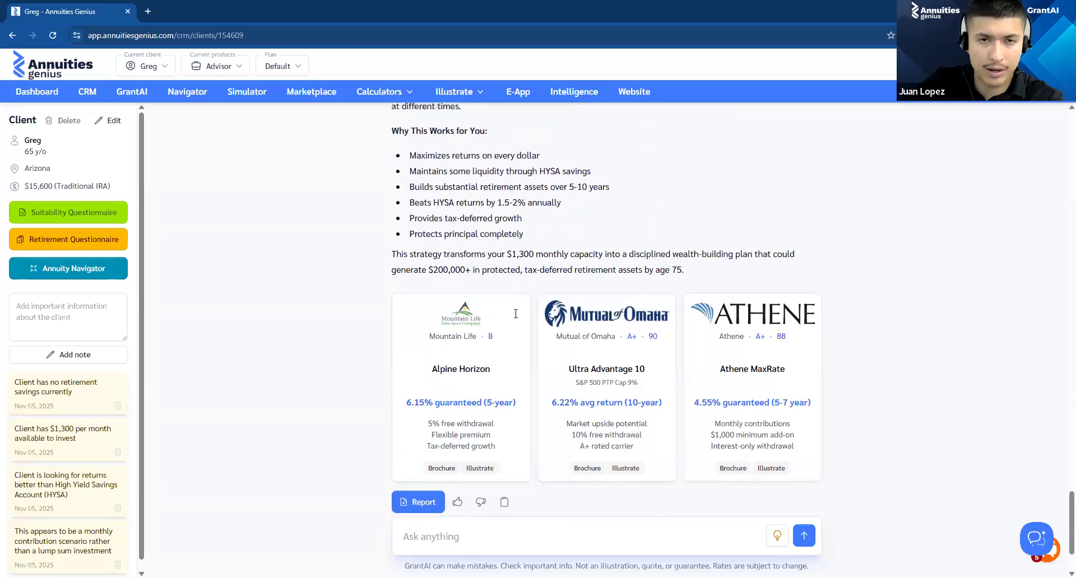
Step: Re-read the Year 1-2 and Year 3-5 plans under the report's Compounding Strategy Over 5-10 Years
scroll(515, 314, "up", 8)
scroll(522, 302, "up", 1)
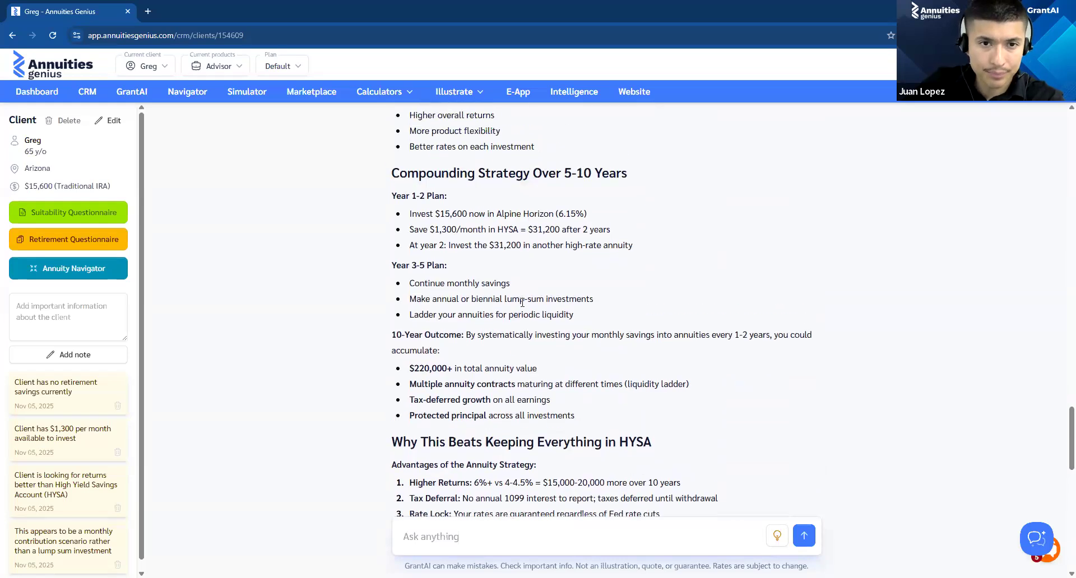
scroll(502, 266, "up", 1)
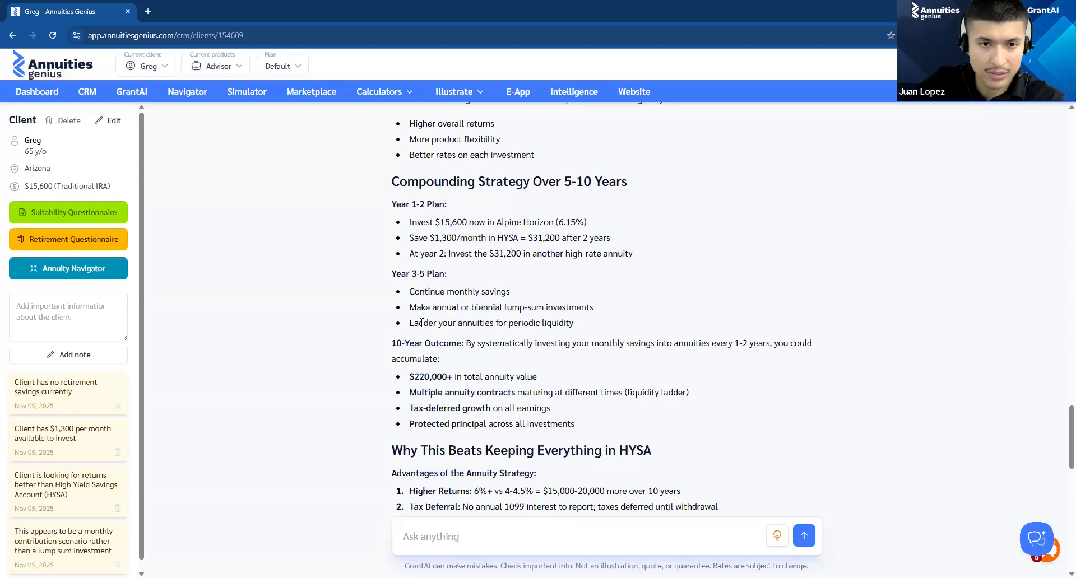
scroll(608, 281, "down", 2)
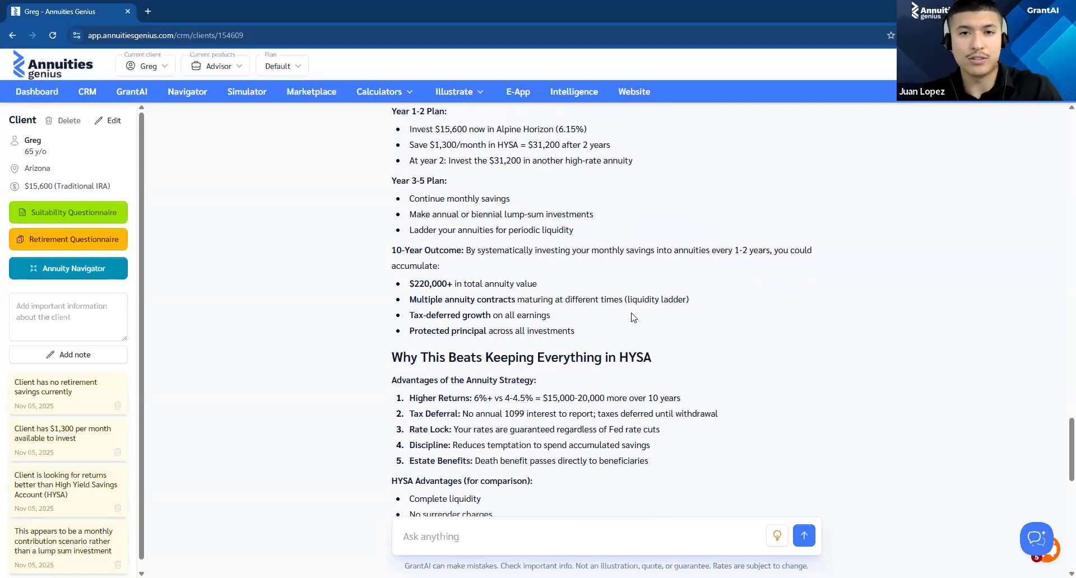
scroll(576, 235, "down", 1)
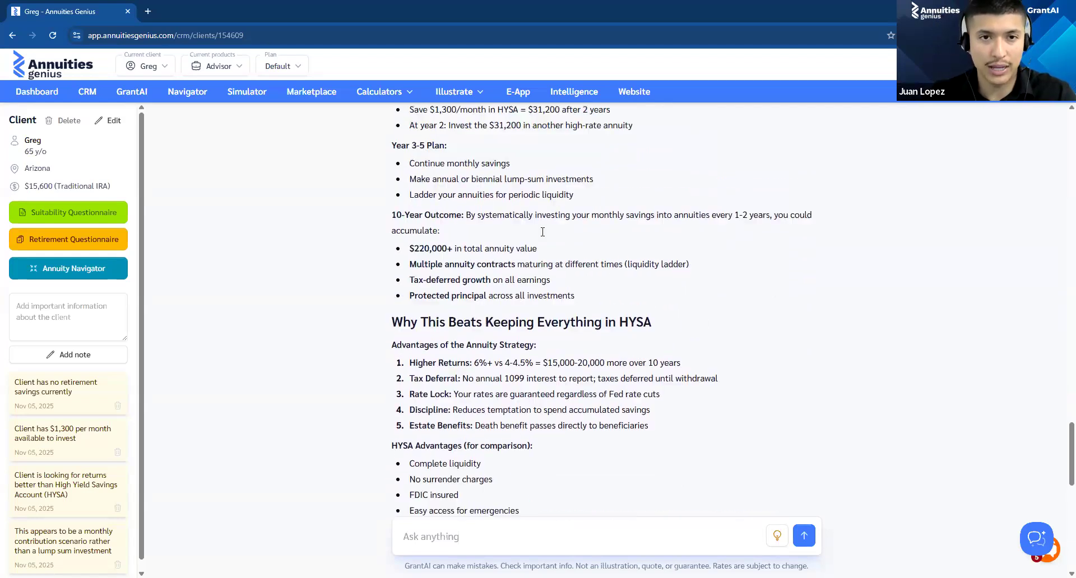
scroll(543, 231, "up", 1)
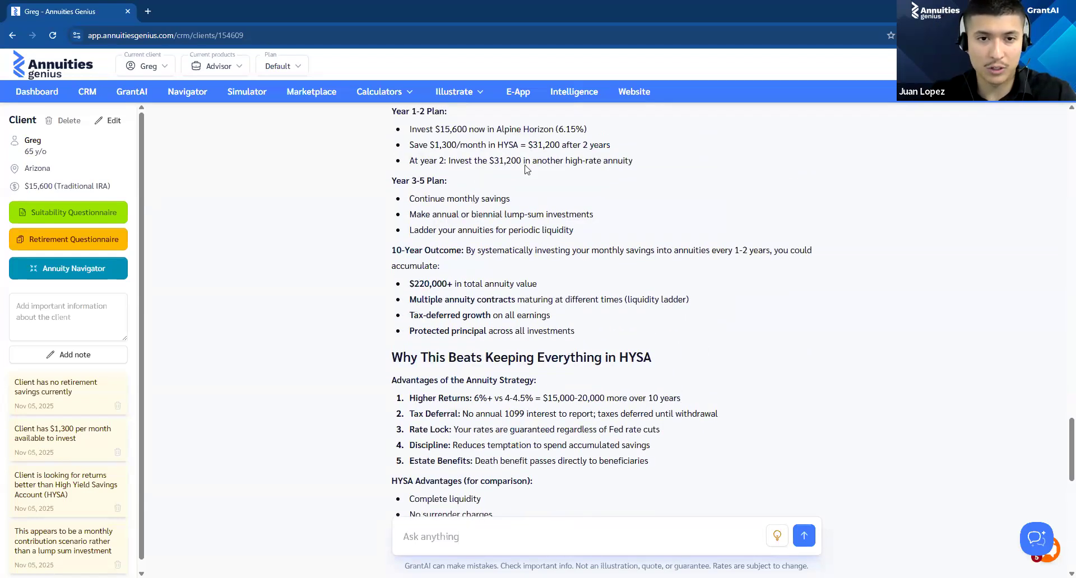
scroll(509, 167, "down", 3)
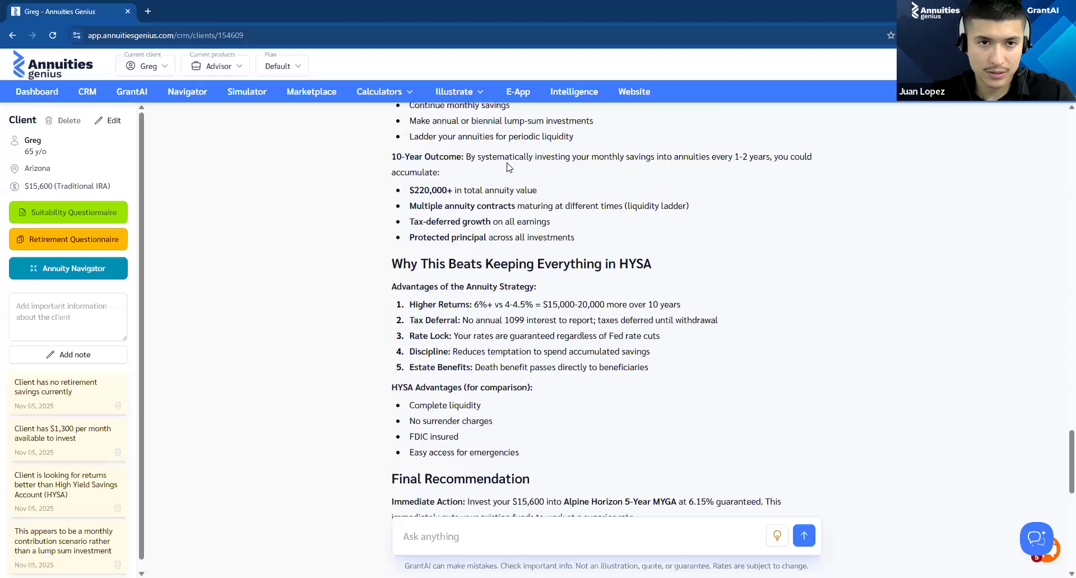
Step: Examine the 10-Year Outcome points on total annuity value, tax-deferred growth and protected principal, along with the advantages over a HYSA
left_click_drag(391, 158, 482, 168)
left_click(553, 160)
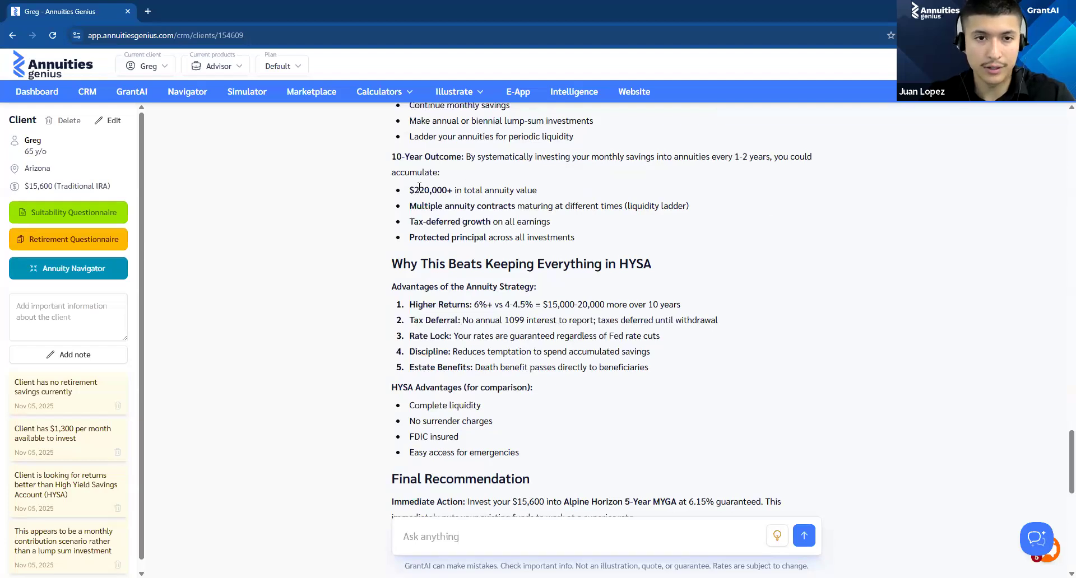
left_click_drag(410, 190, 556, 190)
scroll(536, 217, "down", 2)
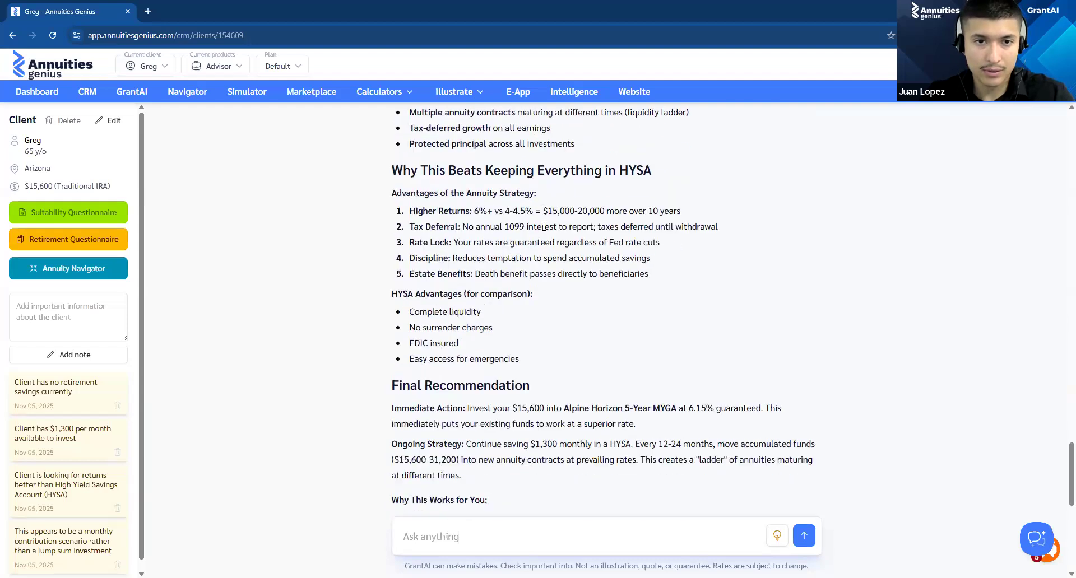
scroll(531, 266, "down", 2)
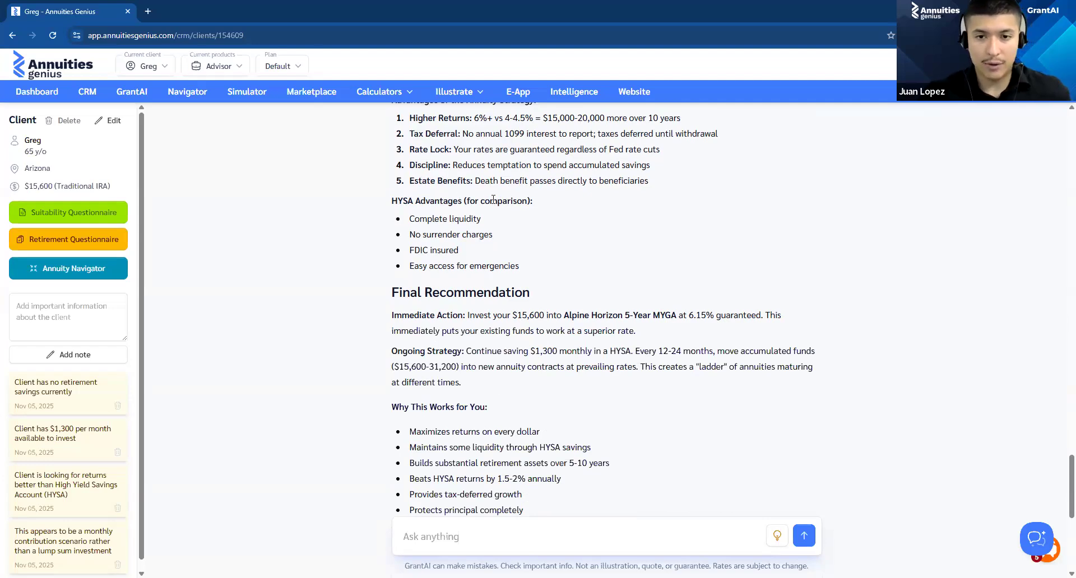
scroll(493, 200, "up", 5)
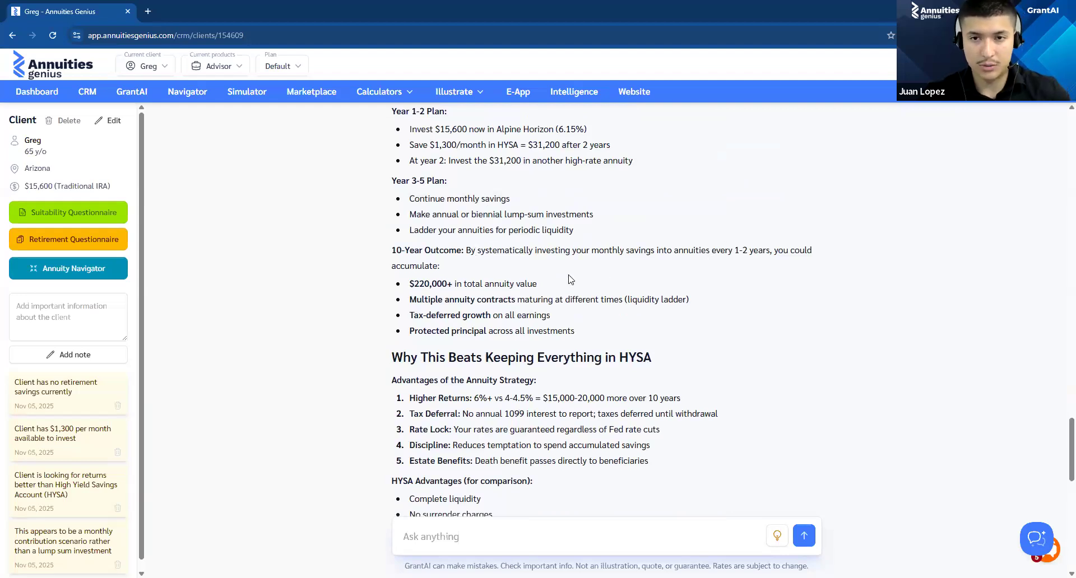
scroll(440, 291, "down", 2)
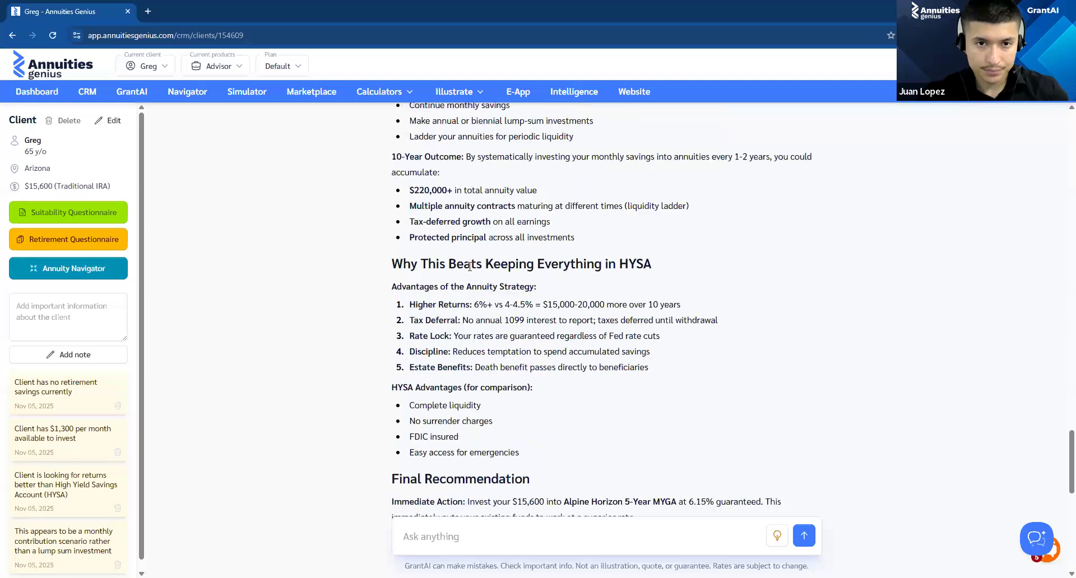
left_click_drag(410, 227, 531, 225)
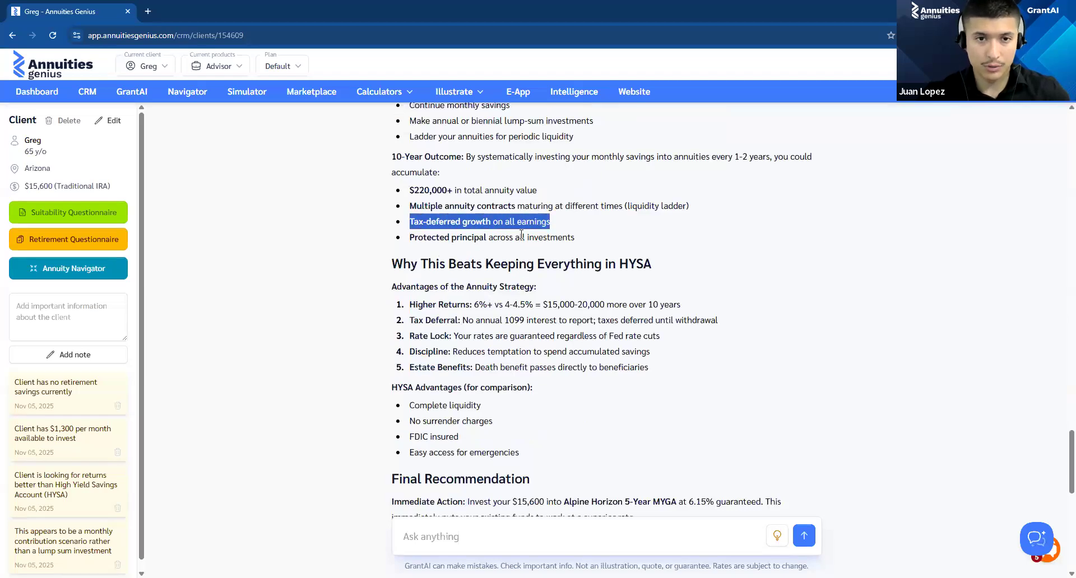
left_click_drag(405, 242, 627, 248)
left_click(644, 242)
scroll(643, 242, "down", 2)
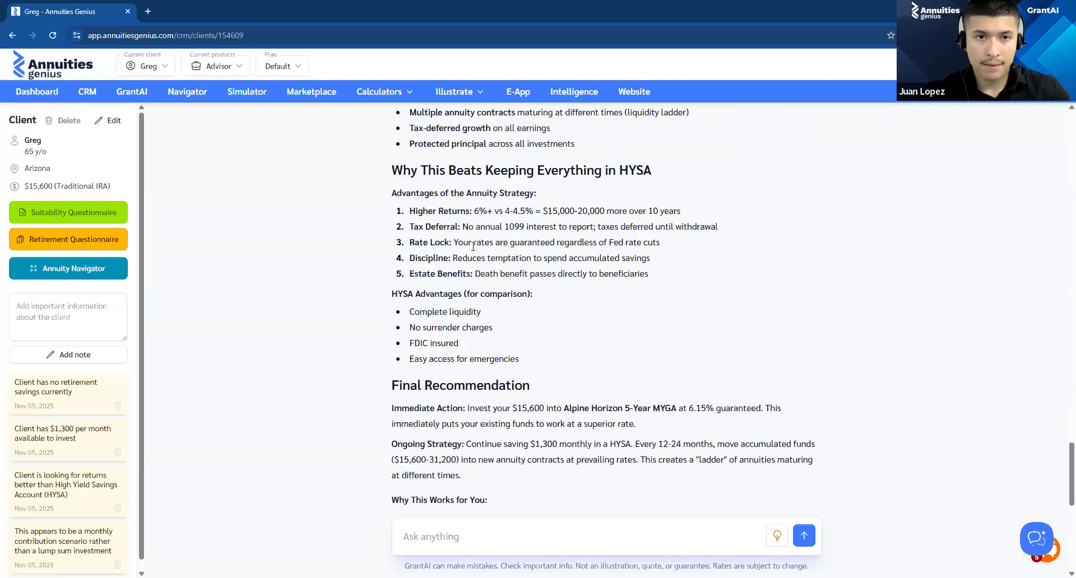
Step: Review the HYSA comparison and the Final Recommendation's immediate action and ongoing strategy, down to the three recommended annuities
left_click_drag(365, 168, 686, 167)
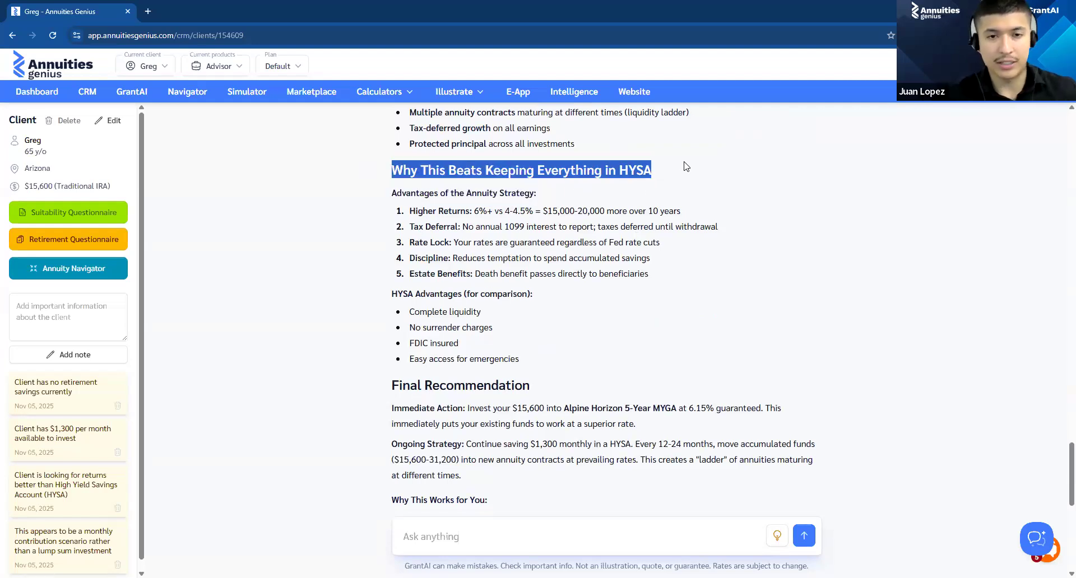
scroll(707, 156, "down", 4)
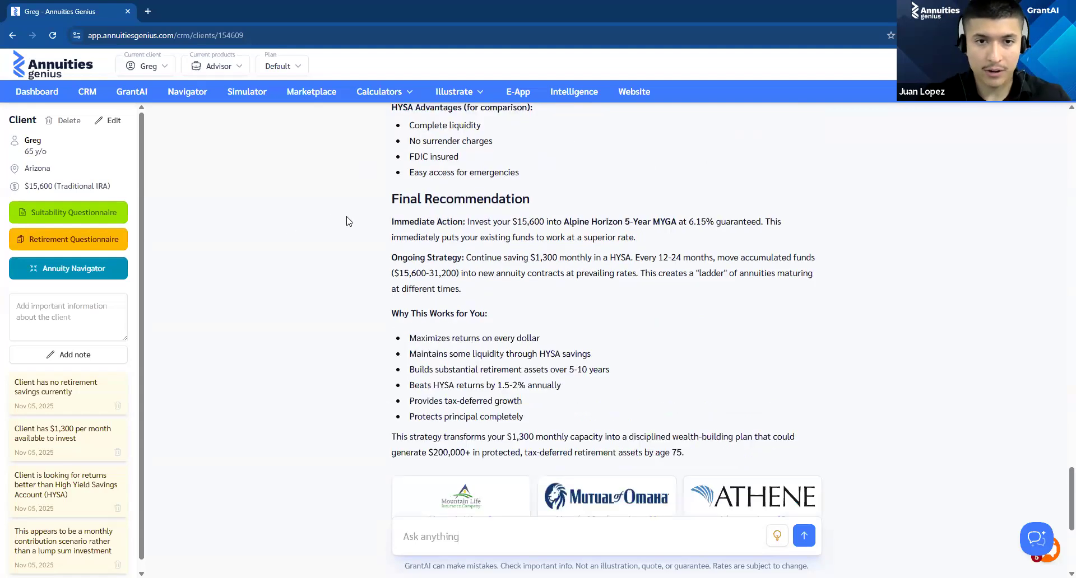
left_click_drag(470, 221, 702, 222)
left_click(619, 235)
scroll(527, 255, "down", 4)
scroll(527, 255, "up", 4)
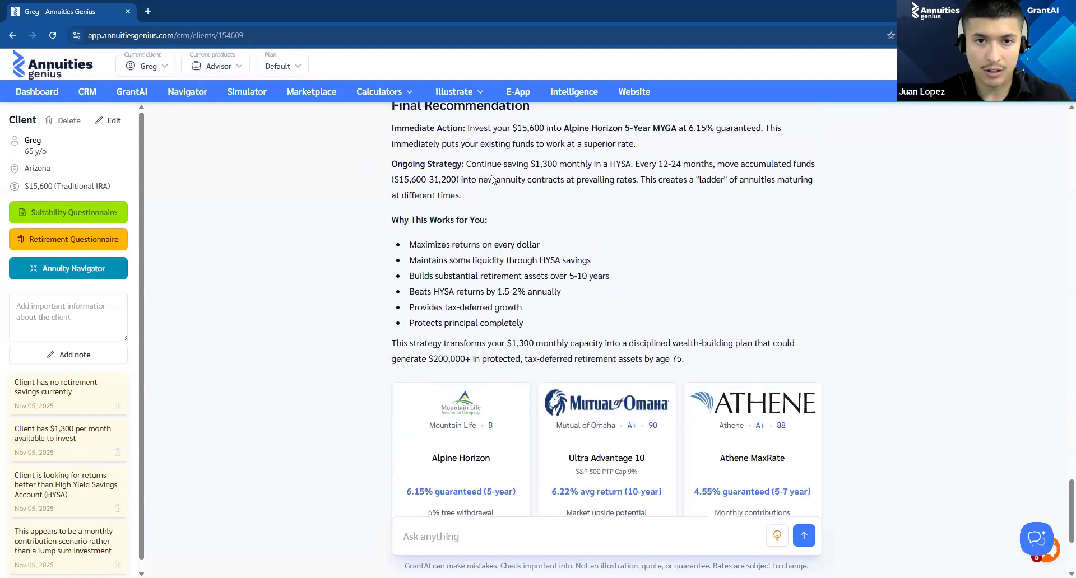
left_click_drag(643, 253, 652, 255)
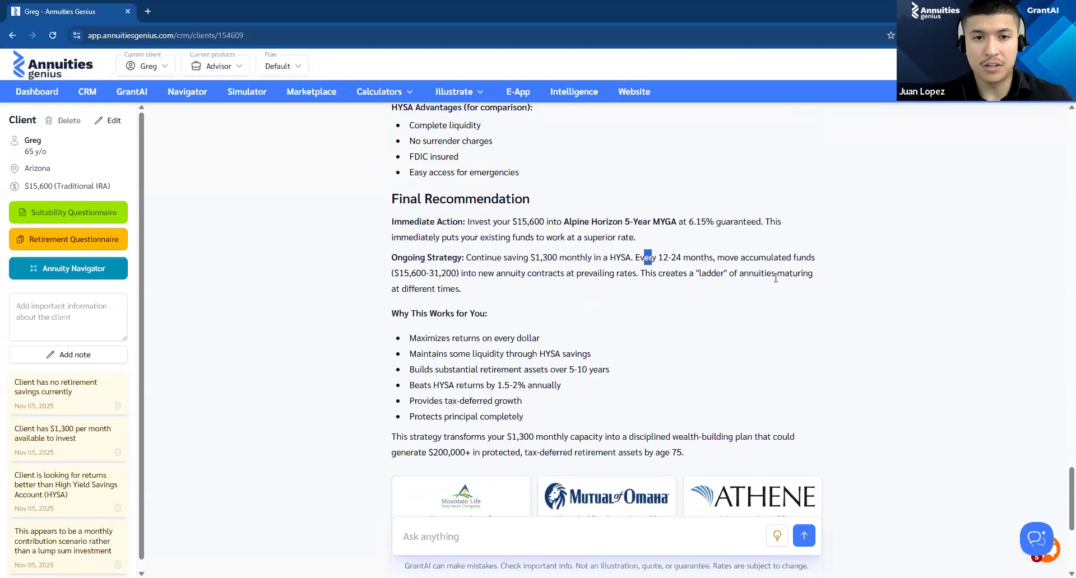
left_click_drag(776, 278, 691, 258)
left_click(555, 293)
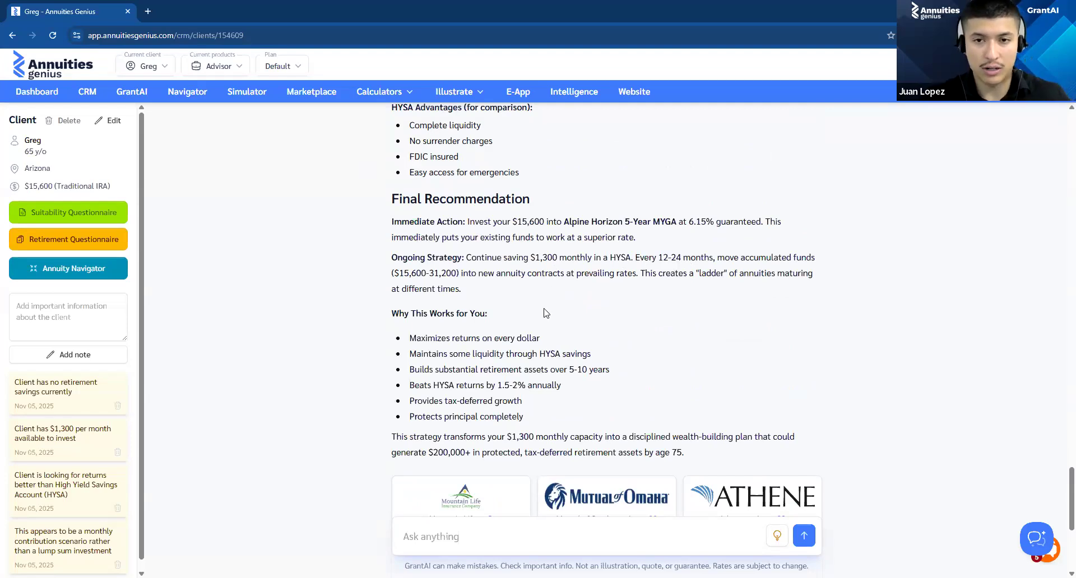
scroll(575, 289, "down", 5)
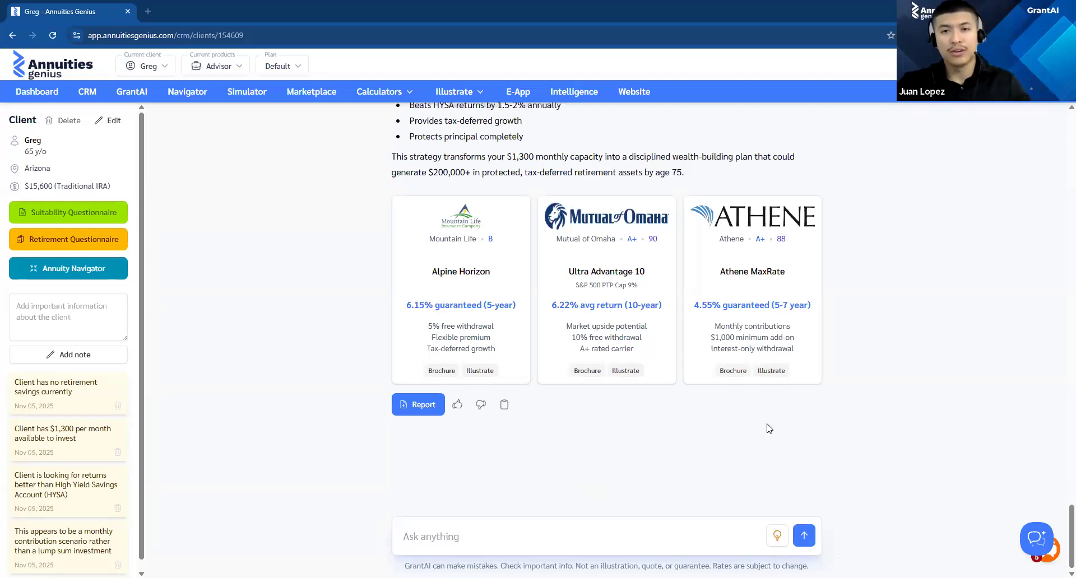
Step: Write a follow-up request to GrantAI: "Create me an email for this information that I can send over to my client"
left_click(446, 544)
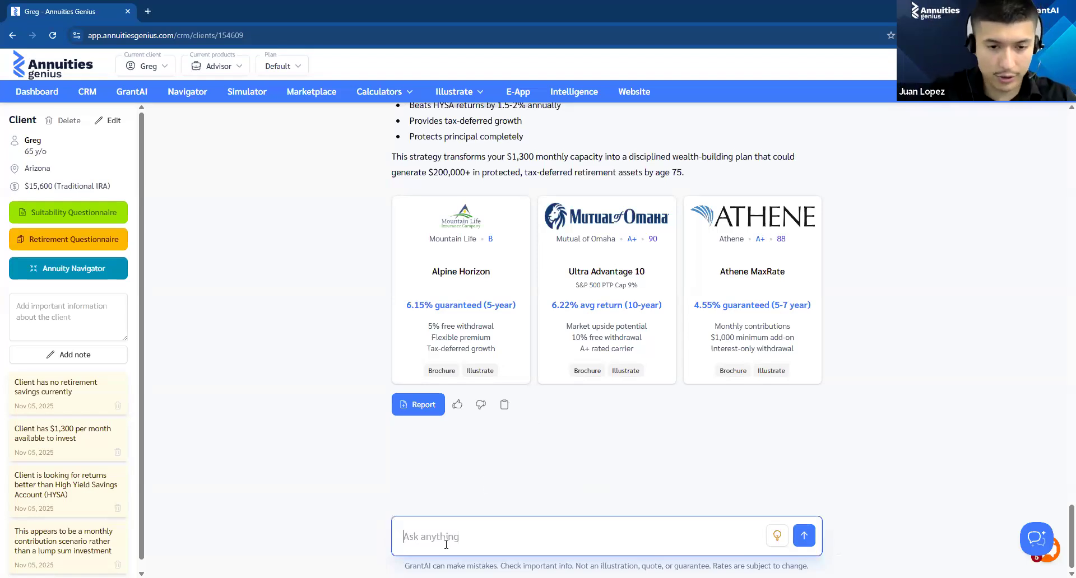
type("Creat")
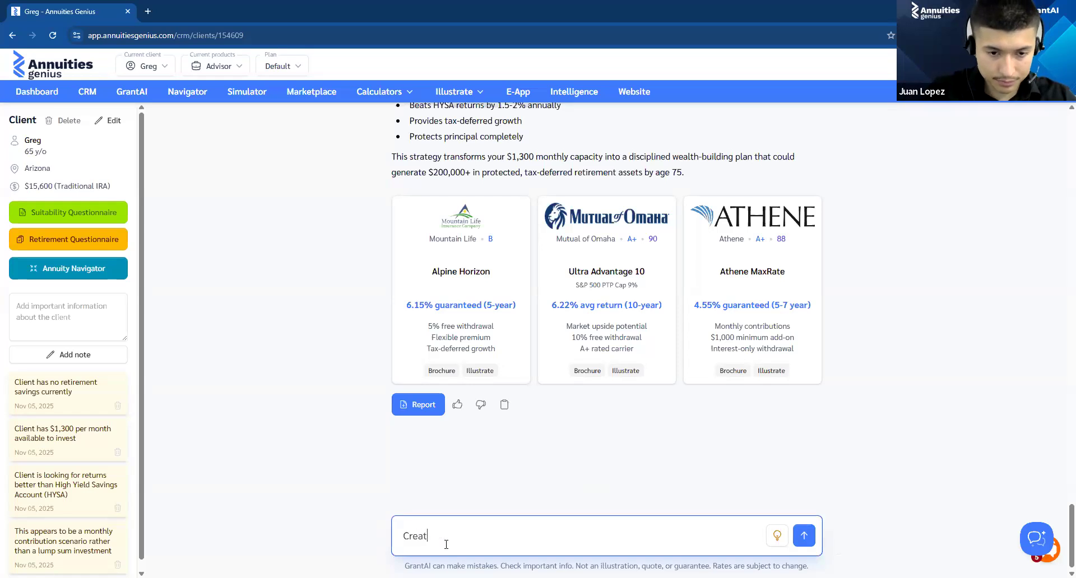
type("e me an email for thios")
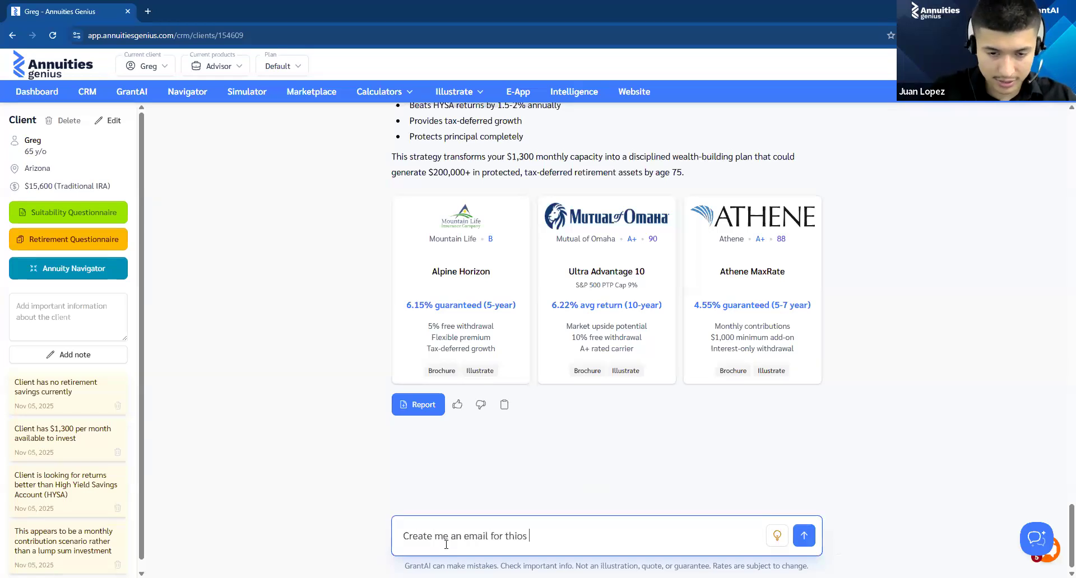
key("BackSpace")
key("BackSpace")
type("s i")
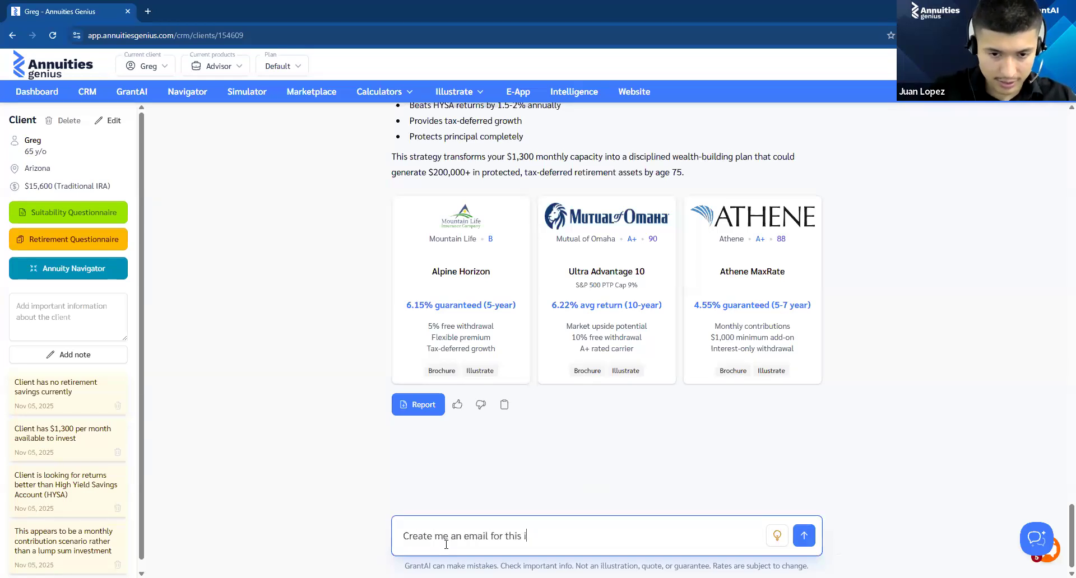
type("nformation taht")
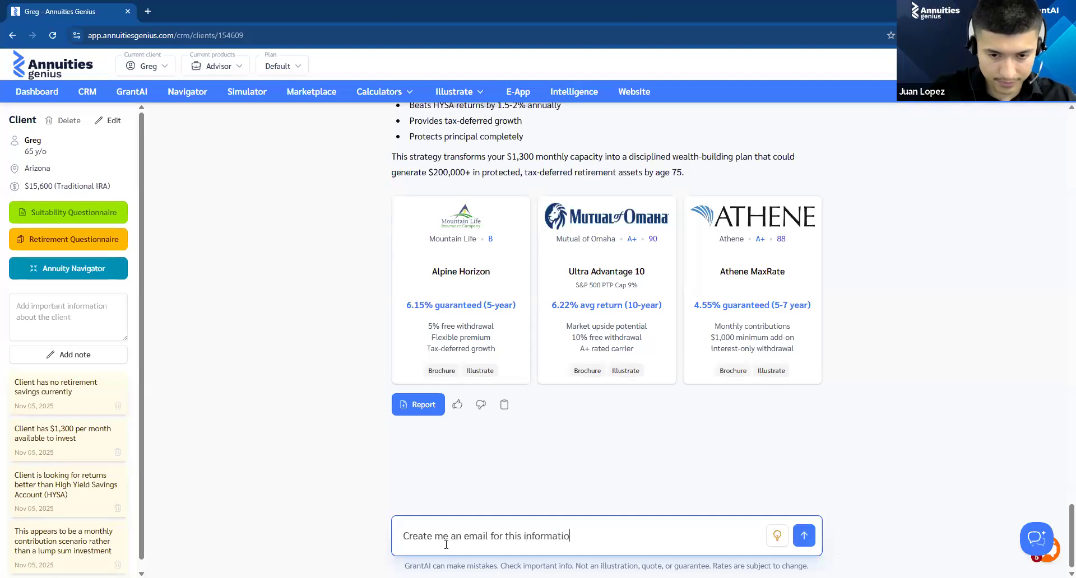
key("BackSpace")
key("BackSpace")
key("BackSpace")
key("BackSpace")
type("hat I can send over to mu")
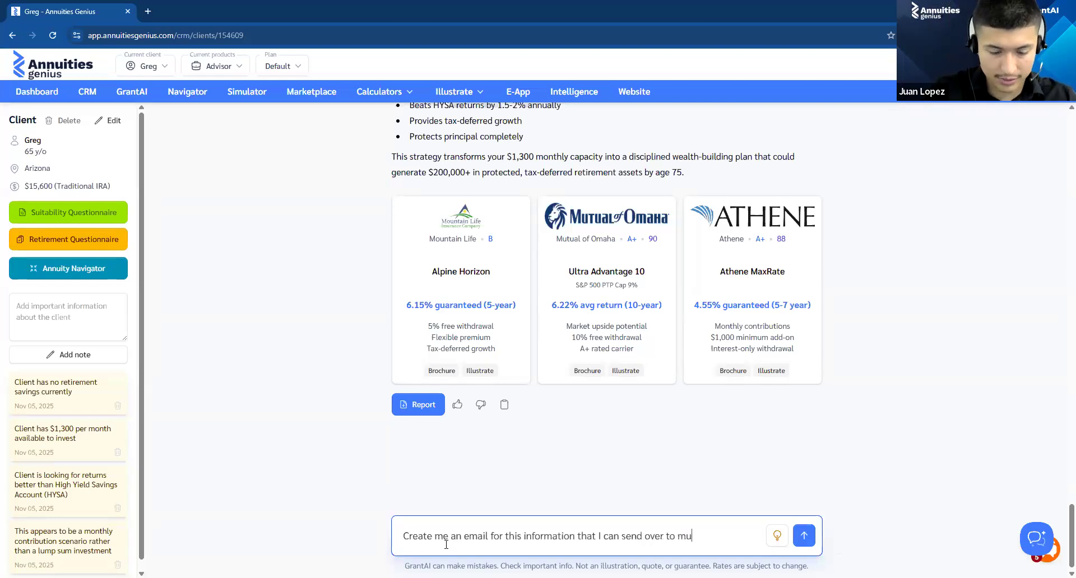
key("BackSpace")
type("y c")
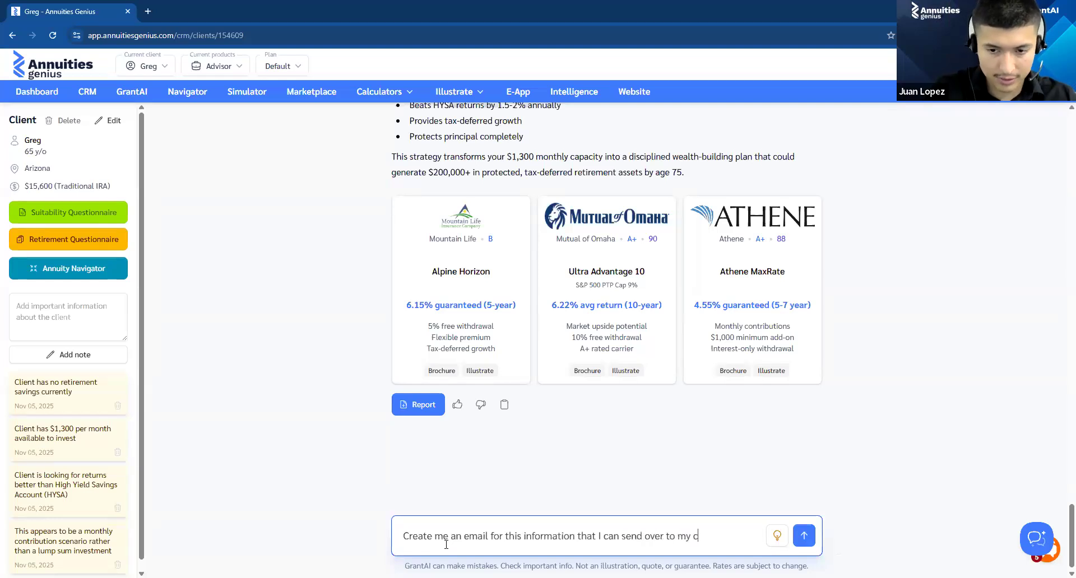
type("lient.")
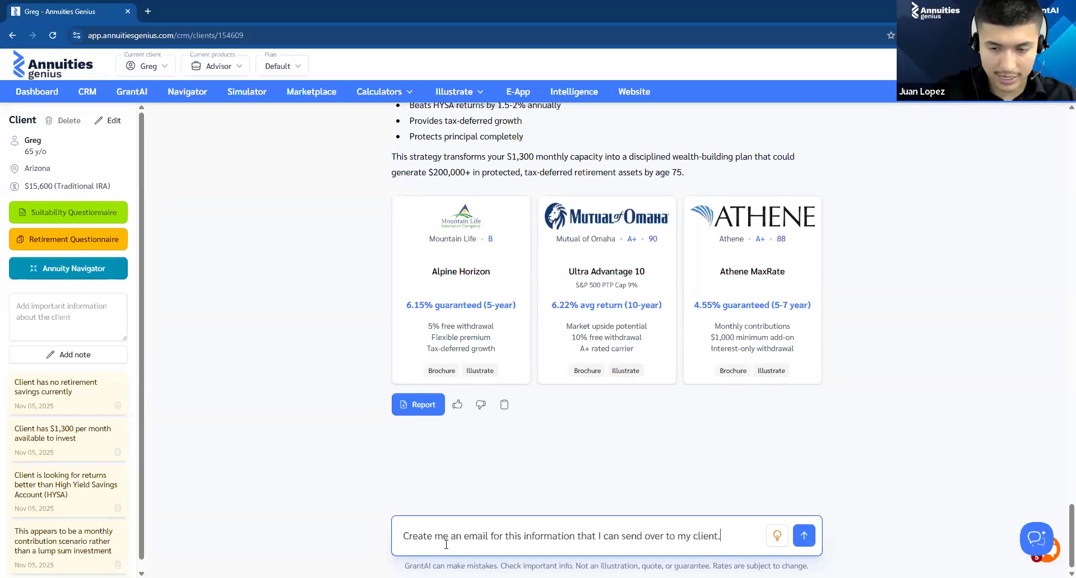
type(" WIT")
Step: Extend the email request with ", with my personal signature." and submit it
key("BackSpace")
key("BackSpace")
key("BackSpace")
type("w")
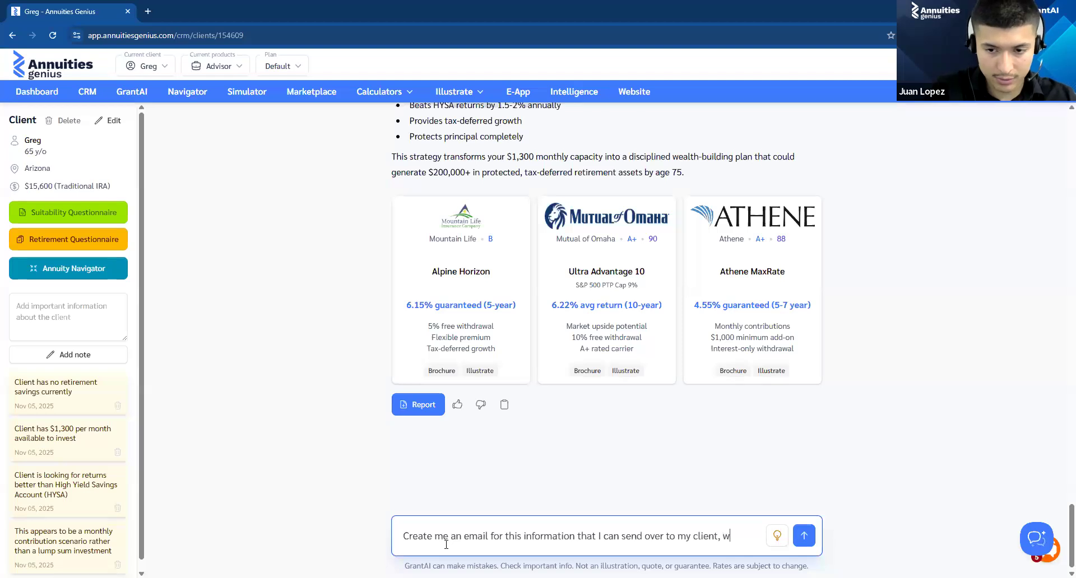
type("ith my personal ")
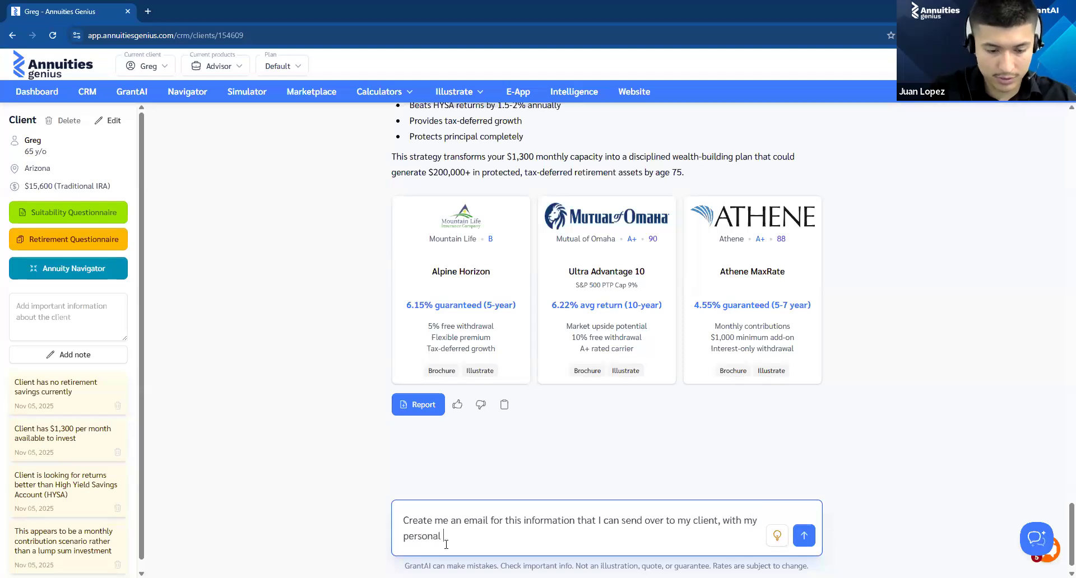
type("signature")
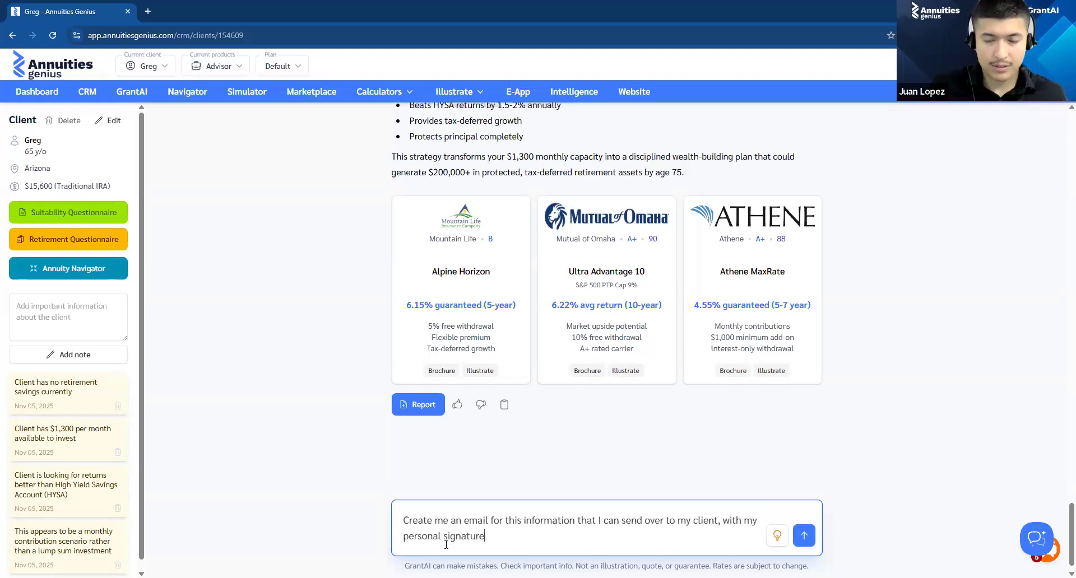
type(".")
key("Return")
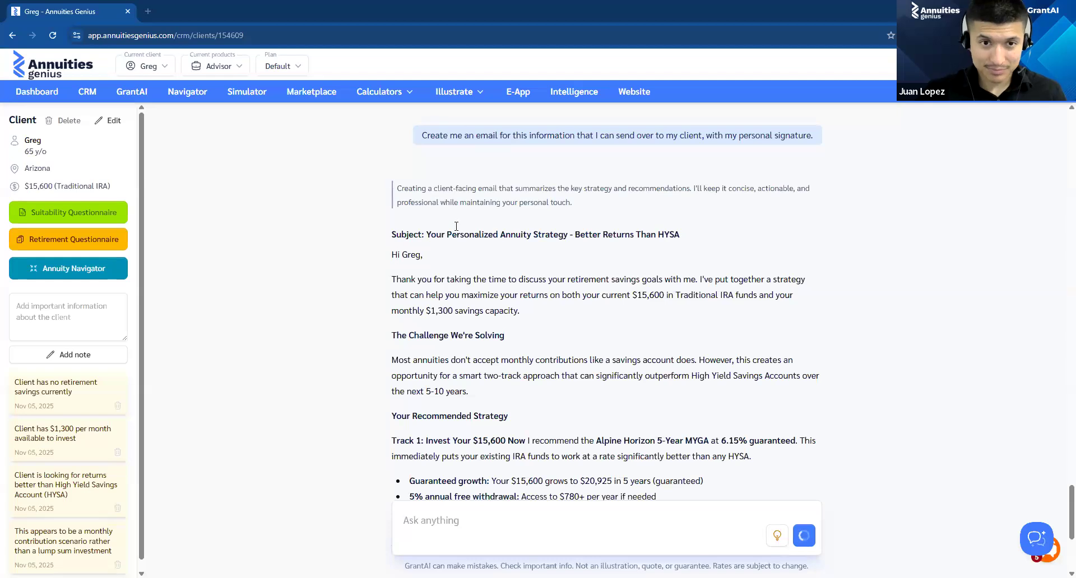
Step: Read through the generated client email from its subject line and recommended strategy to the next steps and agent signature
left_click_drag(553, 259, 516, 279)
left_click(515, 279)
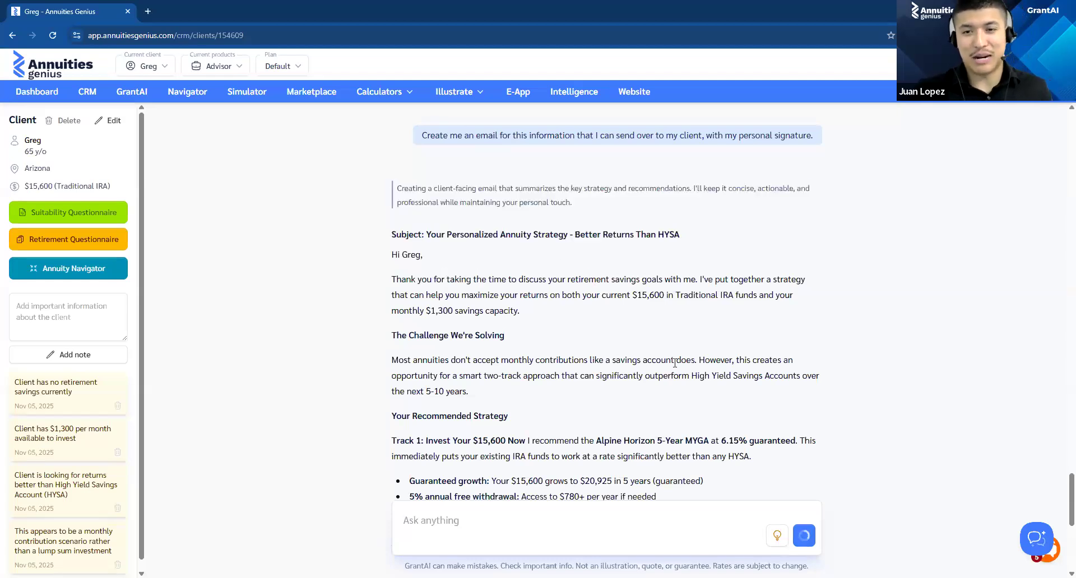
scroll(695, 325, "down", 10)
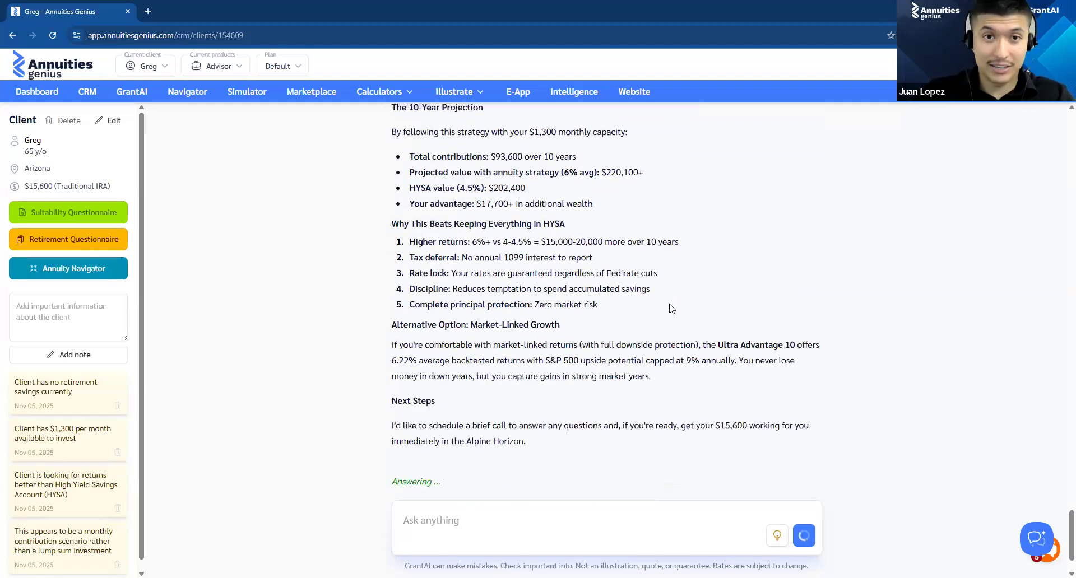
scroll(541, 298, "up", 2)
scroll(527, 305, "down", 2)
scroll(527, 306, "down", 3)
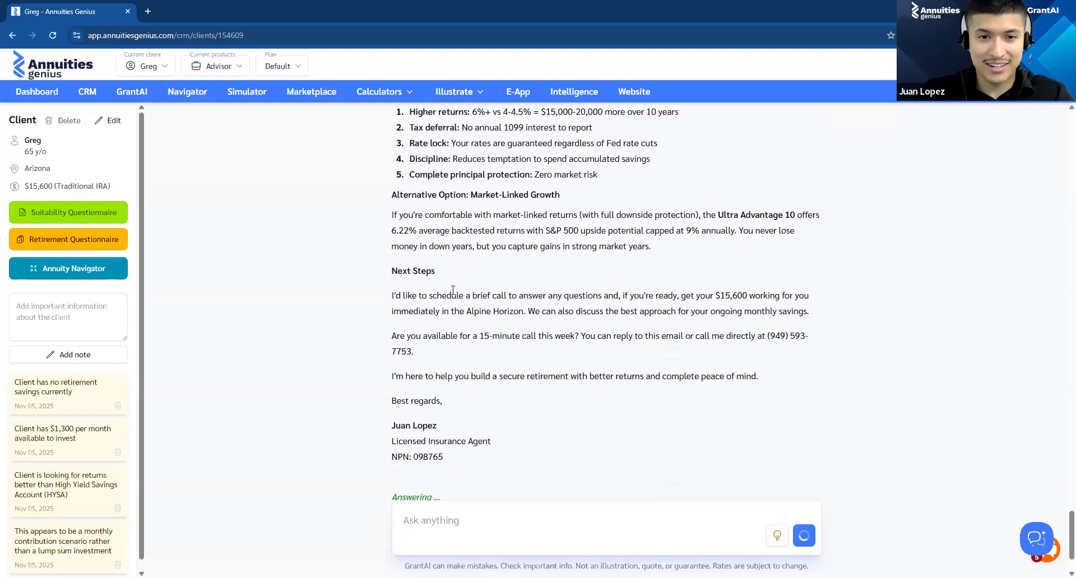
scroll(444, 315, "down", 2)
scroll(444, 315, "down", 1)
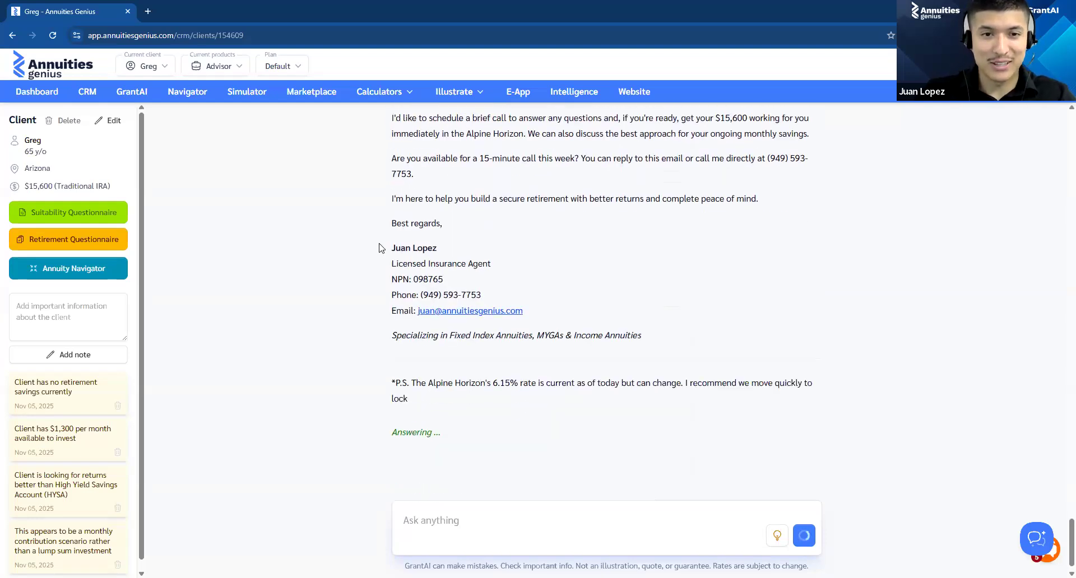
Step: Review the email's closing: the agent's name, phone and specialization line in the signature, and the postscript about the Alpine Horizon rate
left_click_drag(385, 248, 430, 249)
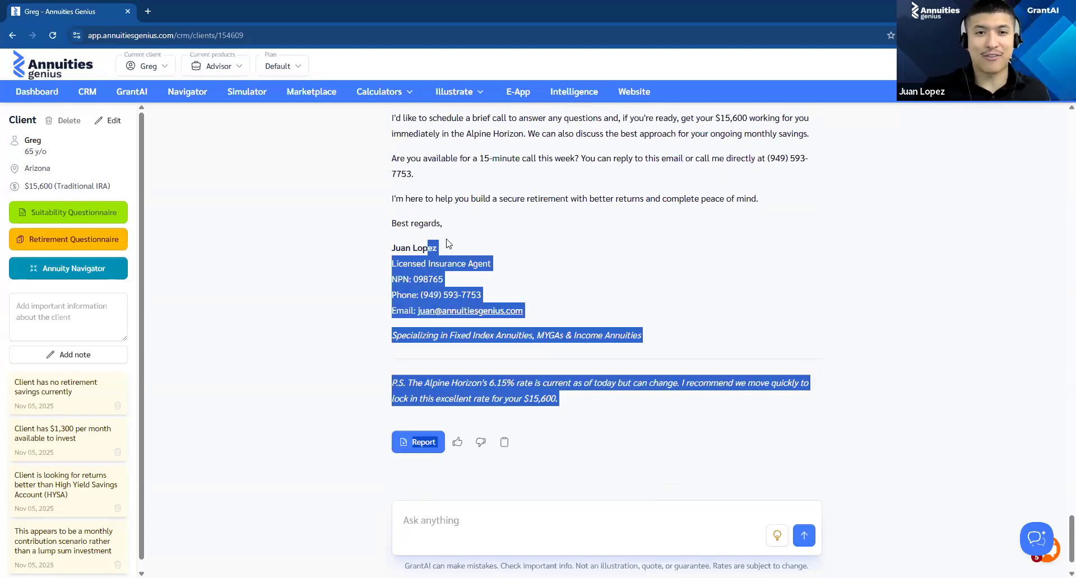
left_click(448, 238)
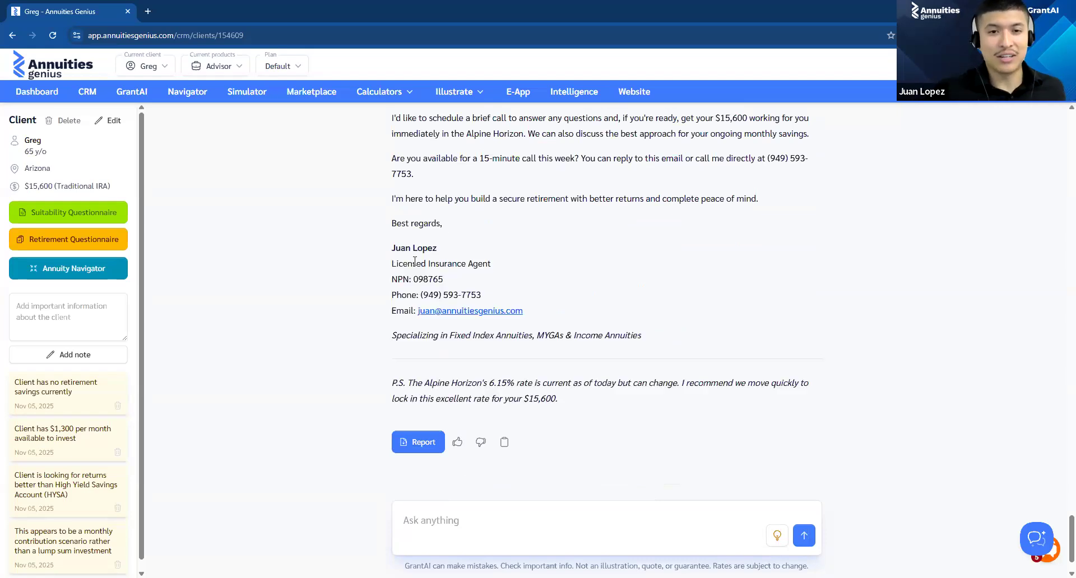
left_click_drag(374, 299, 543, 295)
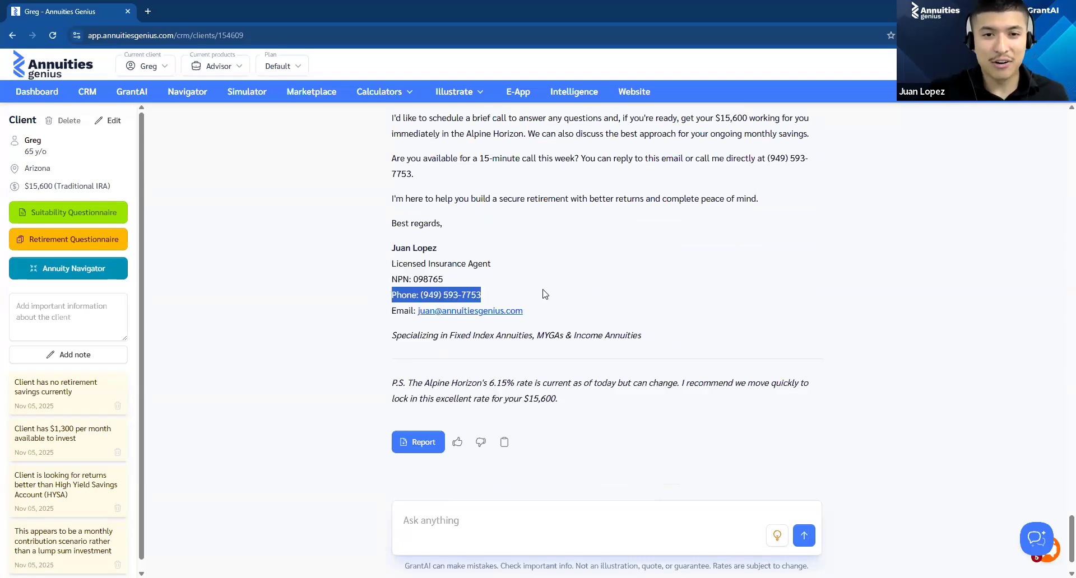
left_click(322, 319)
left_click_drag(381, 338, 705, 341)
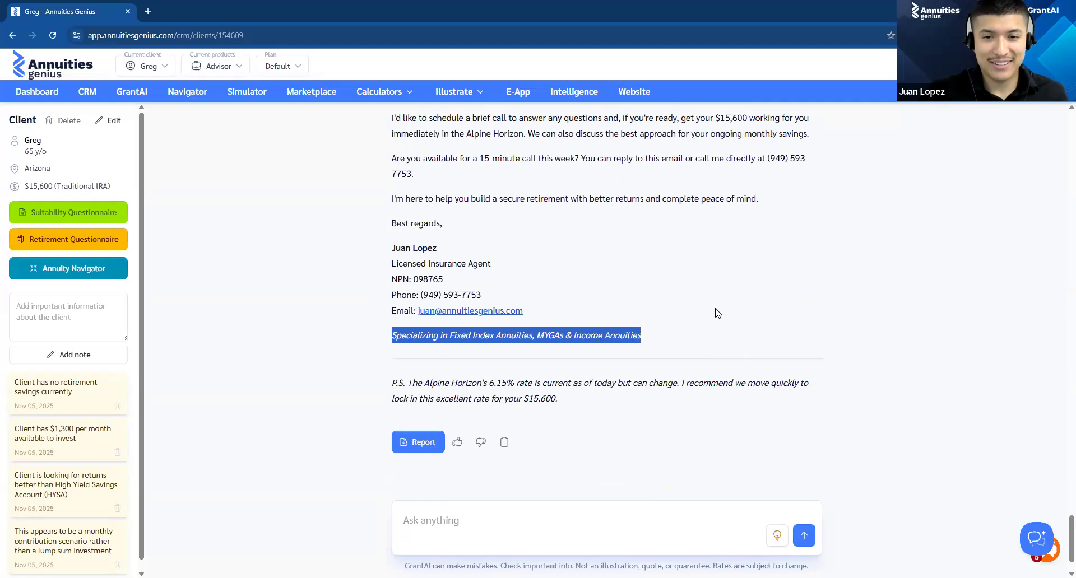
left_click(424, 458)
left_click_drag(392, 386, 537, 390)
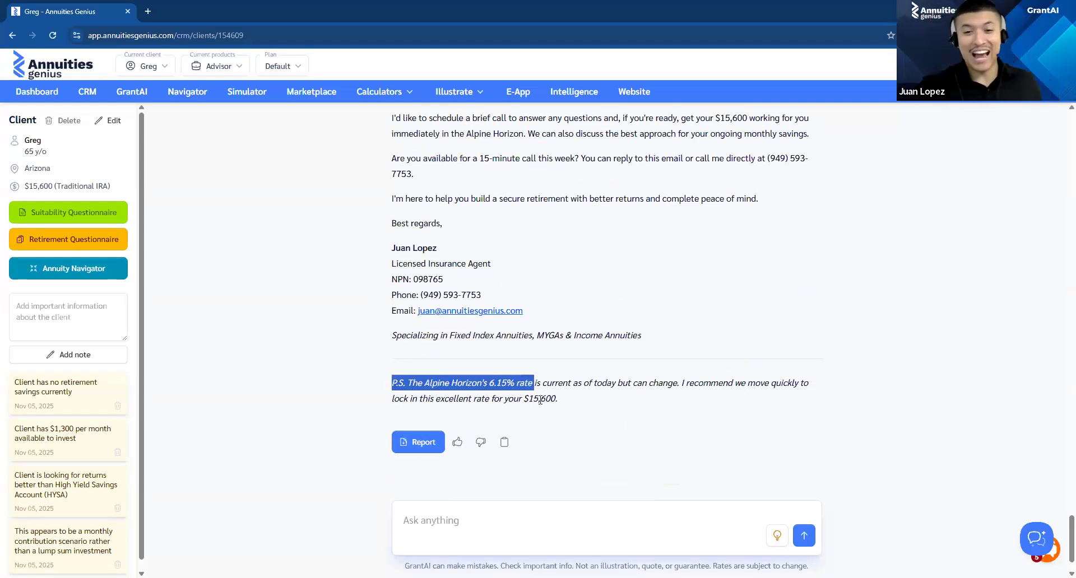
left_click(505, 443)
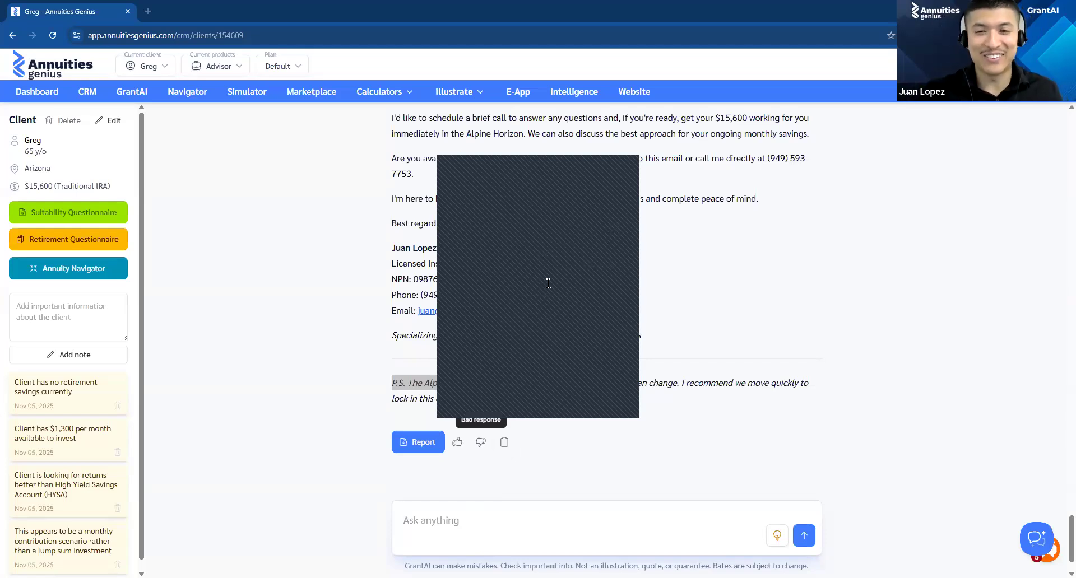
Step: Process a new dashboard case asking whether a 62-year-old retiring in 5 years should open a $50k SPIA or add to her $750k IUL
left_click(630, 178)
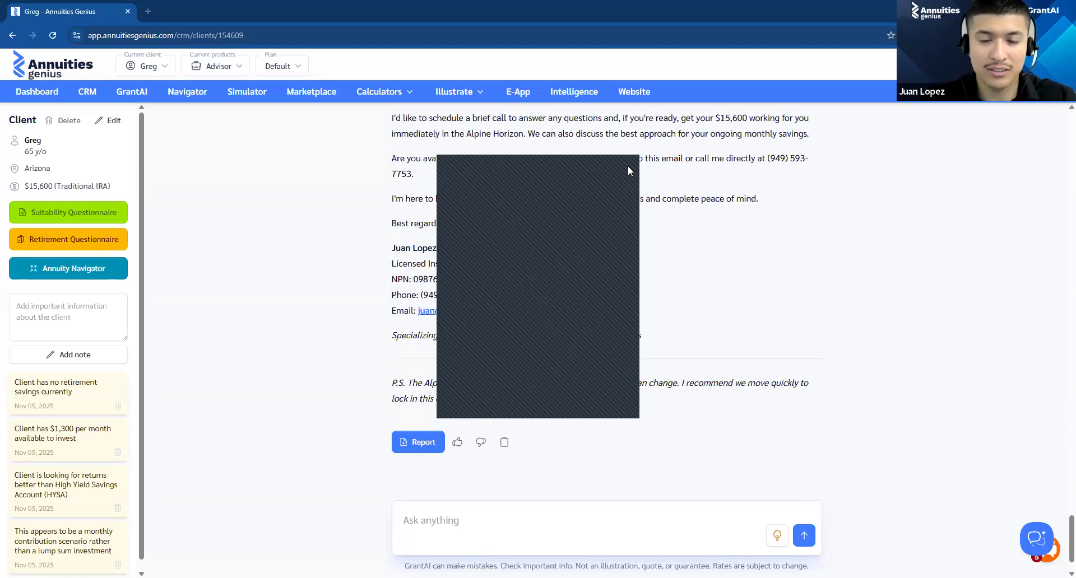
left_click(37, 92)
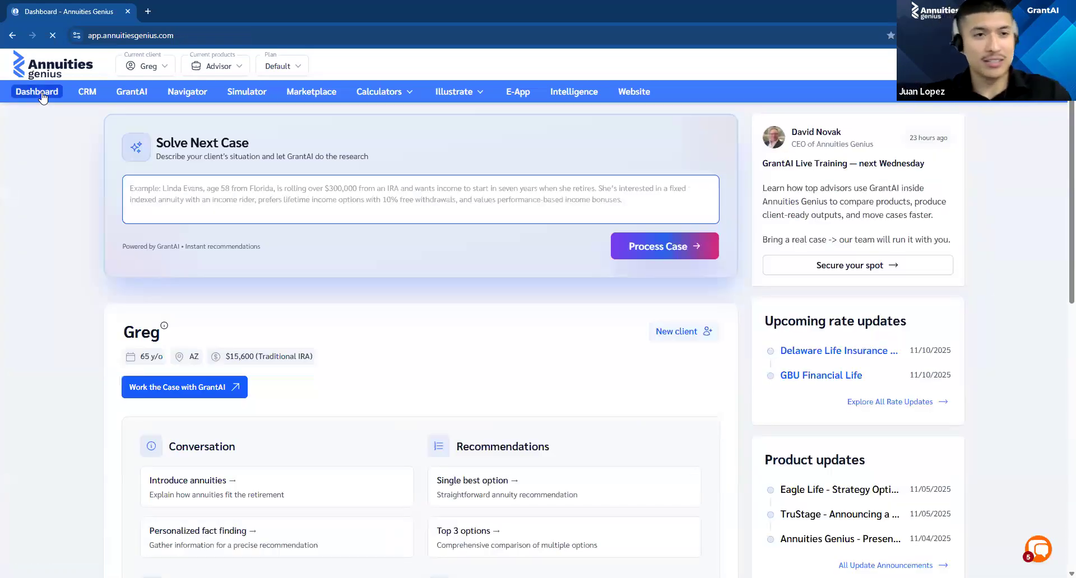
key("ctrl+v")
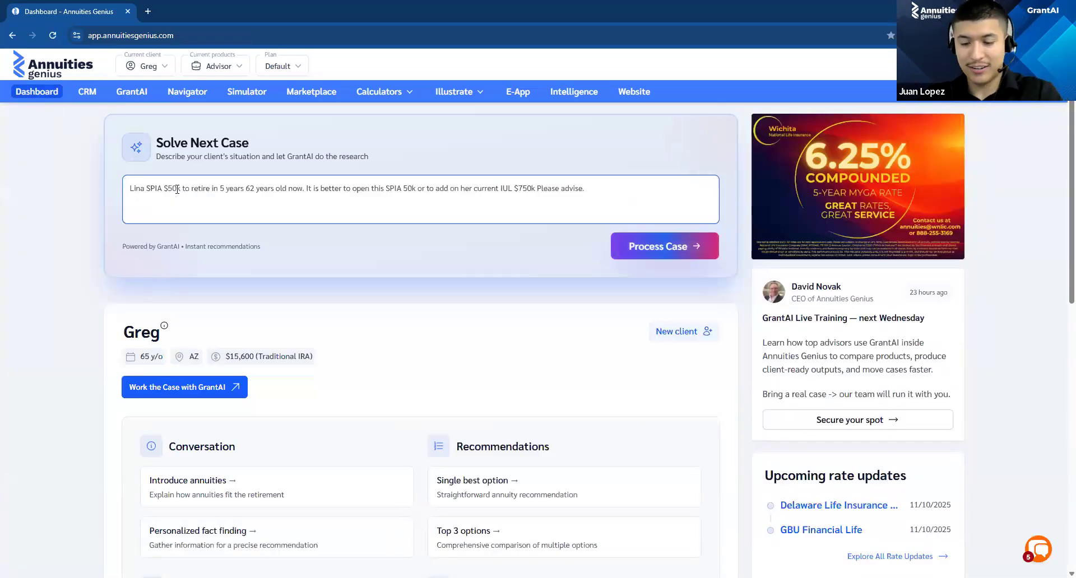
left_click(627, 247)
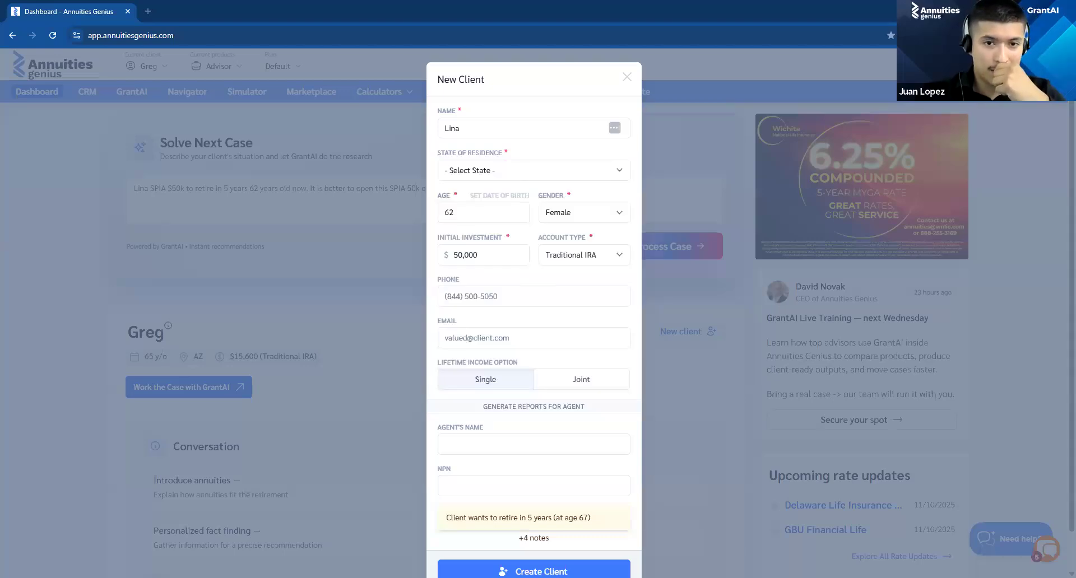
key("Escape")
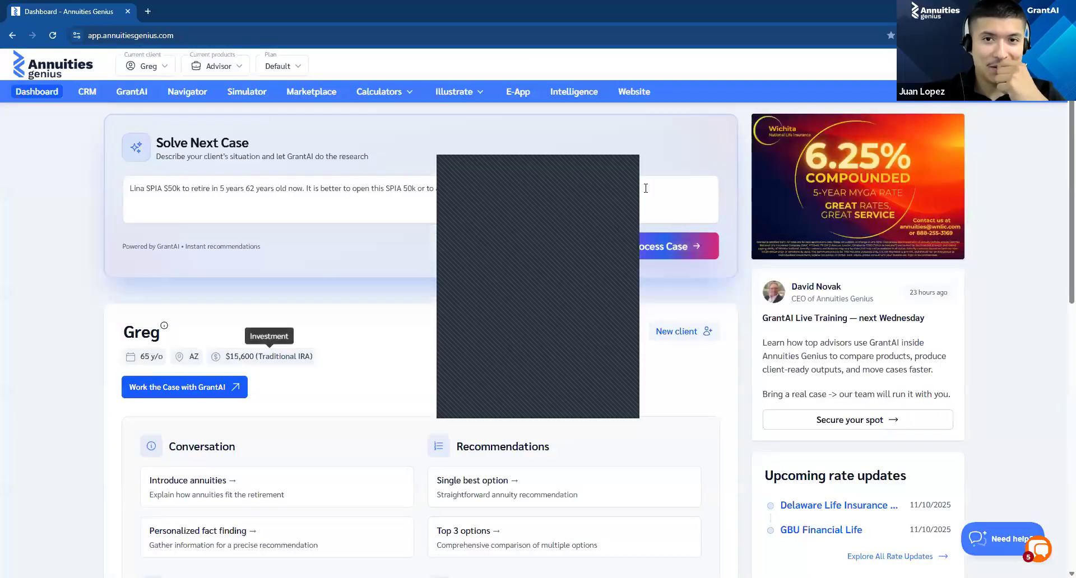
left_click(651, 250)
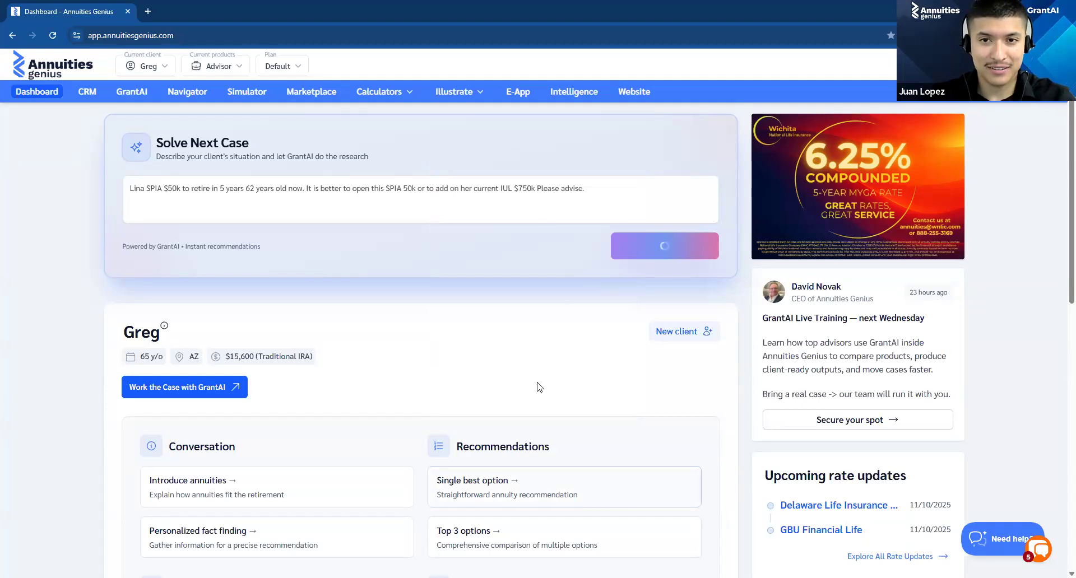
left_click(627, 160)
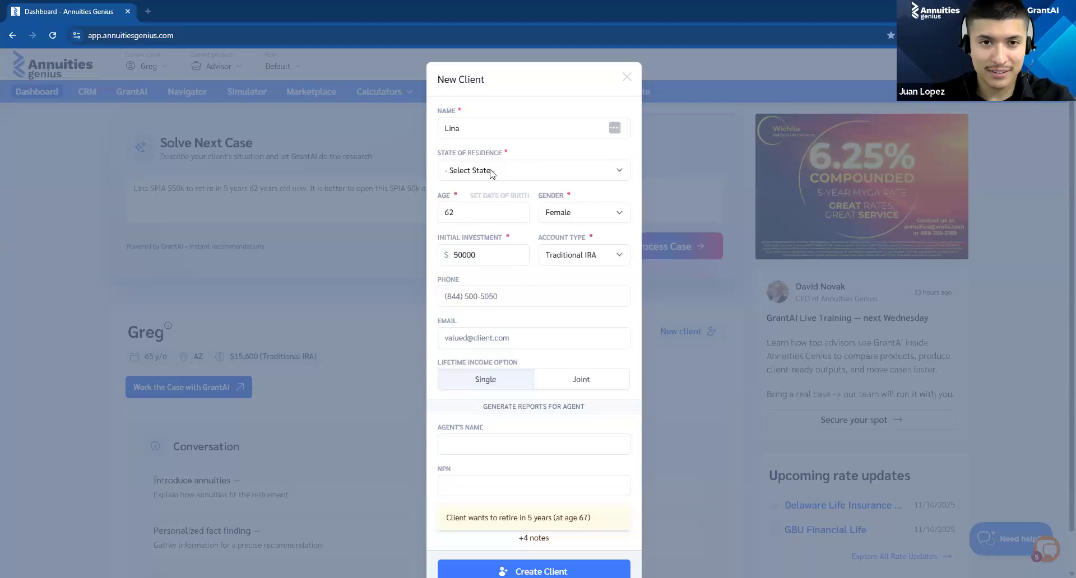
Step: Create the new client with Hawaii (HI) as state of residence and have GrantAI generate the annuity report with best fitting options
left_click(490, 171)
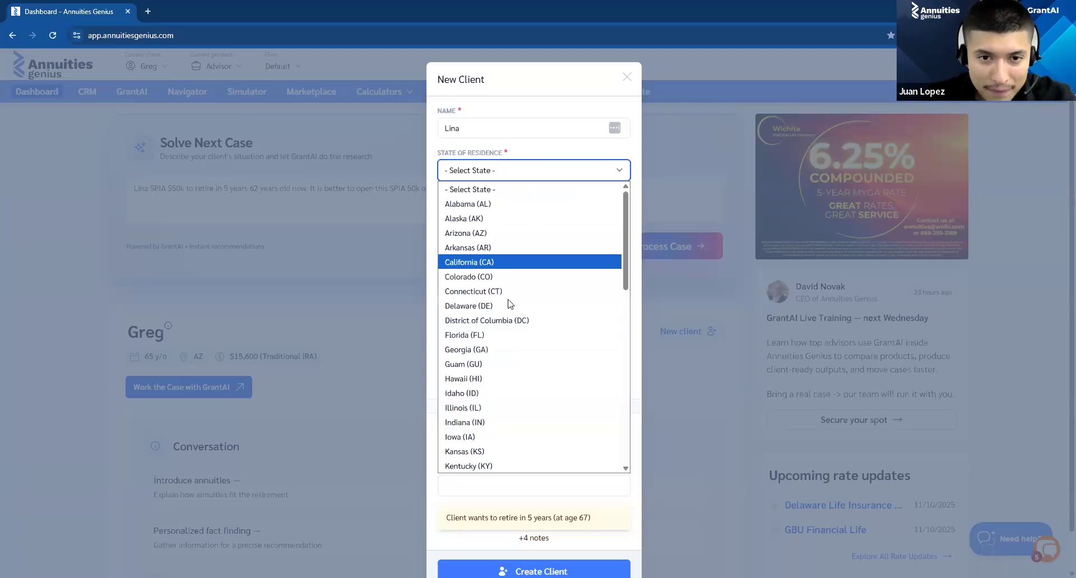
left_click(505, 379)
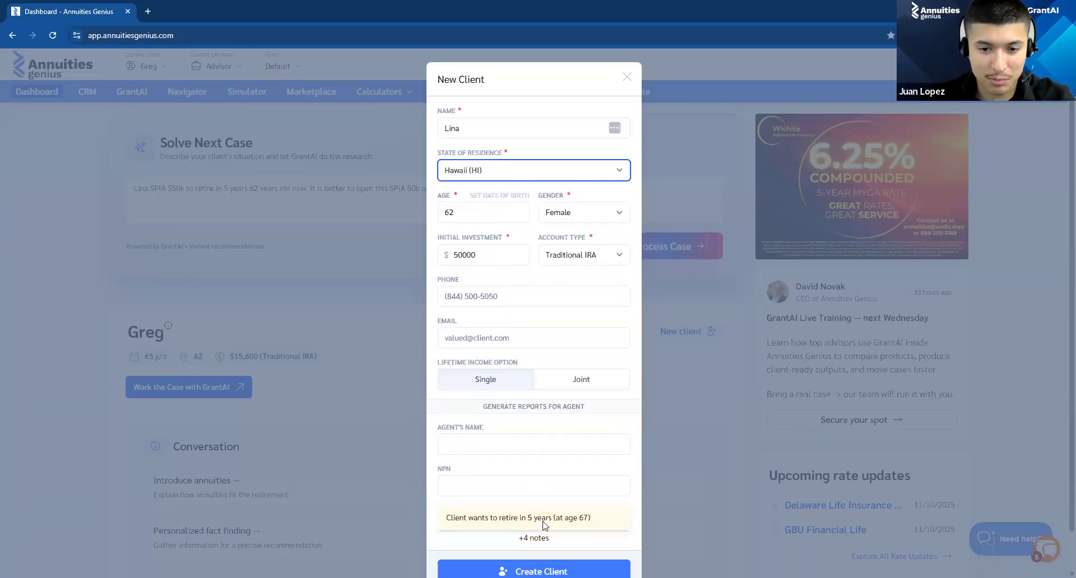
scroll(590, 488, "down", 1)
left_click(603, 527)
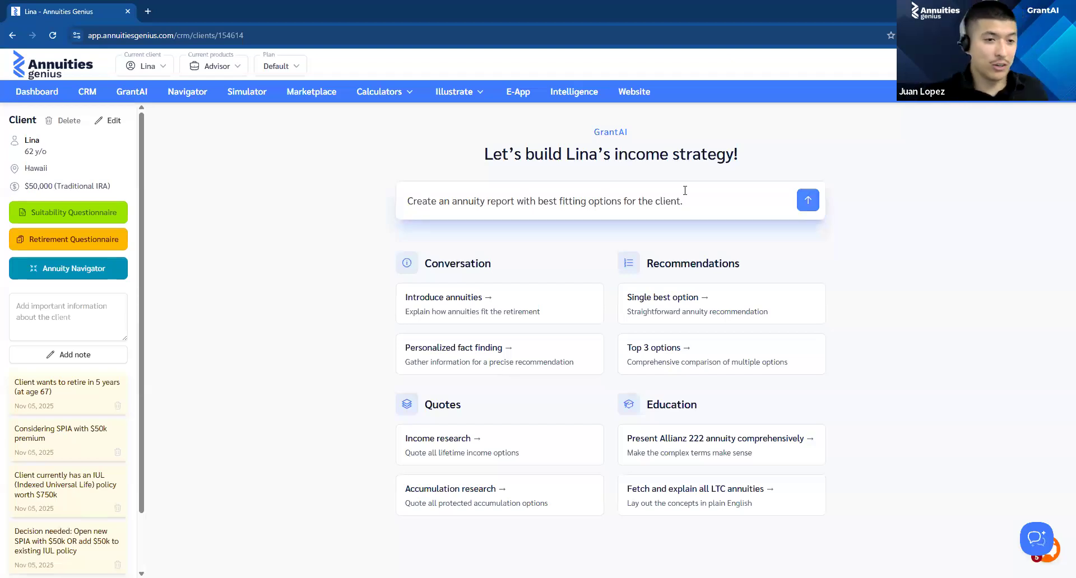
left_click(806, 203)
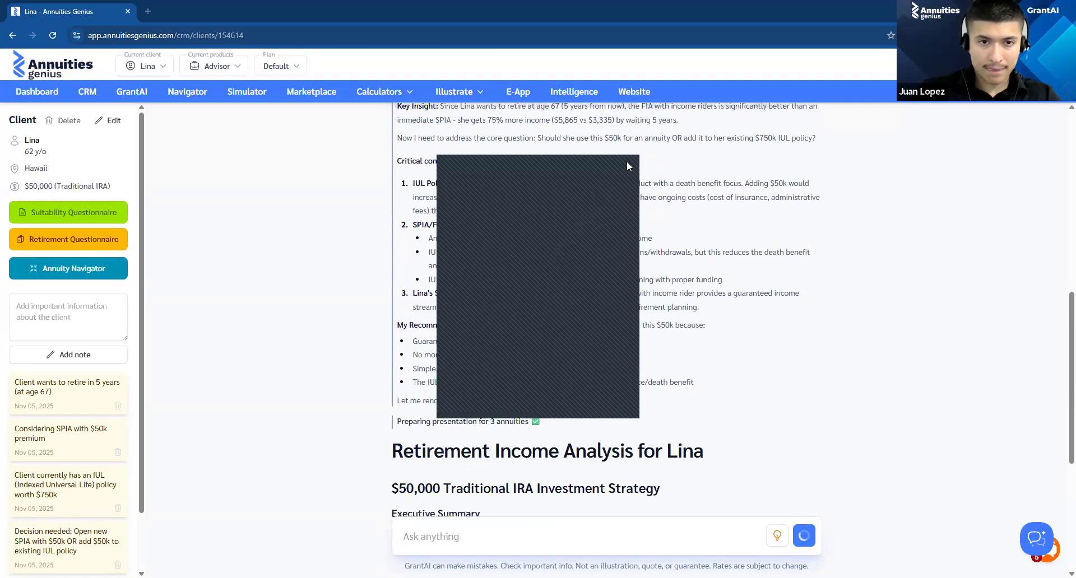
Step: Read the retirement income analysis from the executive summary and IUL comparison through the Eagle Select Income Focus 7 solution to the product cards
scroll(792, 247, "down", 6)
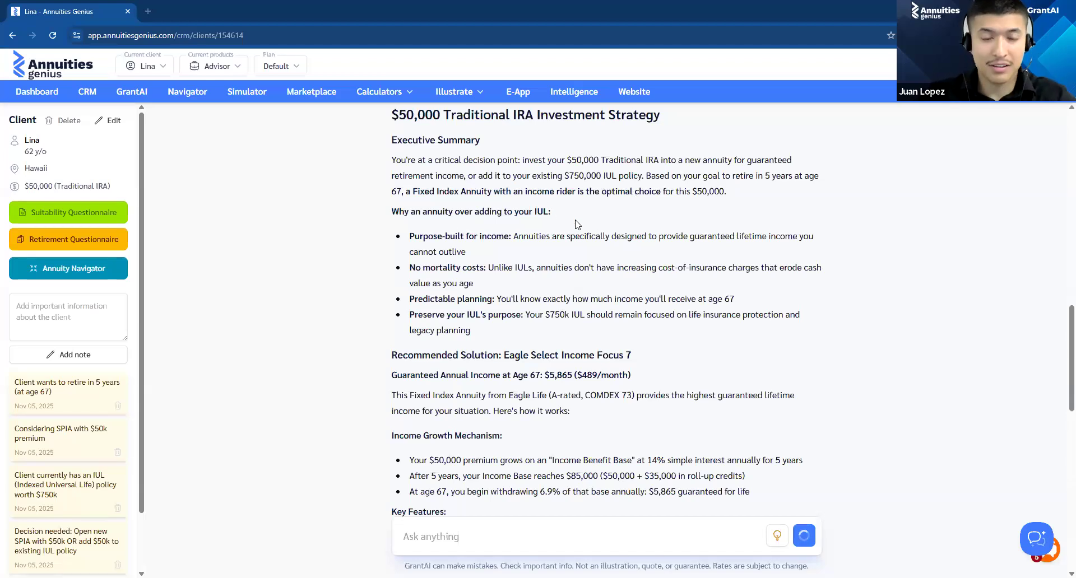
scroll(602, 258, "down", 3)
scroll(600, 258, "up", 3)
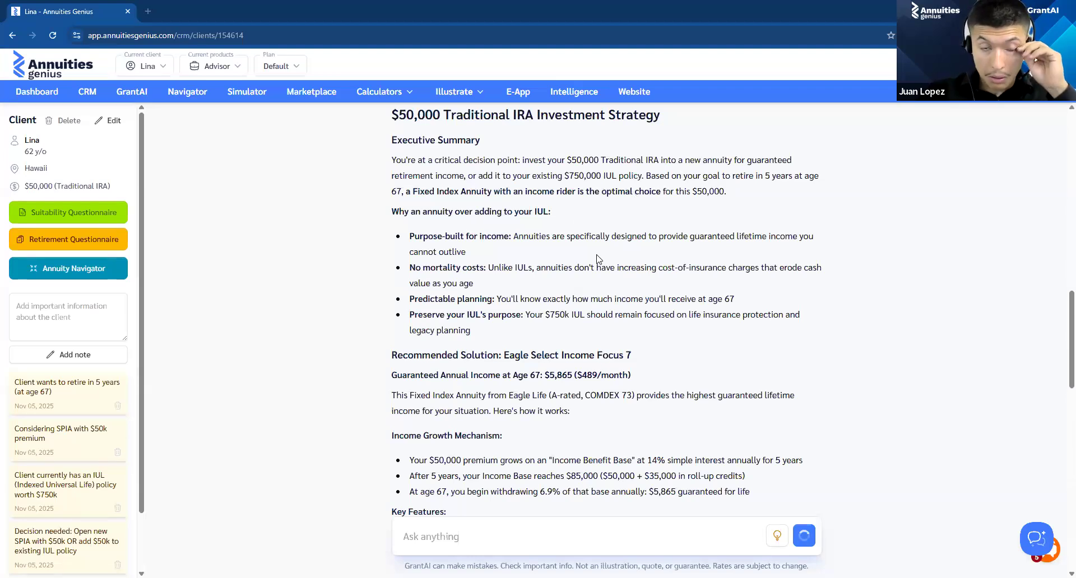
scroll(625, 220, "down", 2)
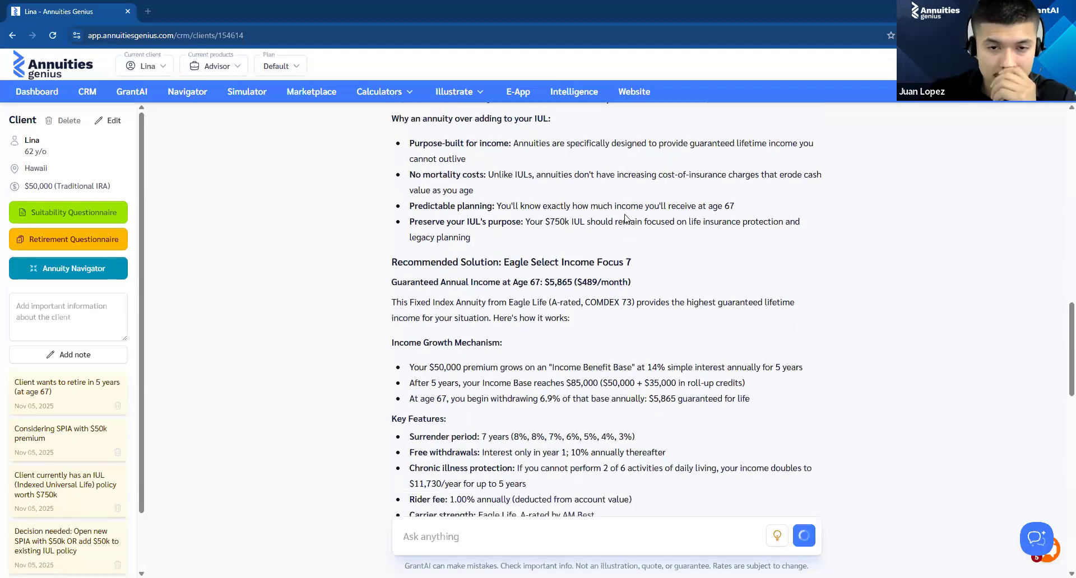
scroll(624, 216, "down", 2)
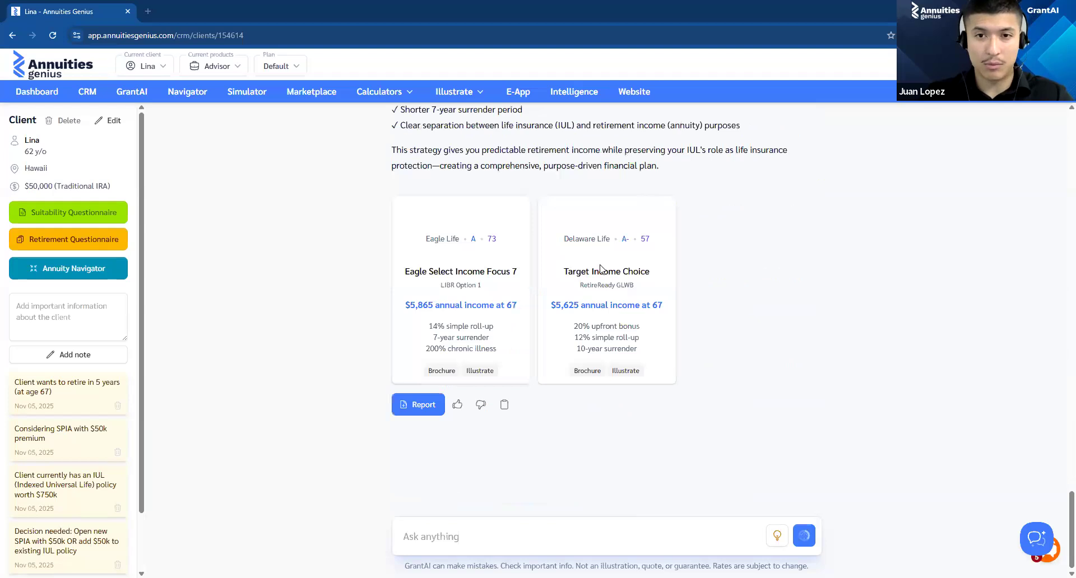
Step: Review the Target Income Choice alternative, the Income Comparison table and the reasons the recommendation fits the client's situation
scroll(598, 275, "up", 7)
scroll(597, 275, "up", 5)
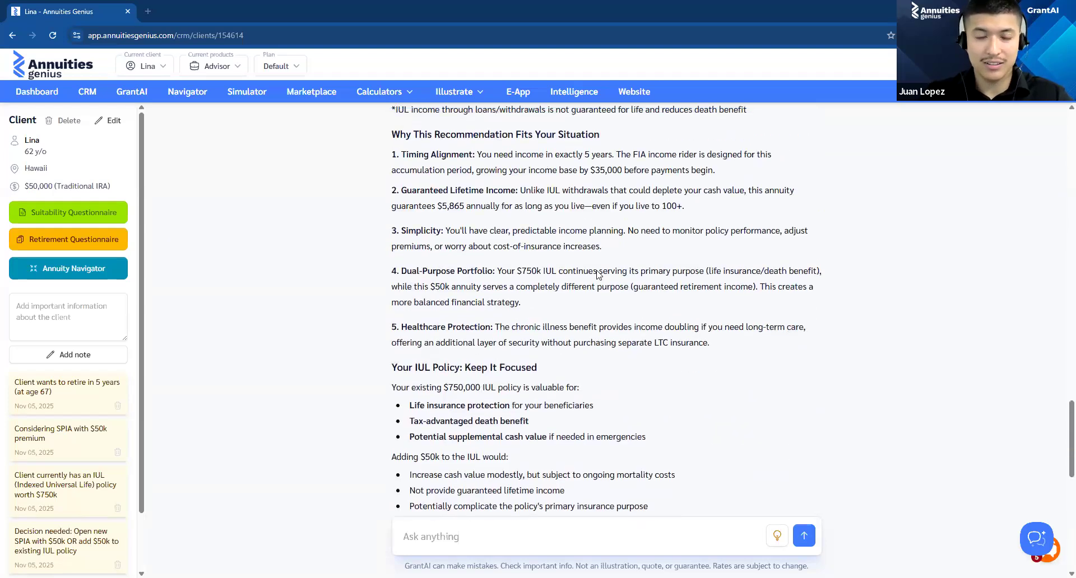
scroll(598, 274, "up", 1)
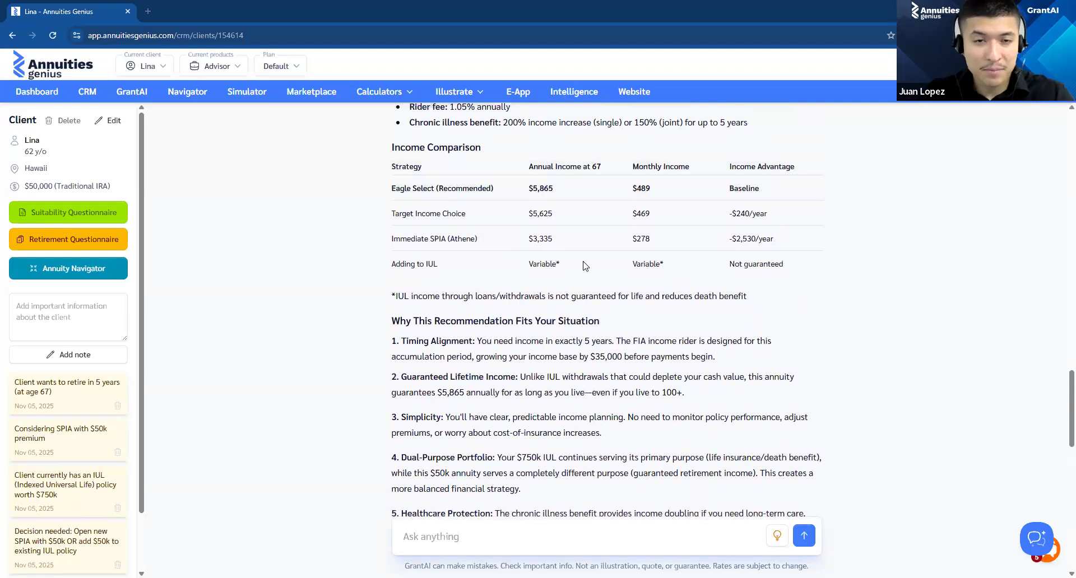
scroll(591, 259, "up", 1)
scroll(590, 259, "up", 3)
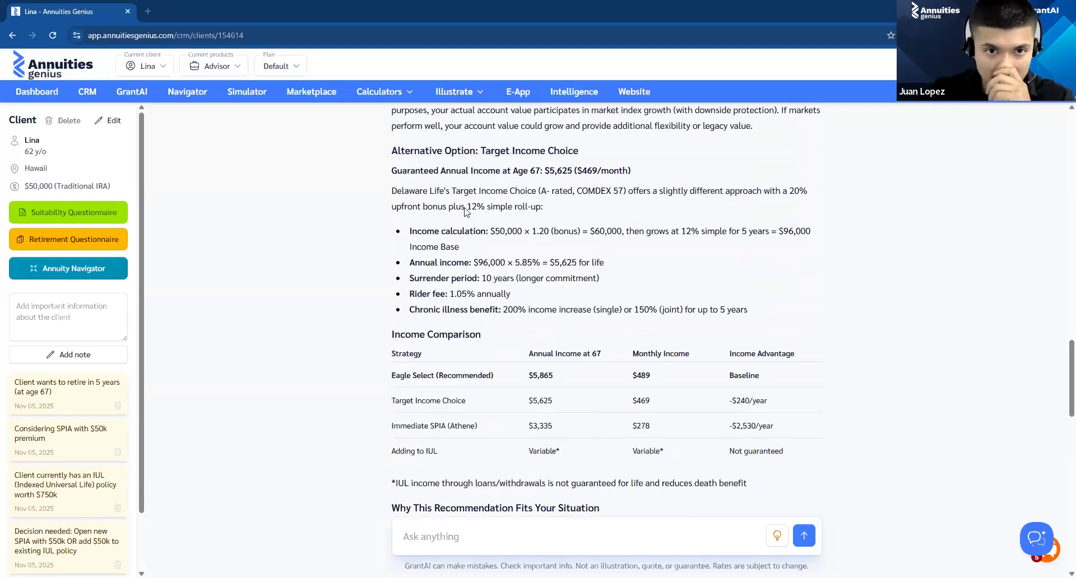
scroll(532, 213, "down", 3)
scroll(541, 213, "down", 6)
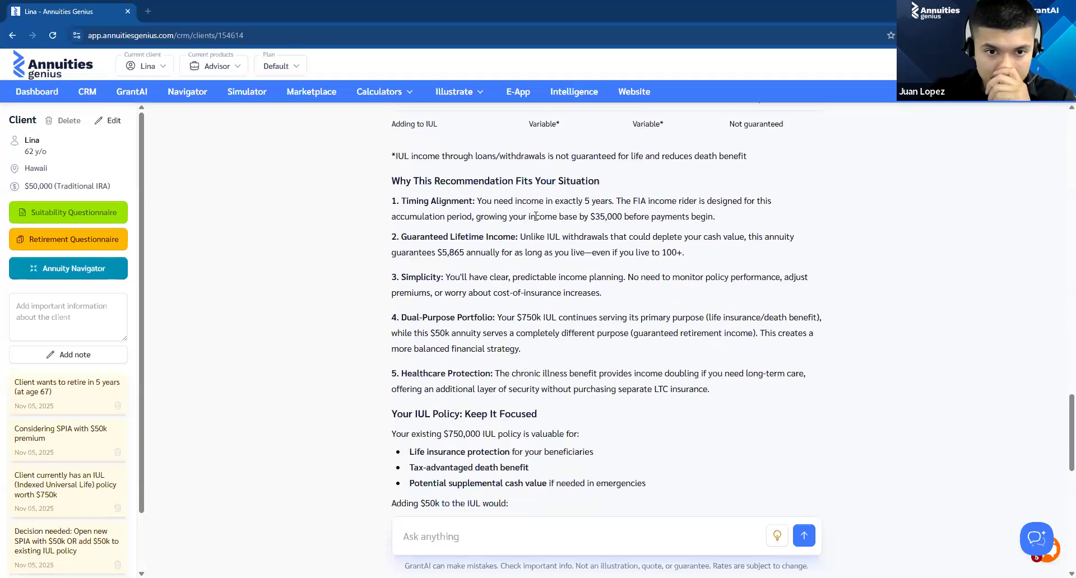
scroll(535, 221, "down", 3)
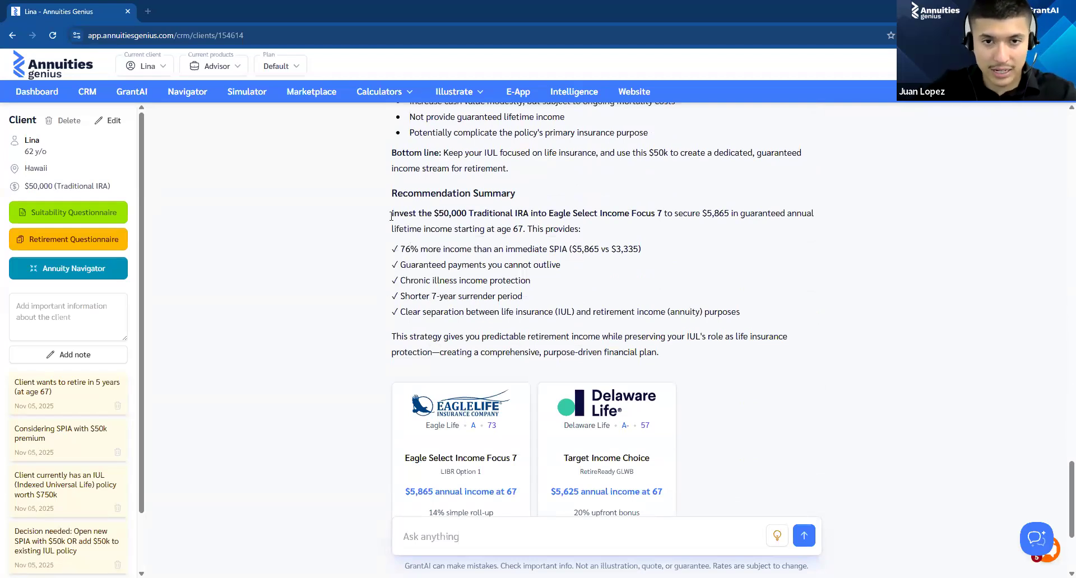
Step: Examine the Recommendation Summary's $50,000 investment advice and listed benefits, then the Eagle Life and Delaware Life product cards
left_click_drag(418, 213, 751, 217)
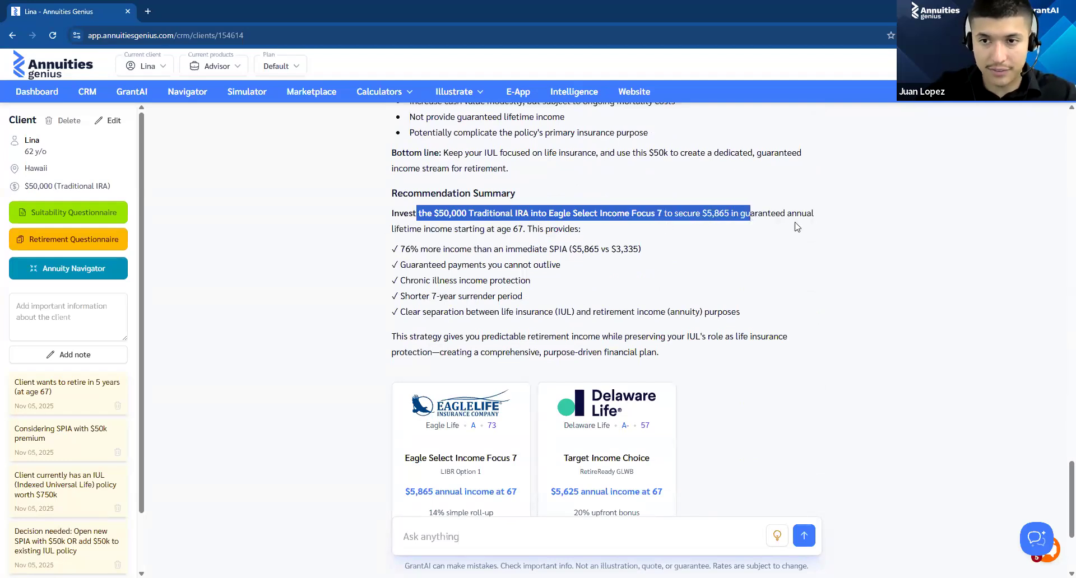
left_click_drag(832, 231, 835, 236)
left_click(781, 262)
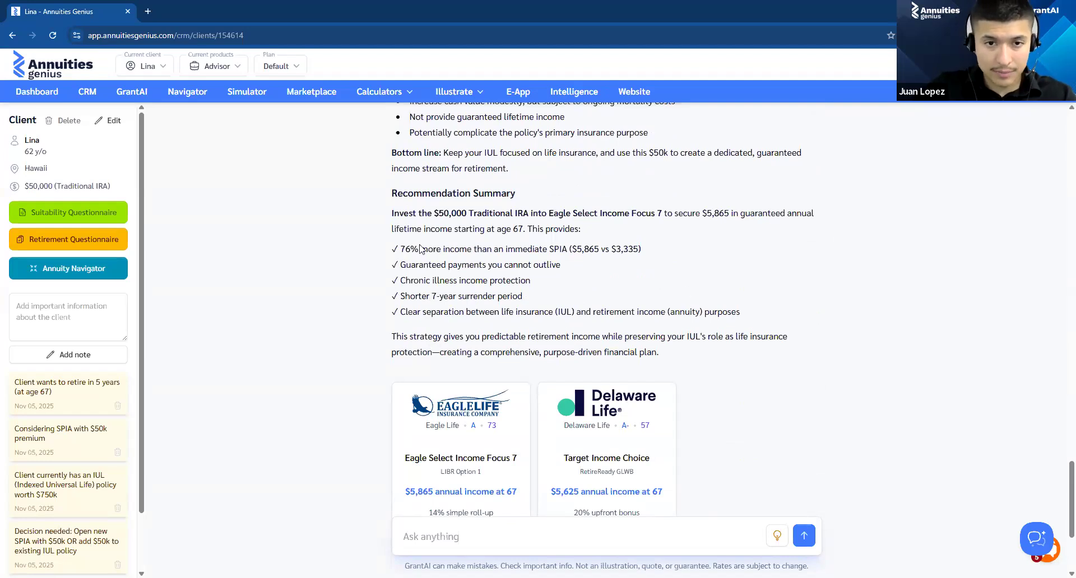
left_click_drag(470, 249, 635, 255)
left_click(400, 249)
left_click_drag(399, 264, 573, 274)
left_click(527, 334)
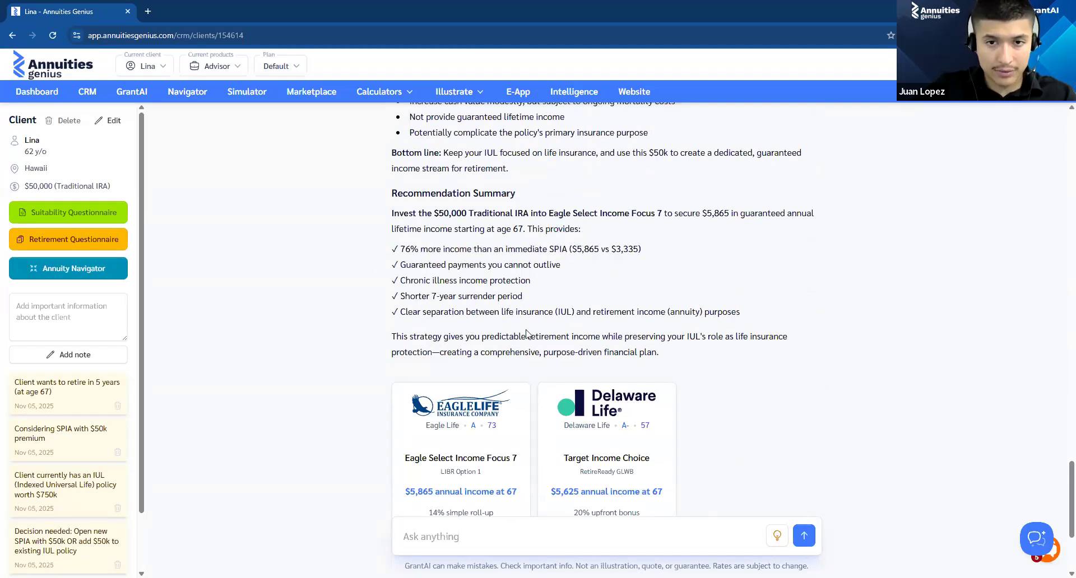
scroll(477, 315, "down", 3)
scroll(465, 297, "up", 2)
scroll(462, 281, "down", 2)
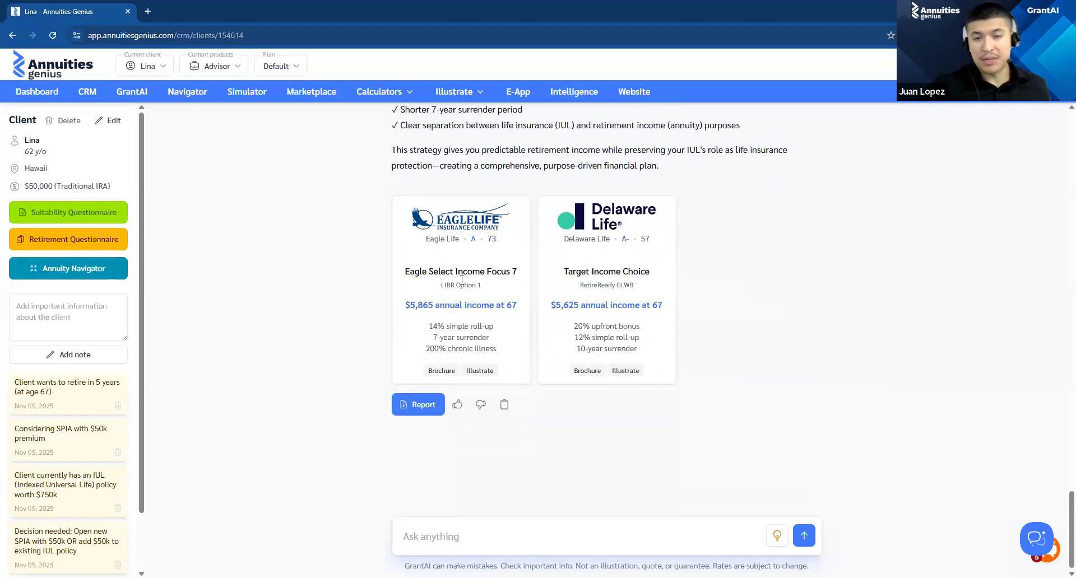
Step: Ask GrantAI to compare the FIA with an income rider to a DIA (deferred income annuity)
left_click(642, 518)
type("Cp")
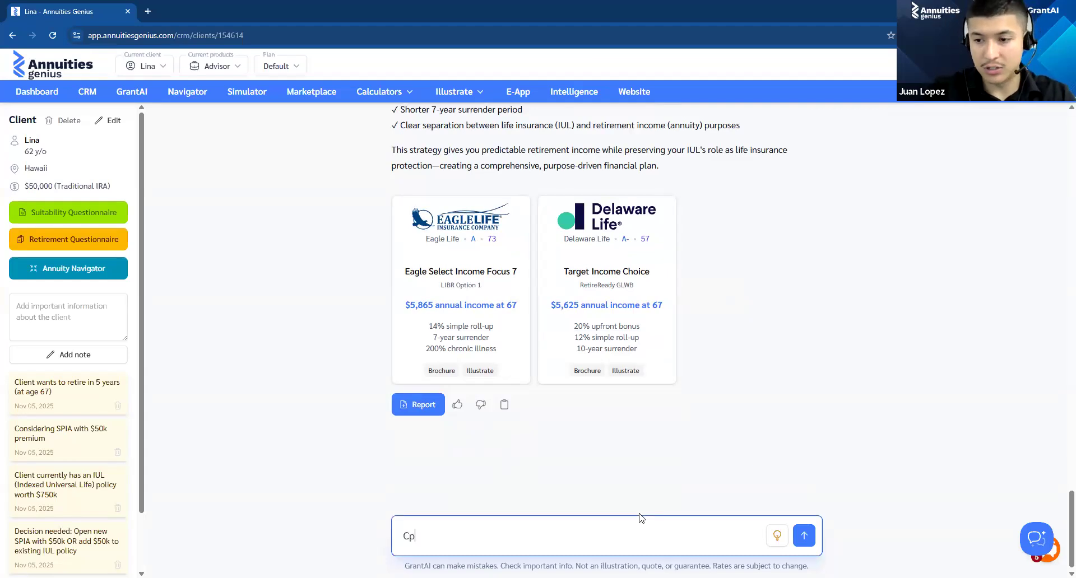
key("BackSpace")
type("ompare")
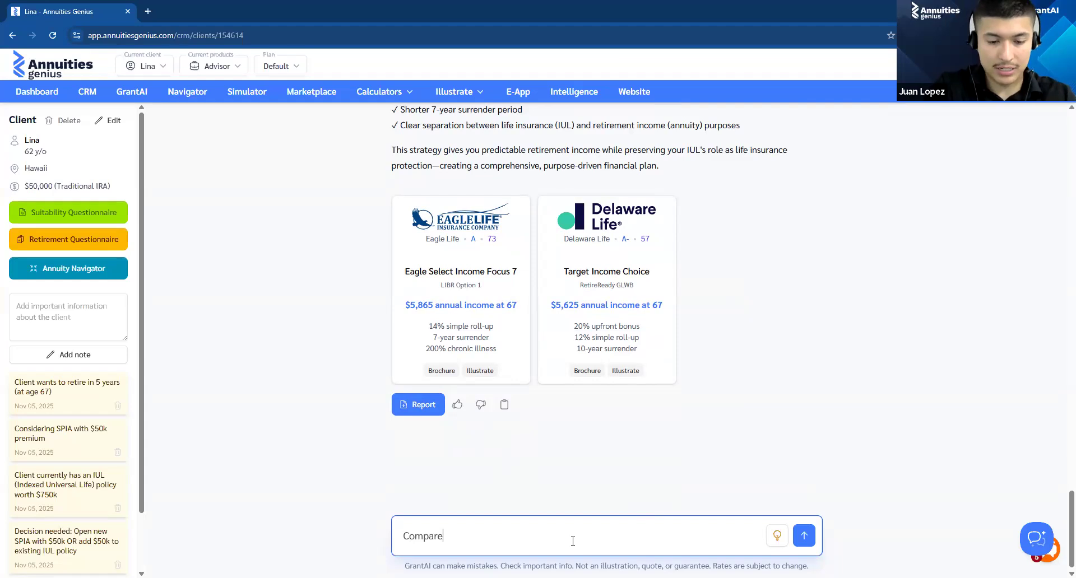
type("th")
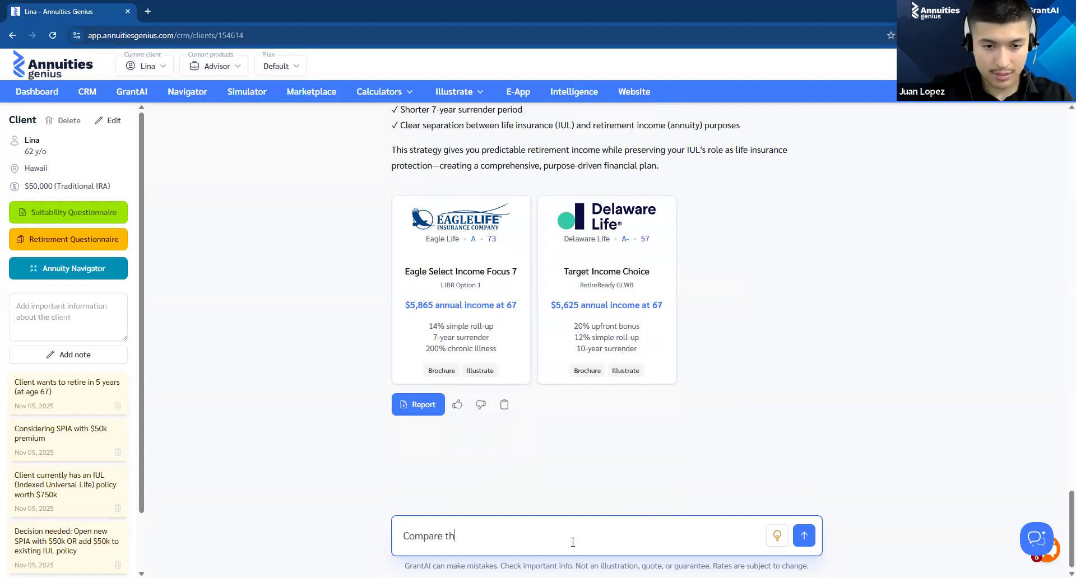
type("e Fla ")
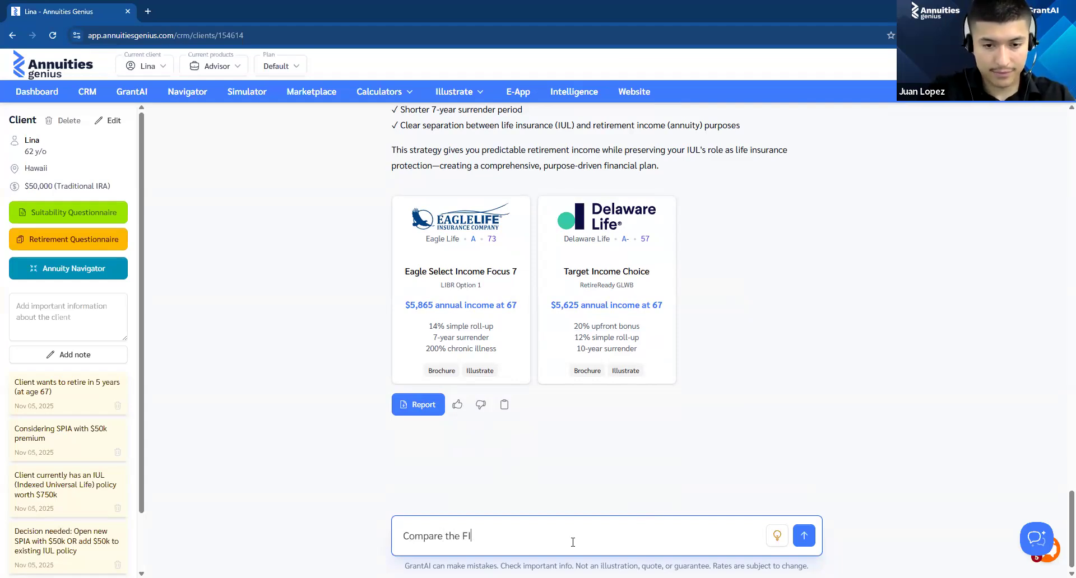
type("with an inc")
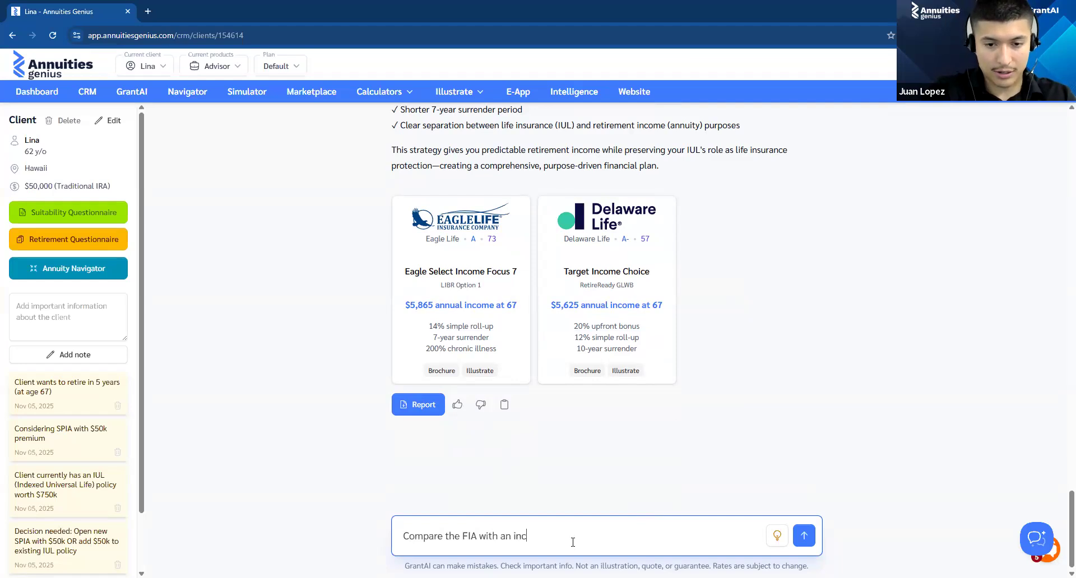
type("ome rider ")
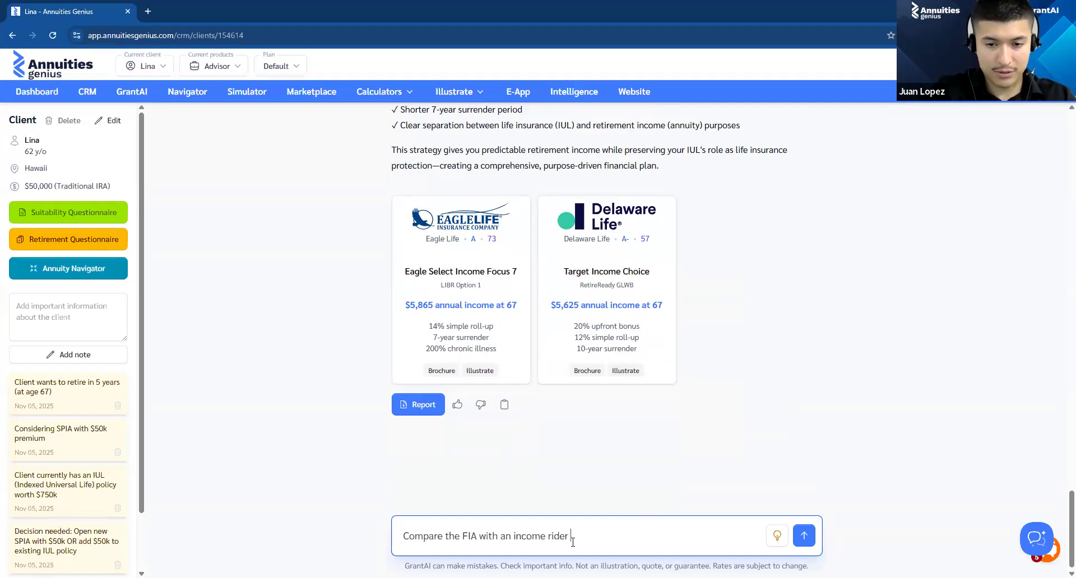
type("to a DI")
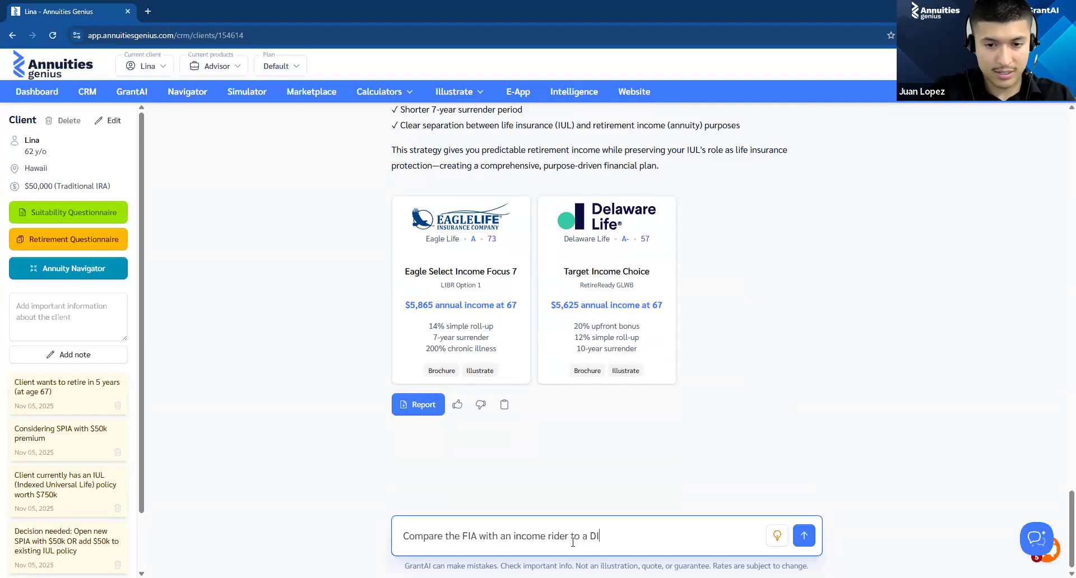
type("A (differed income annuity")
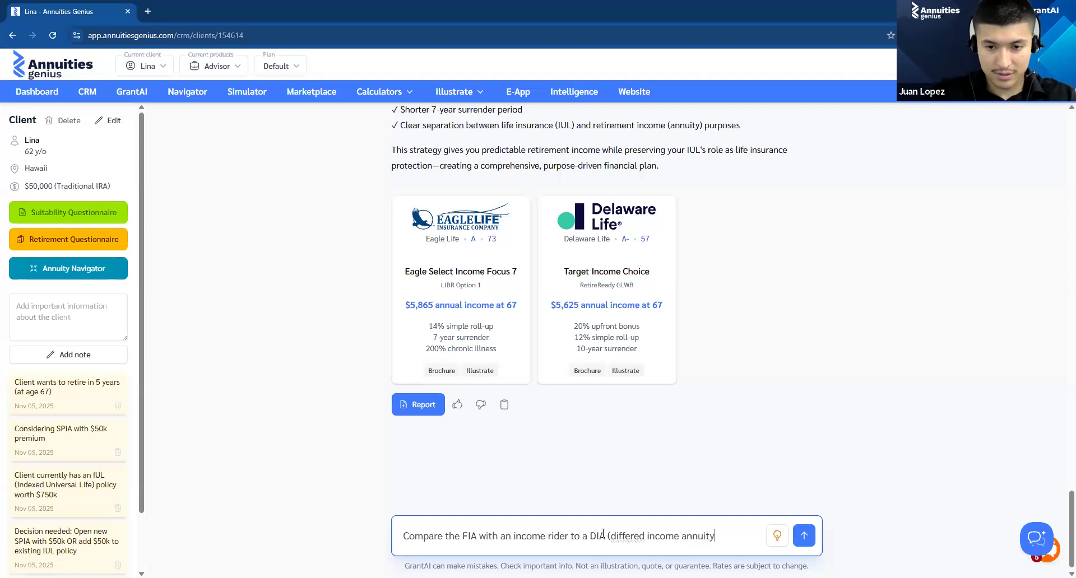
right_click(620, 539)
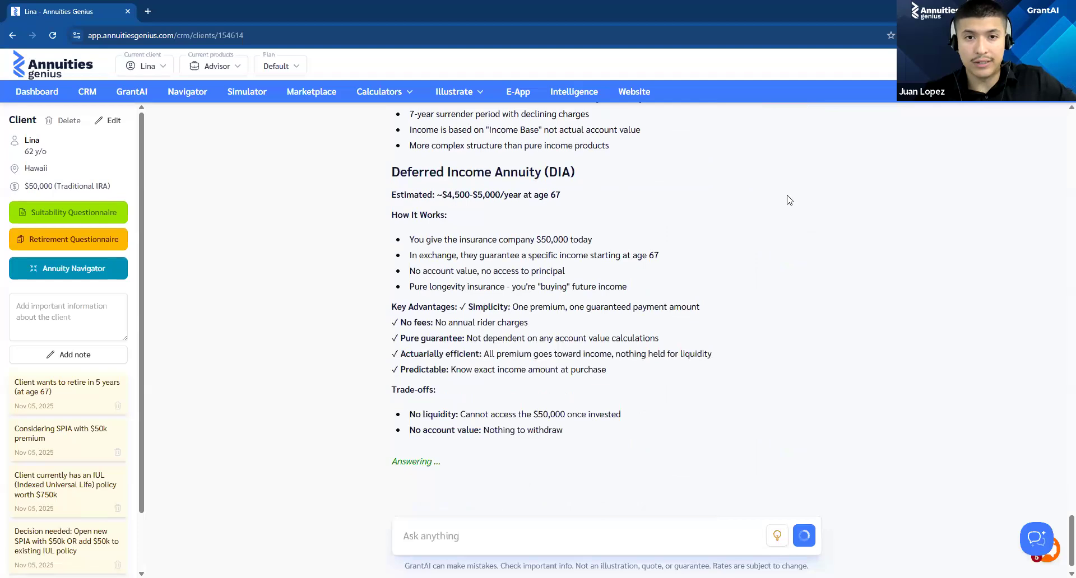
Step: Review the detailed product comparison of the Fixed Index Annuity with Income Rider and the Deferred Income Annuity, including their advantages and trade-offs
scroll(539, 223, "up", 2)
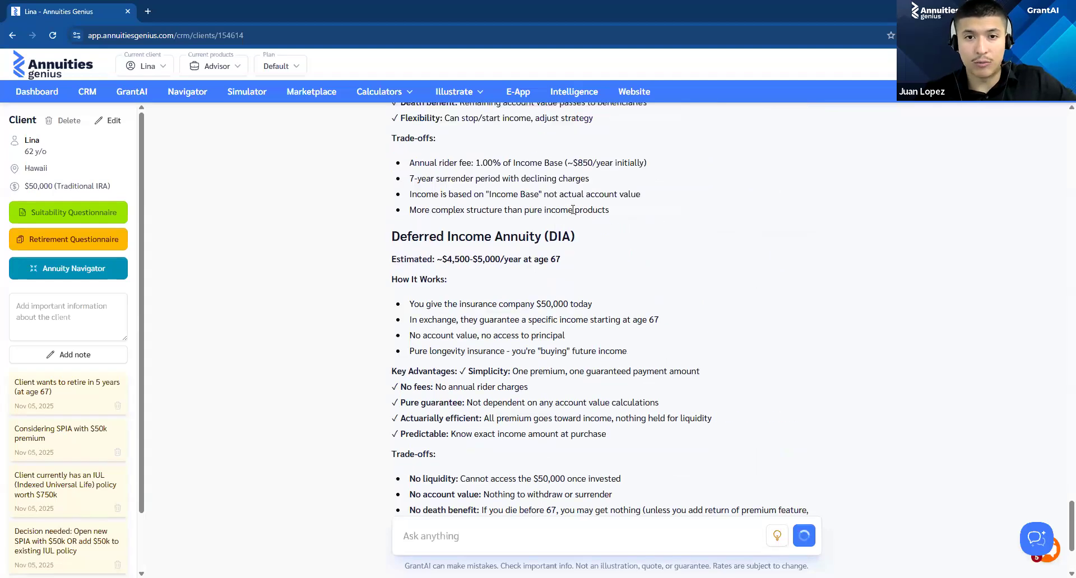
scroll(462, 165, "up", 2)
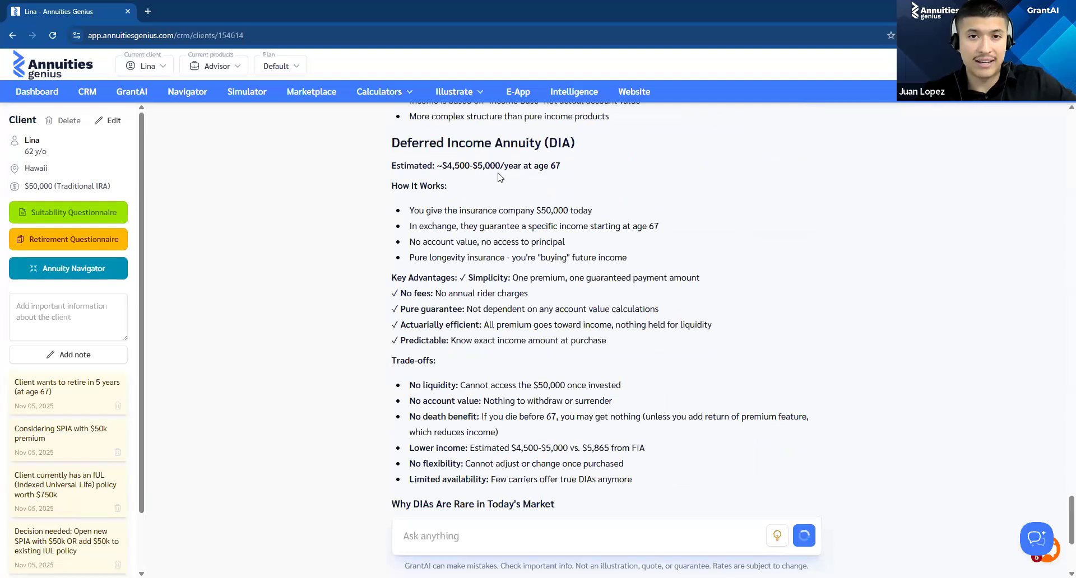
scroll(546, 182, "up", 10)
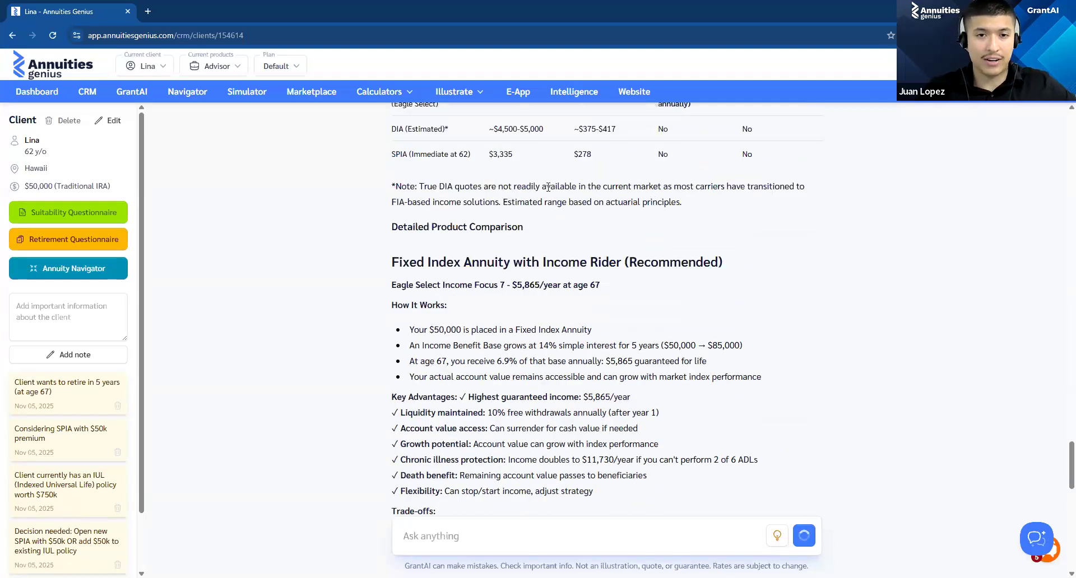
scroll(549, 202, "down", 2)
scroll(536, 208, "down", 2)
scroll(535, 202, "up", 2)
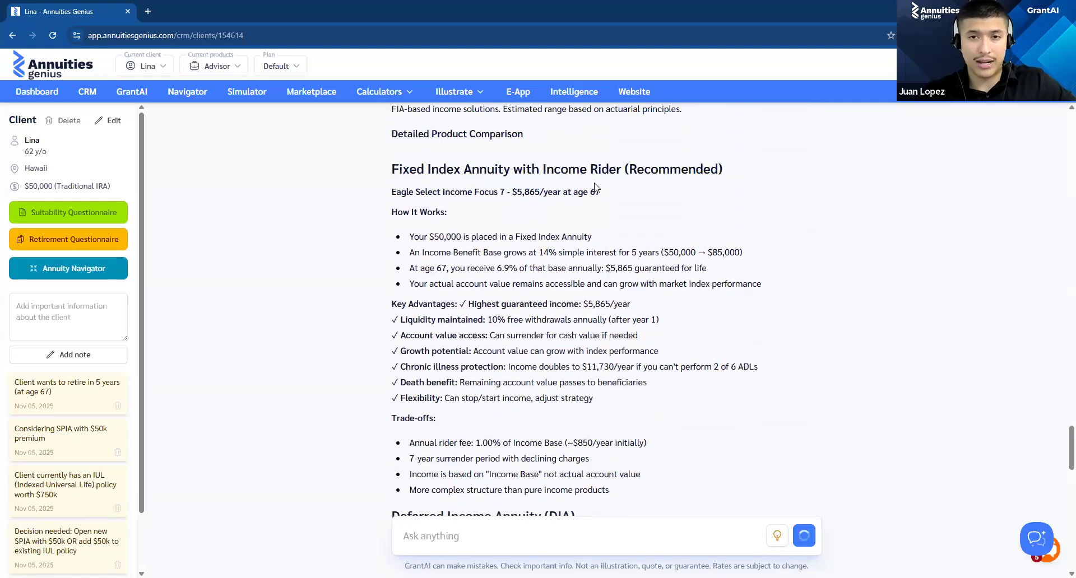
scroll(595, 187, "down", 8)
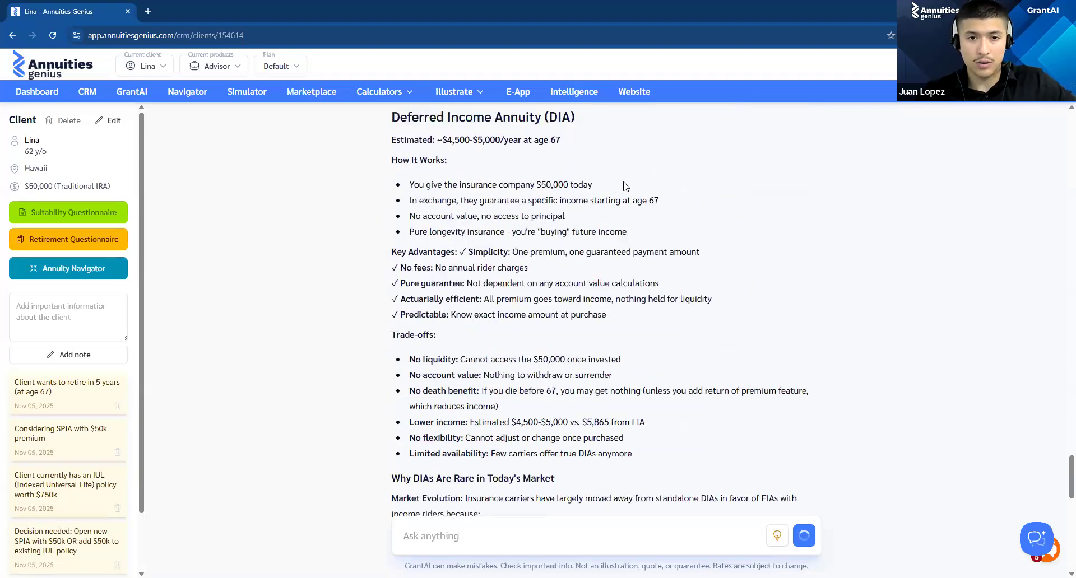
Step: Read why DIAs are rare, the Side-by-Side Feature Comparison table and the Financial Analysis scenarios for FIA versus DIA
scroll(628, 196, "down", 3)
scroll(630, 235, "down", 4)
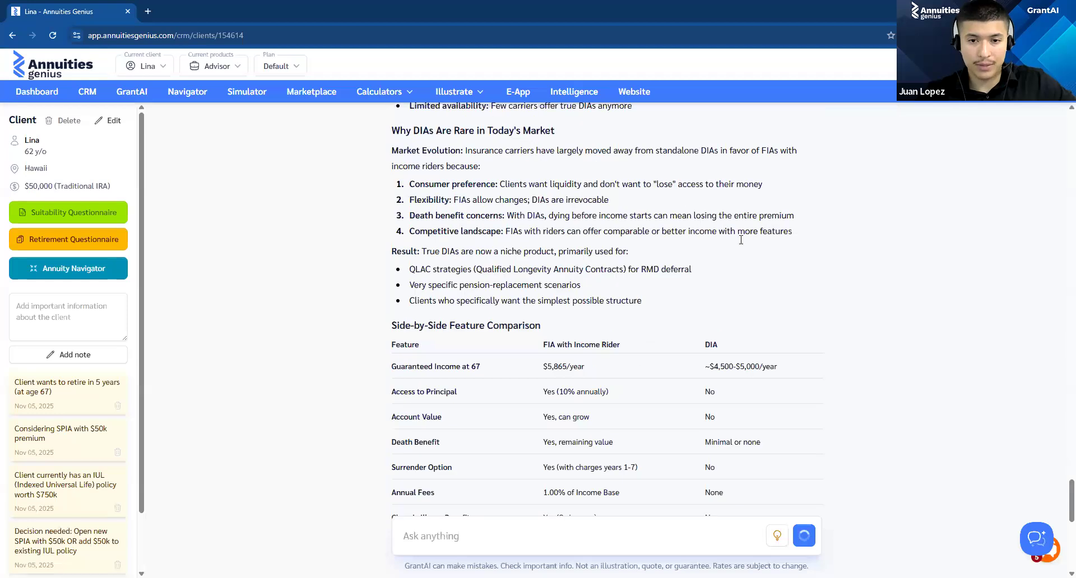
scroll(766, 236, "down", 8)
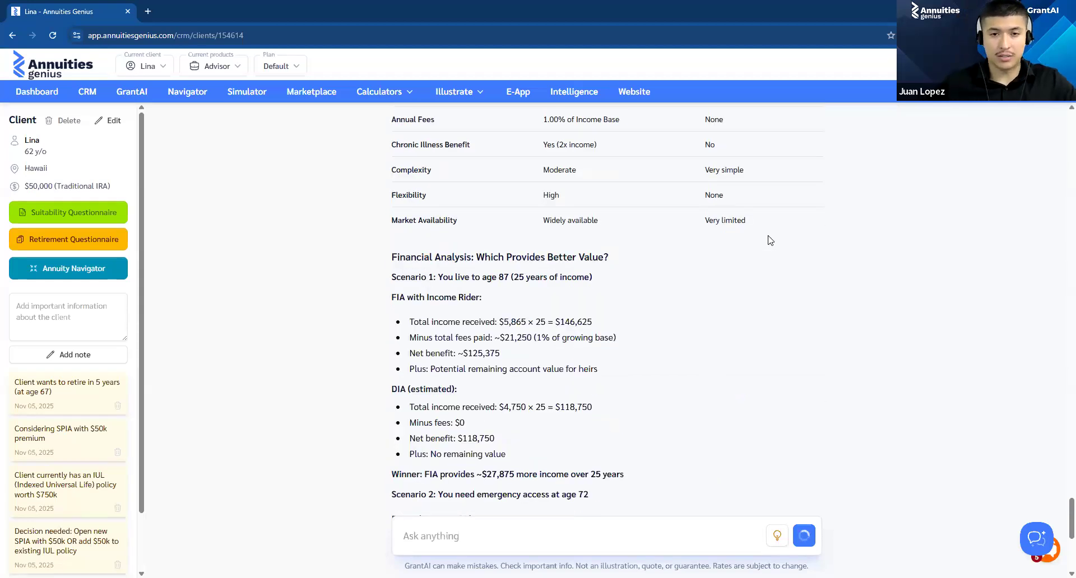
scroll(750, 258, "down", 4)
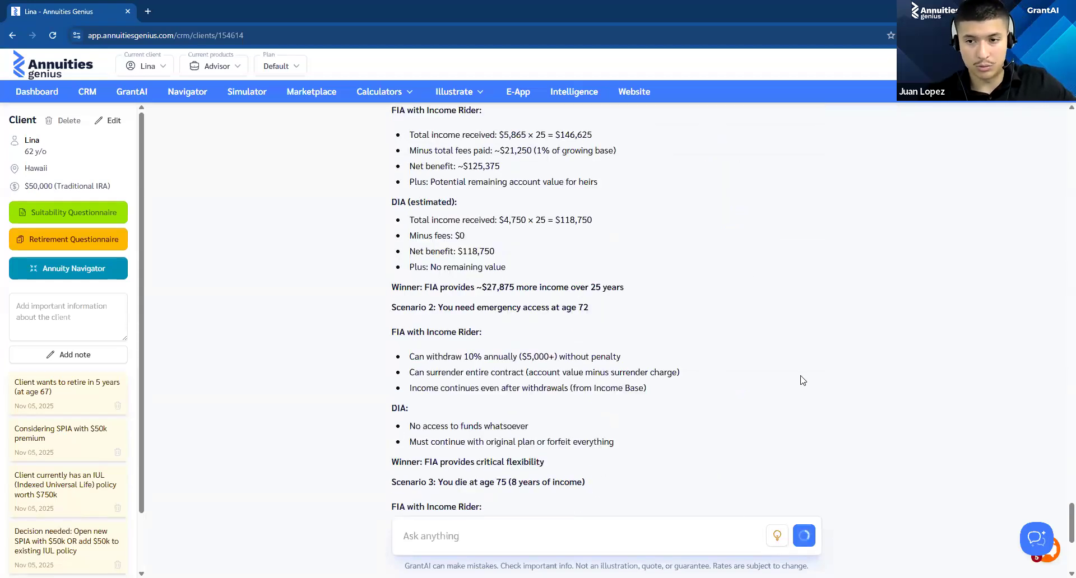